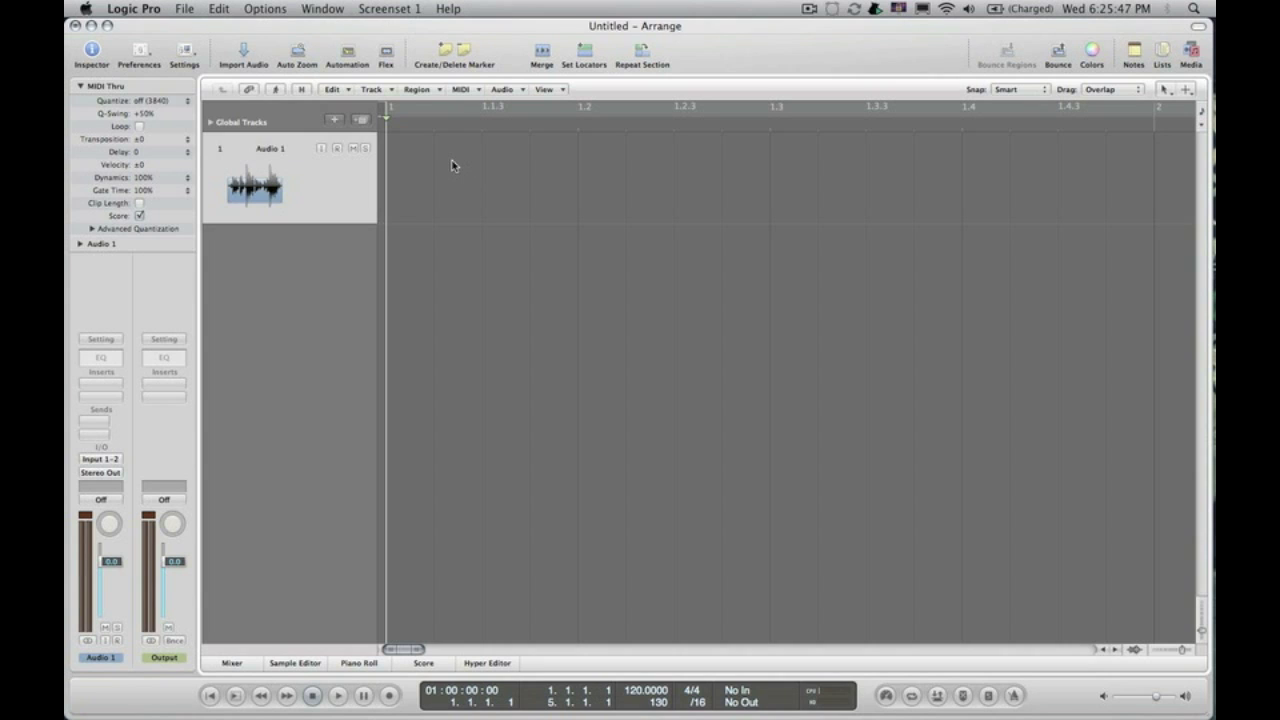
Step: Import Temper.wav from the Desktop onto the Audio 1 track at bar 1
left_click(185, 9)
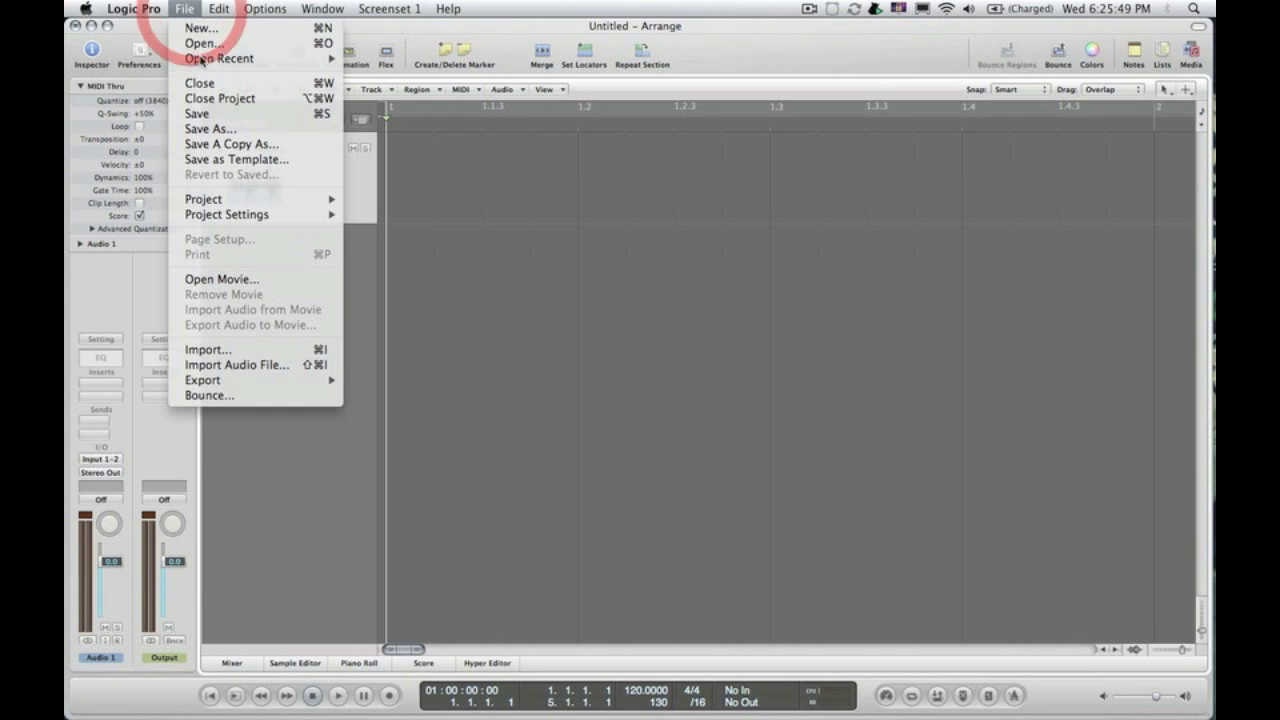
left_click(525, 211)
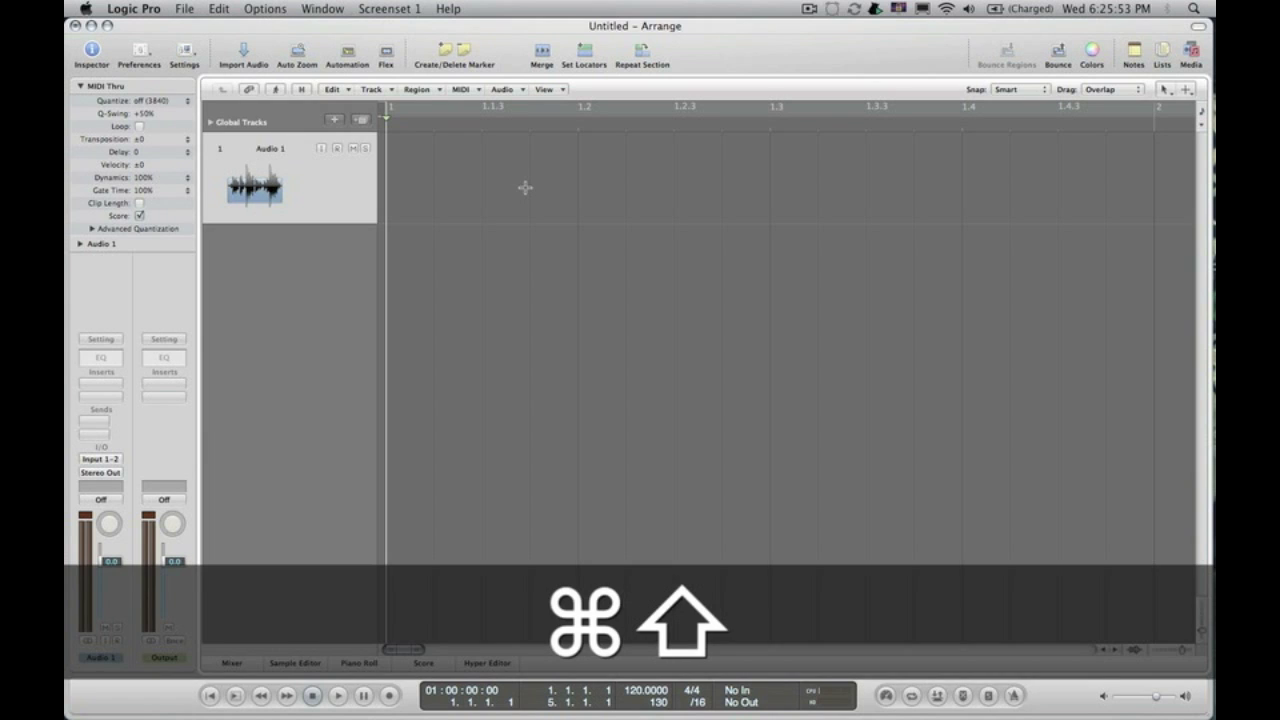
key("super+shift+i")
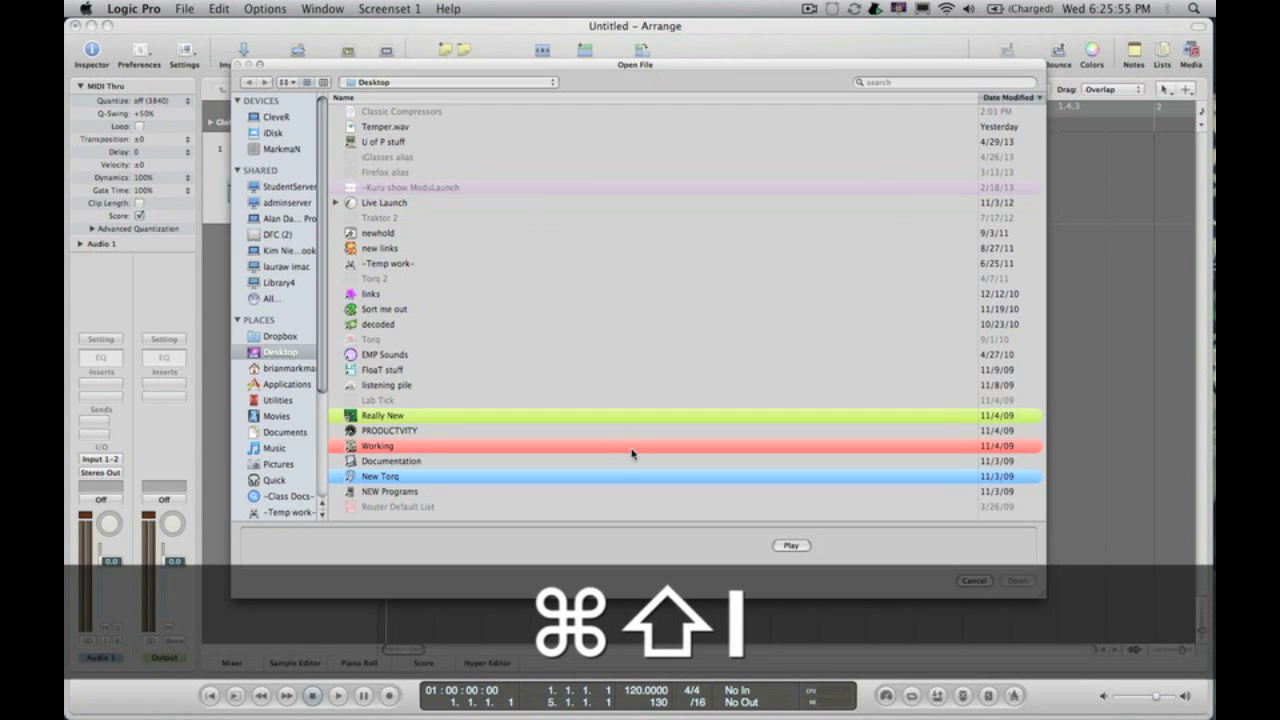
left_click(416, 127)
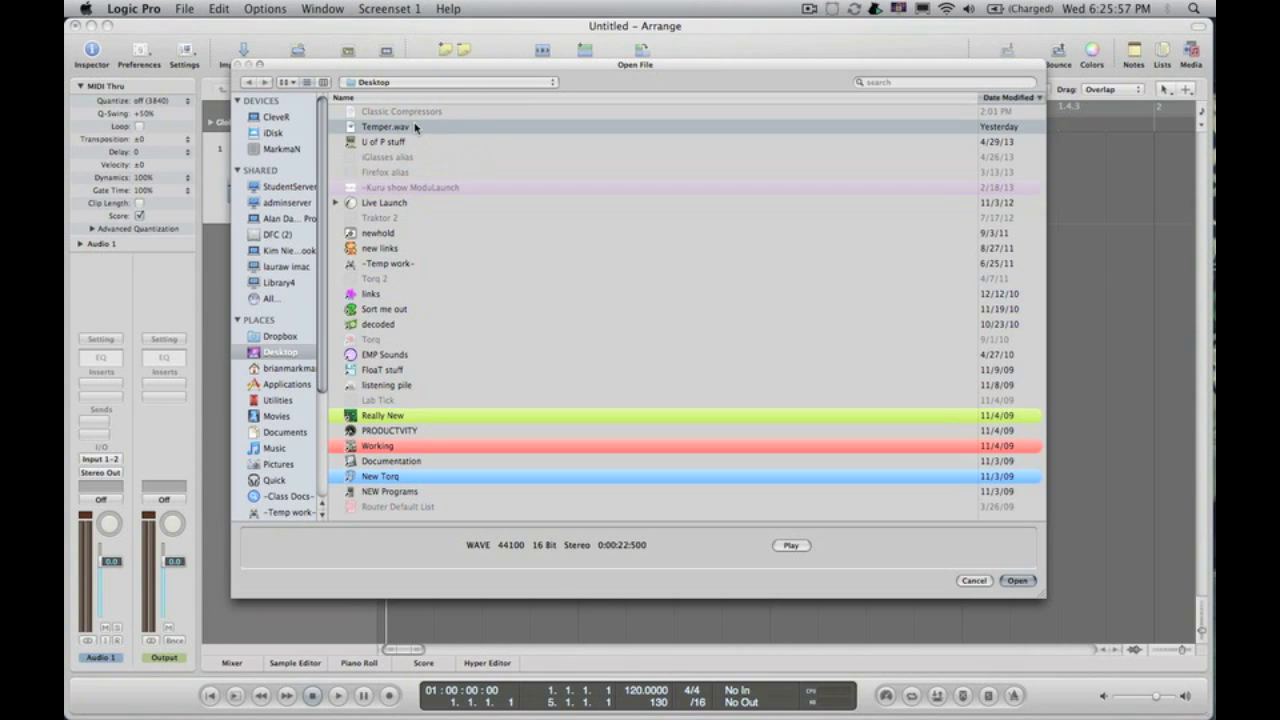
key("Return")
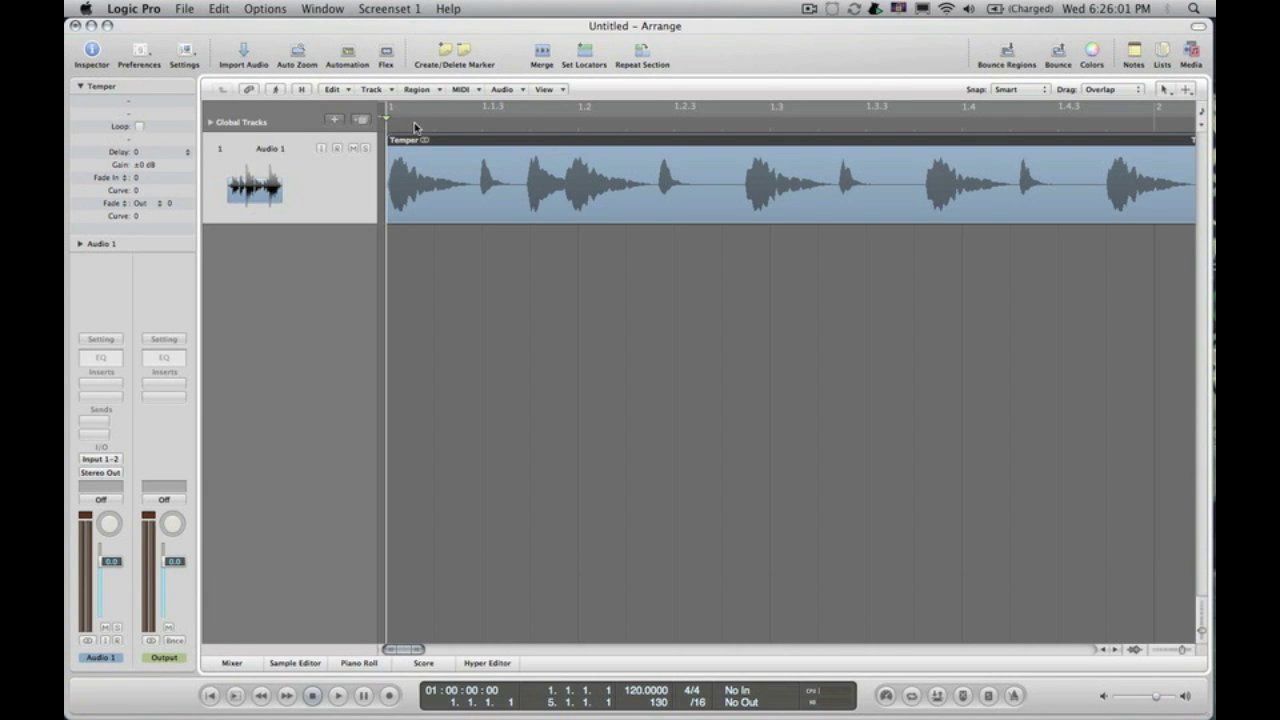
Step: Play the imported Temper region from bar 1 and return the playhead to the start
key("ctrl+alt")
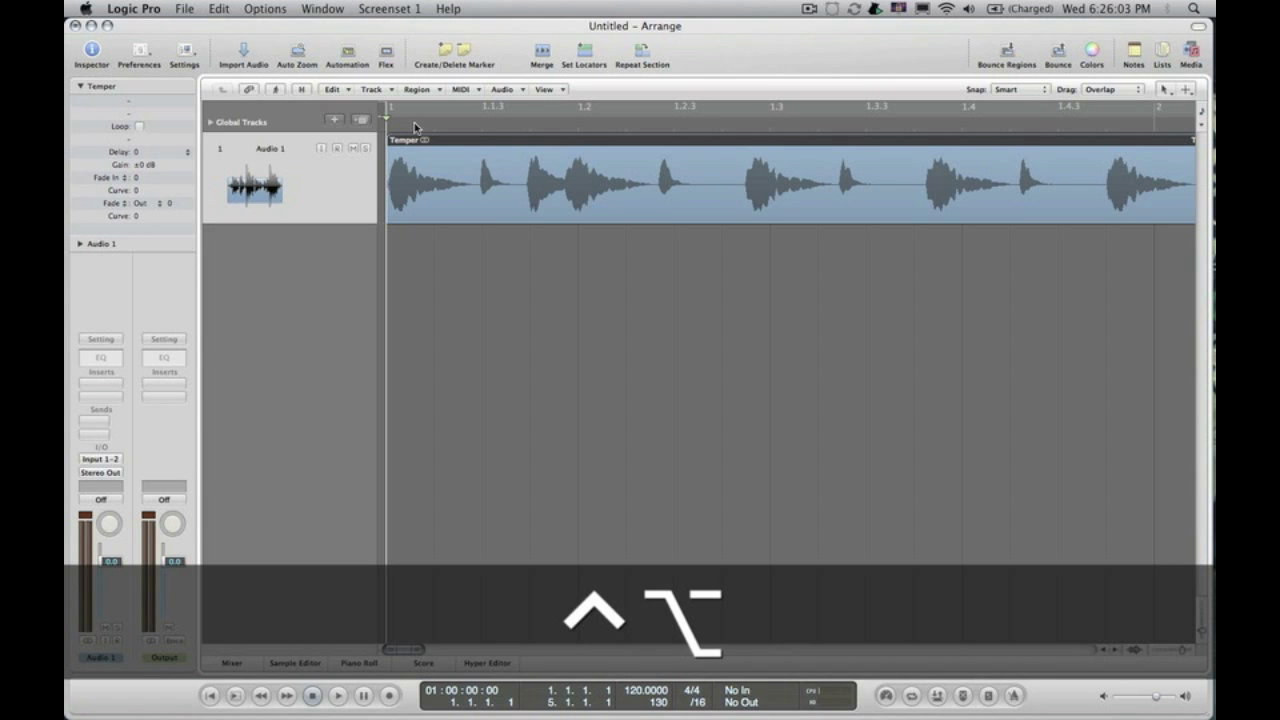
key("ctrl+alt+Left")
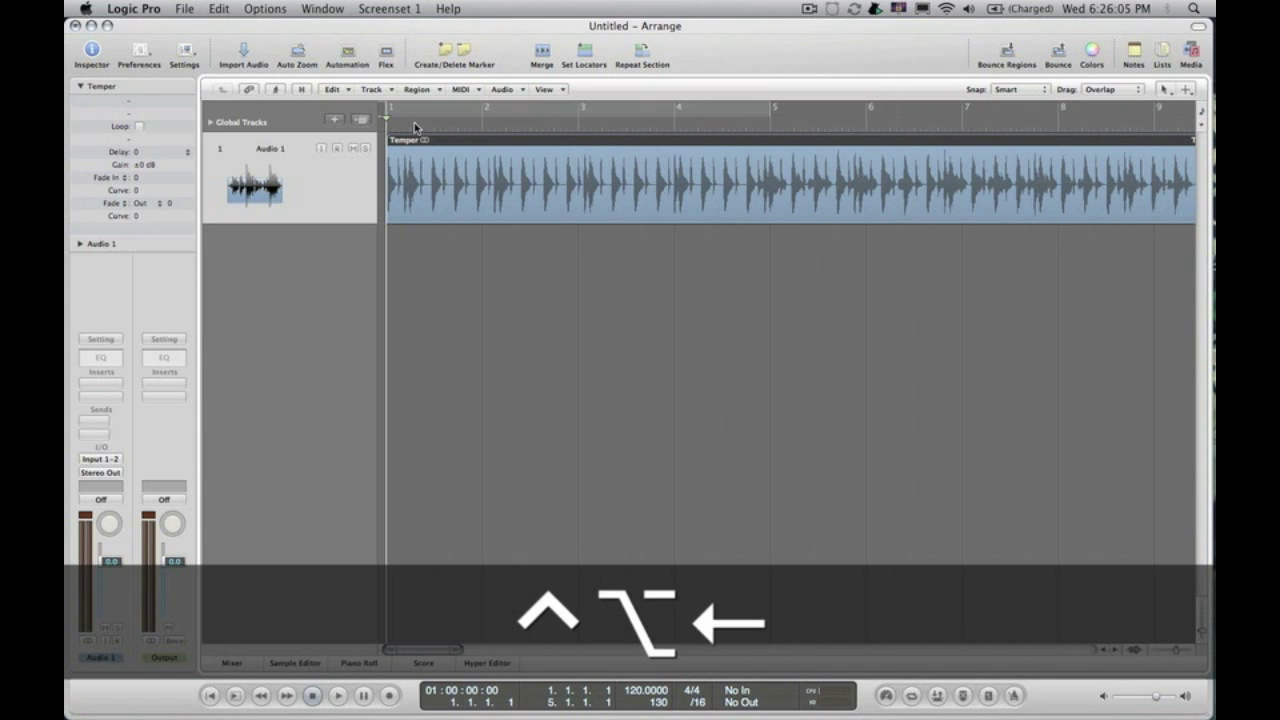
key("Return")
key("space")
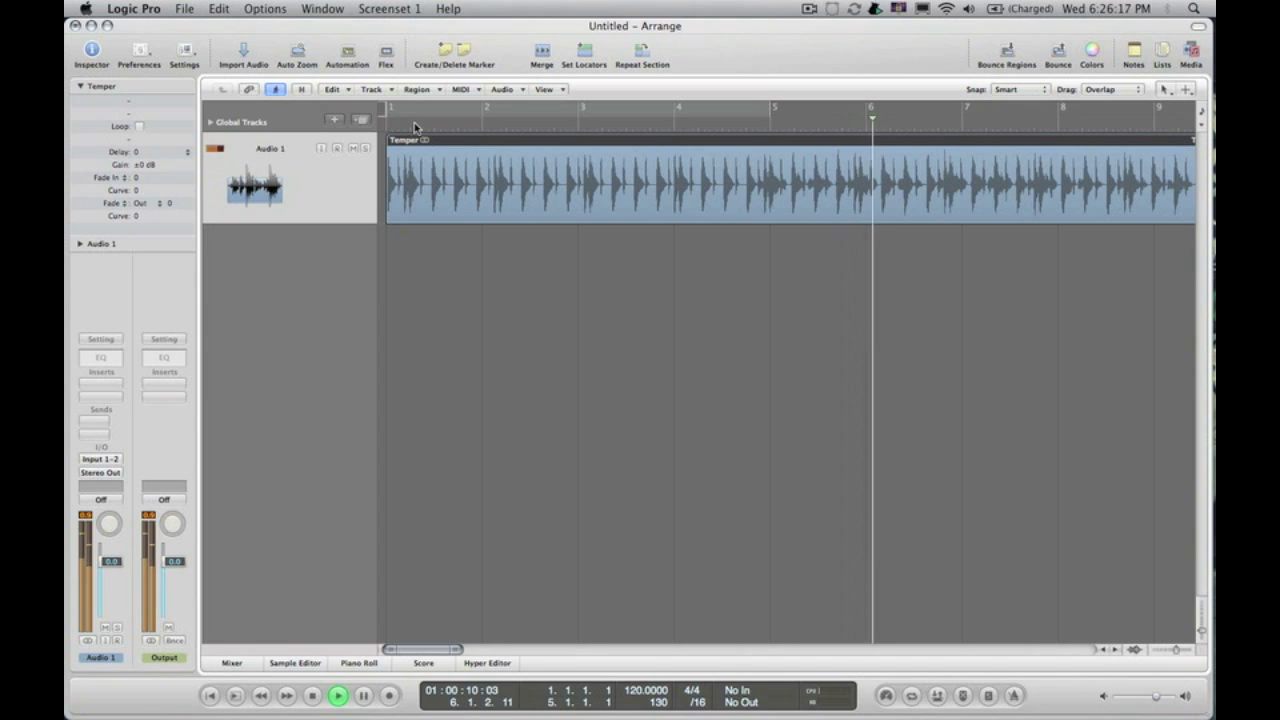
key("Return")
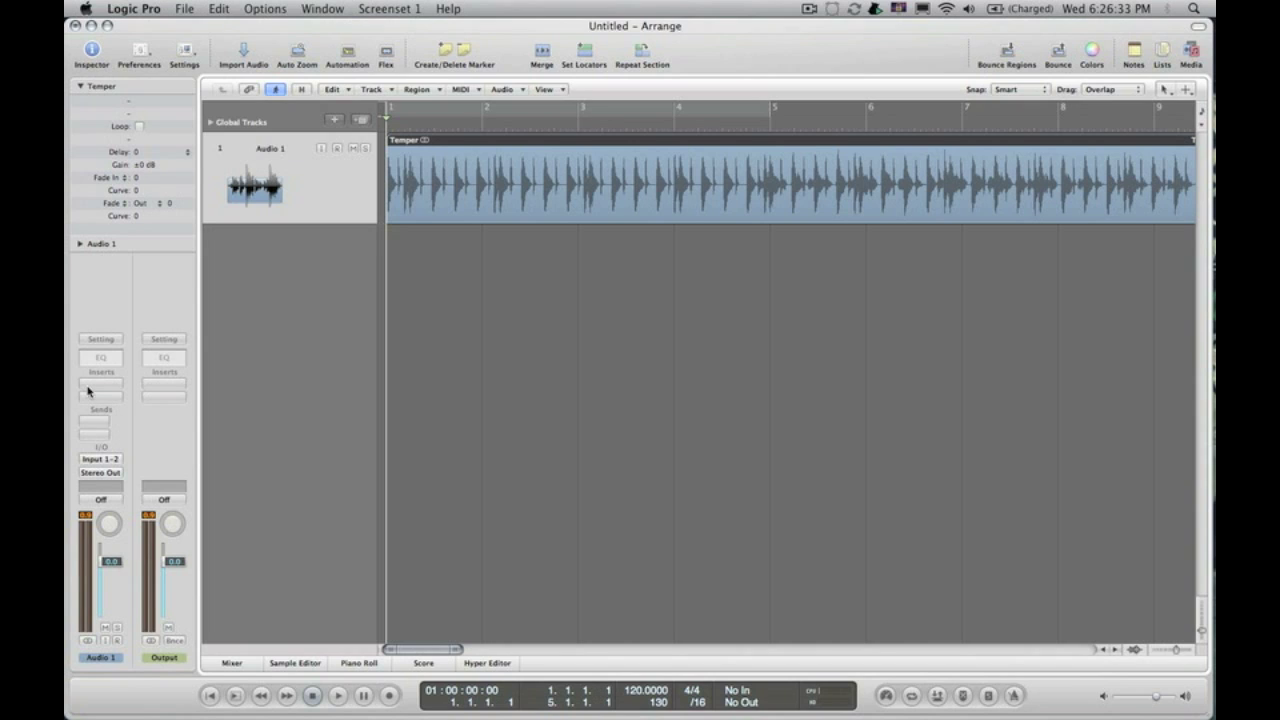
left_click(91, 50)
left_click(91, 50)
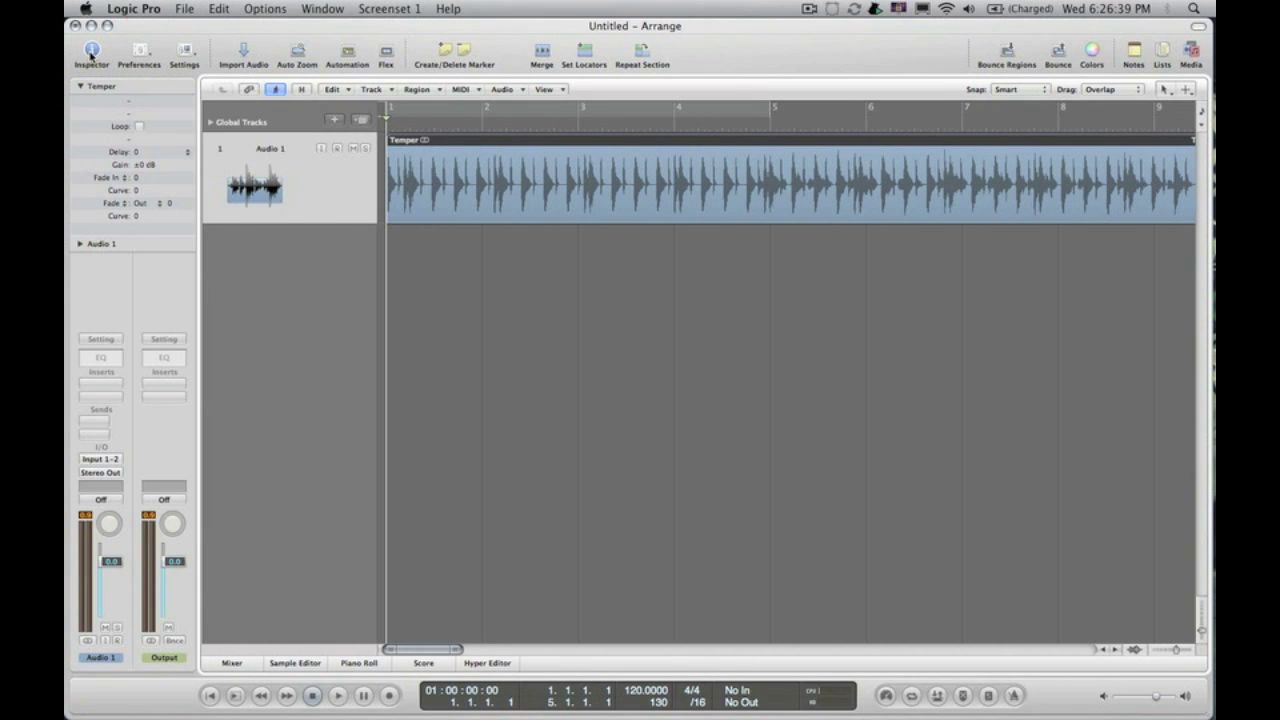
key("i")
key("i")
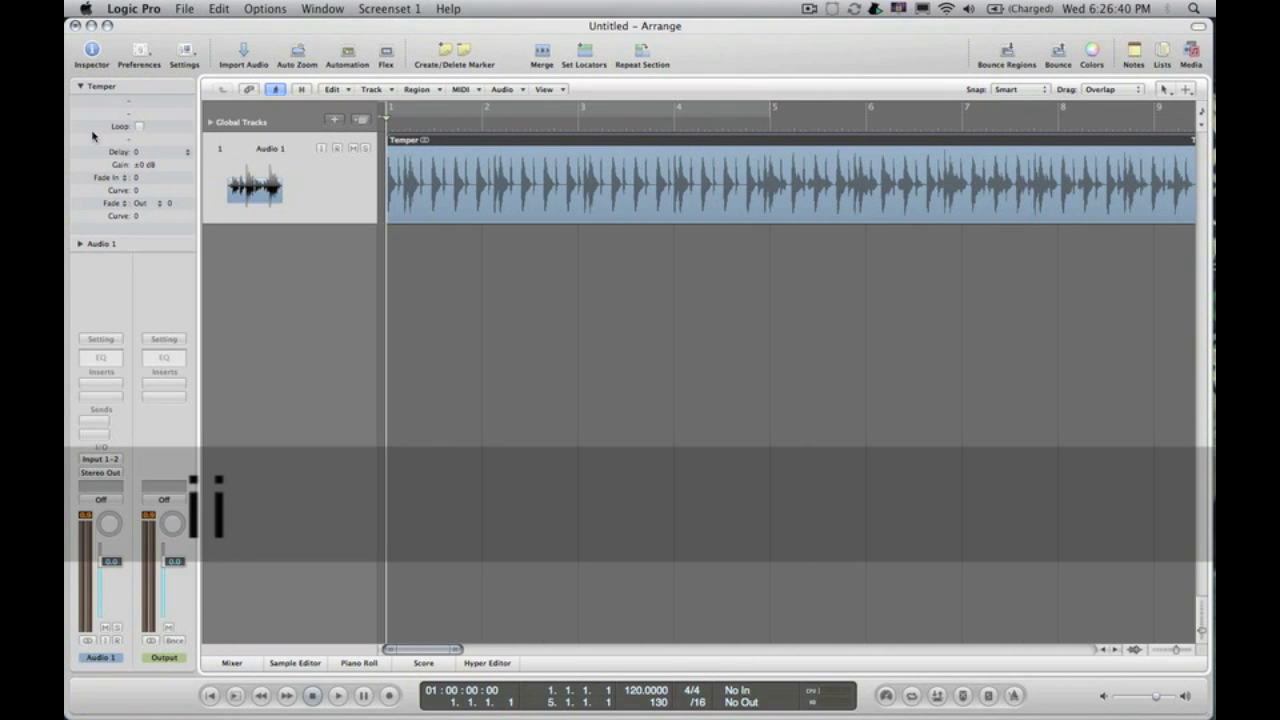
Step: Insert the BPM Counter metering plug-in on Audio 1 and place its window below the waveform
left_click(94, 386)
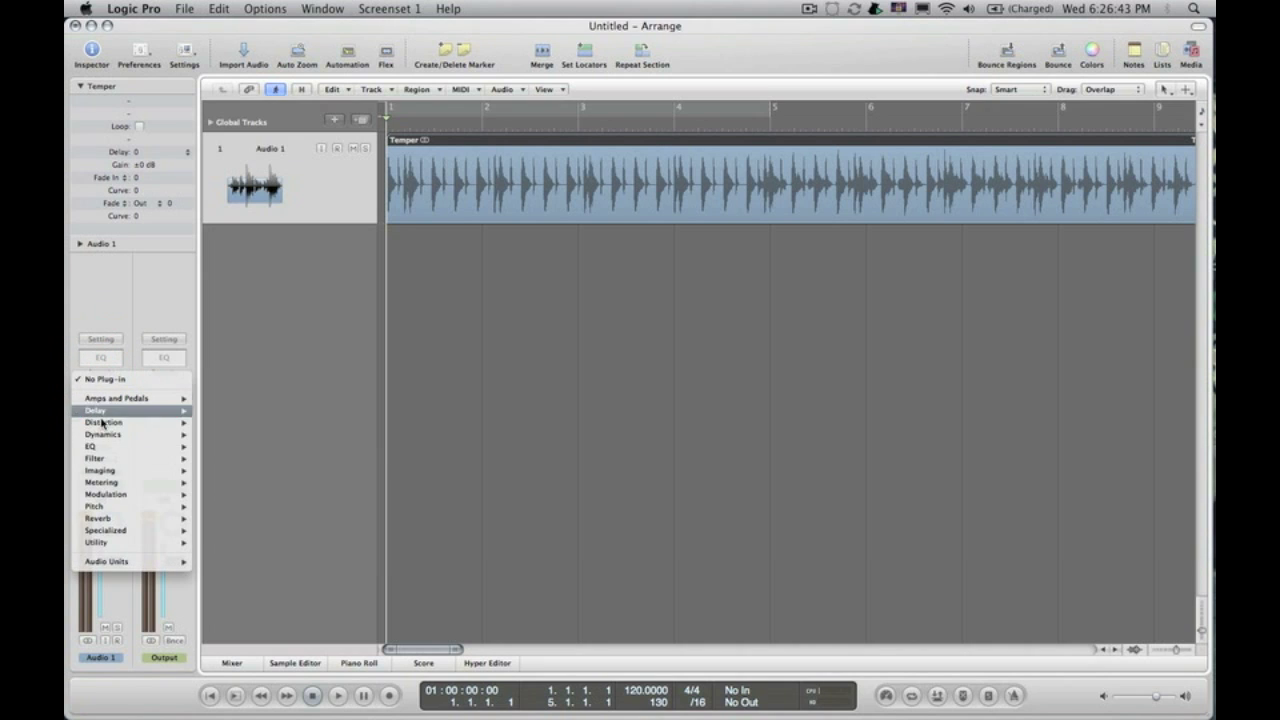
mouse_move(103, 485)
left_click(328, 484)
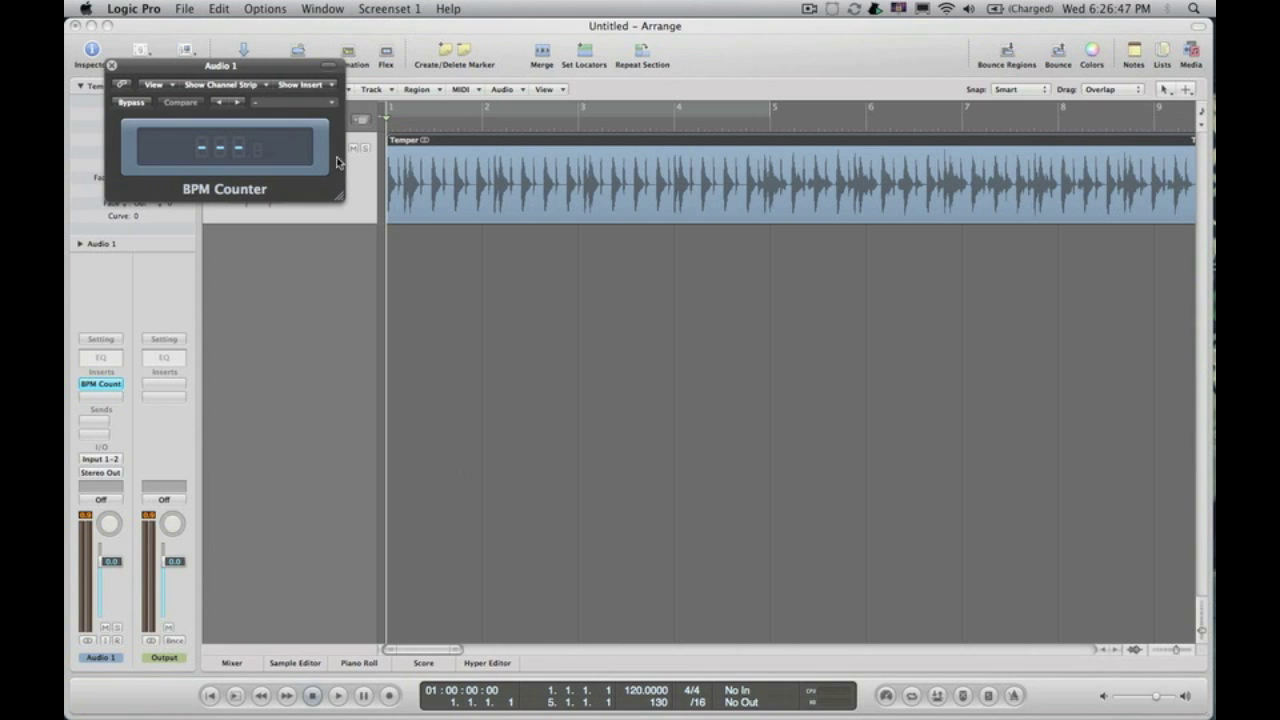
left_click_drag(277, 68, 405, 238)
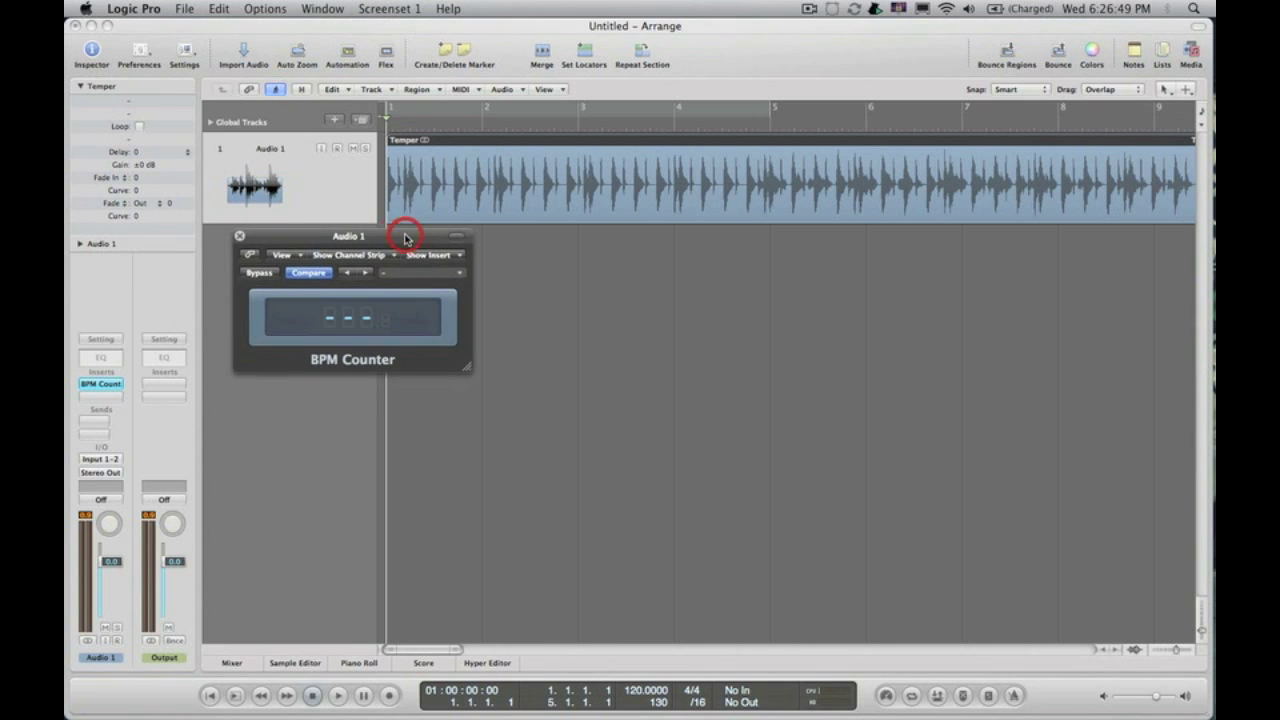
Step: Play the region briefly to read its tempo in the BPM Counter, and close the plug-in window
key("space")
key("space")
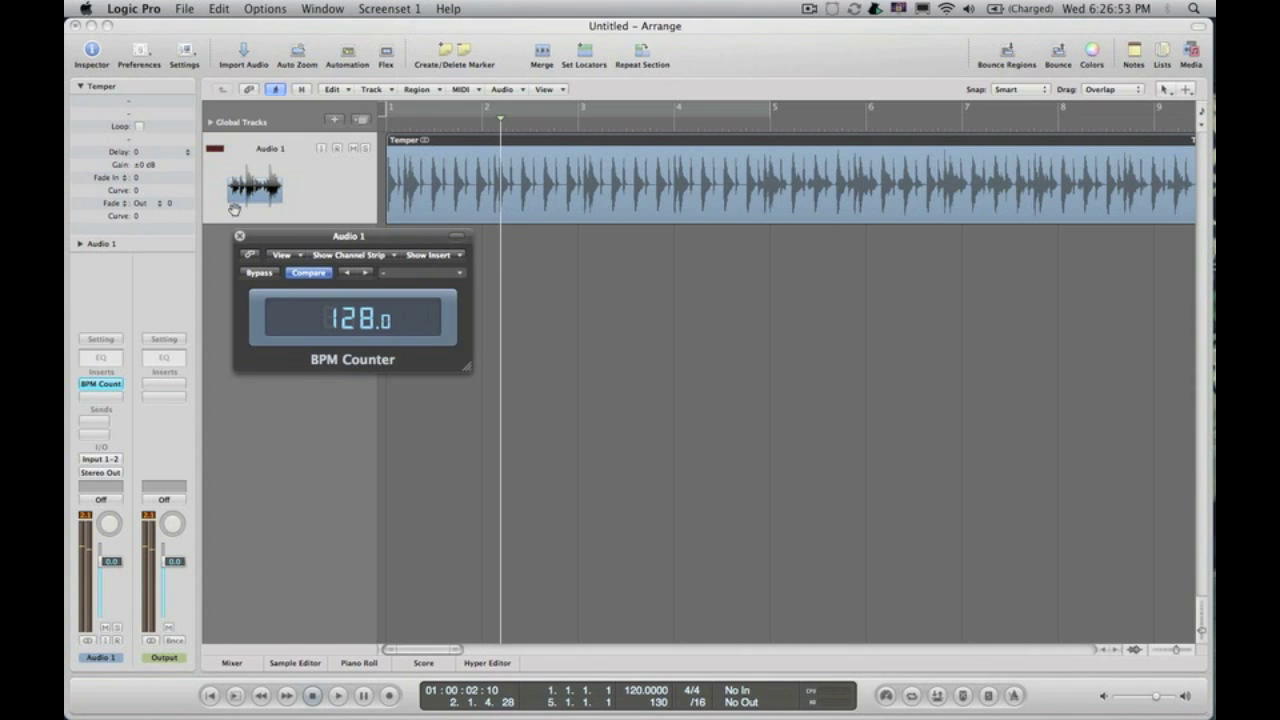
left_click(240, 237)
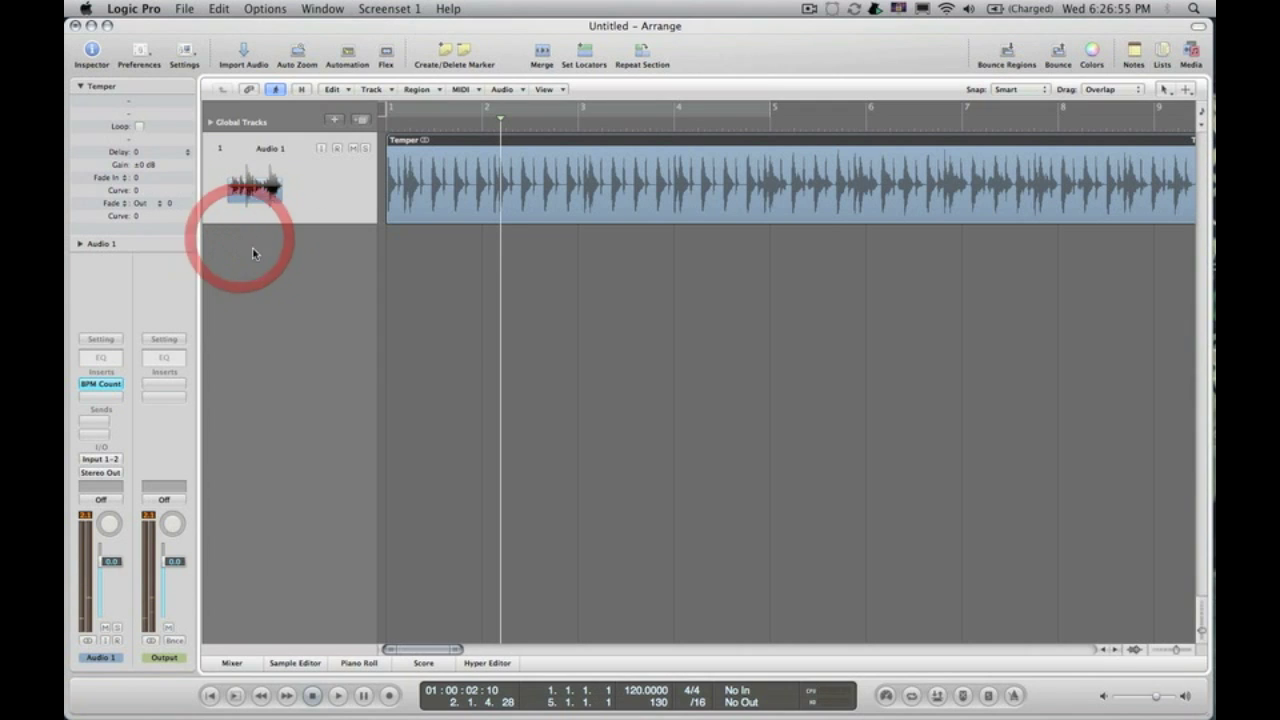
Step: Set the project tempo to 128 BPM
double_click(640, 690)
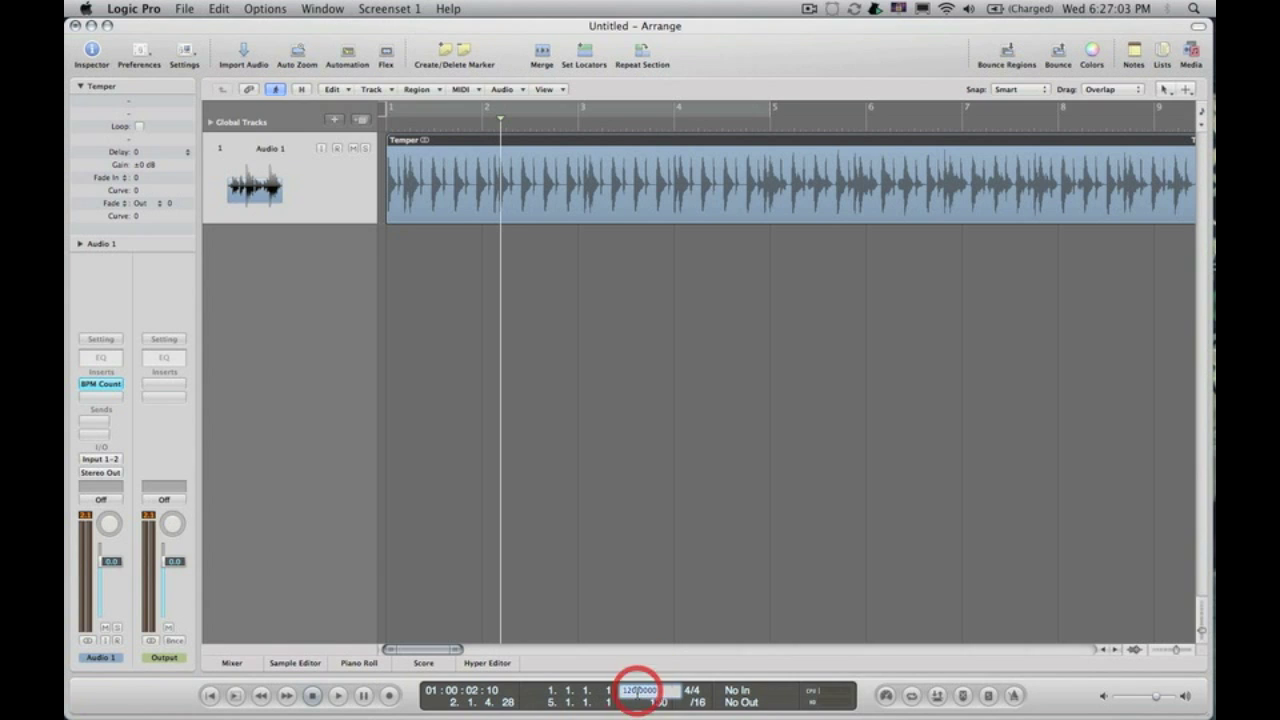
type("128")
key("Return")
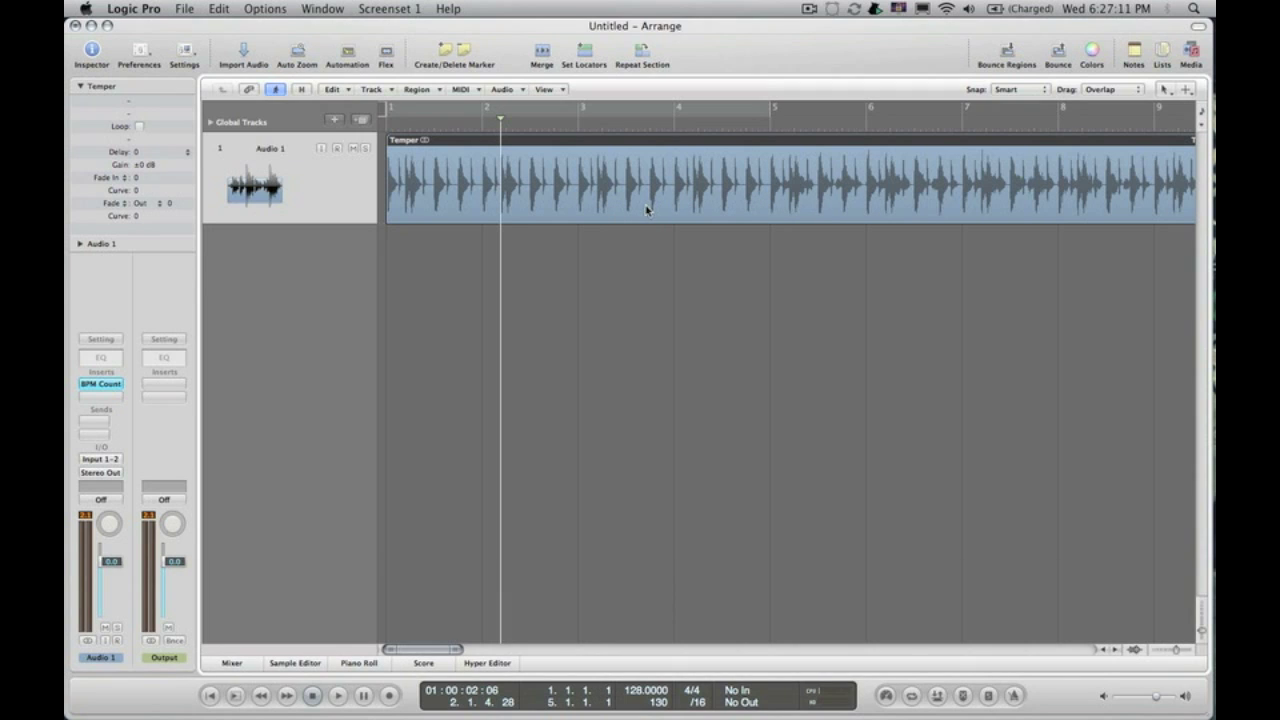
Step: Split the Temper region at bar 3, using a Marquee edit point moved onto the transient there
key("ctrl+alt+Right")
key("ctrl+alt+Right")
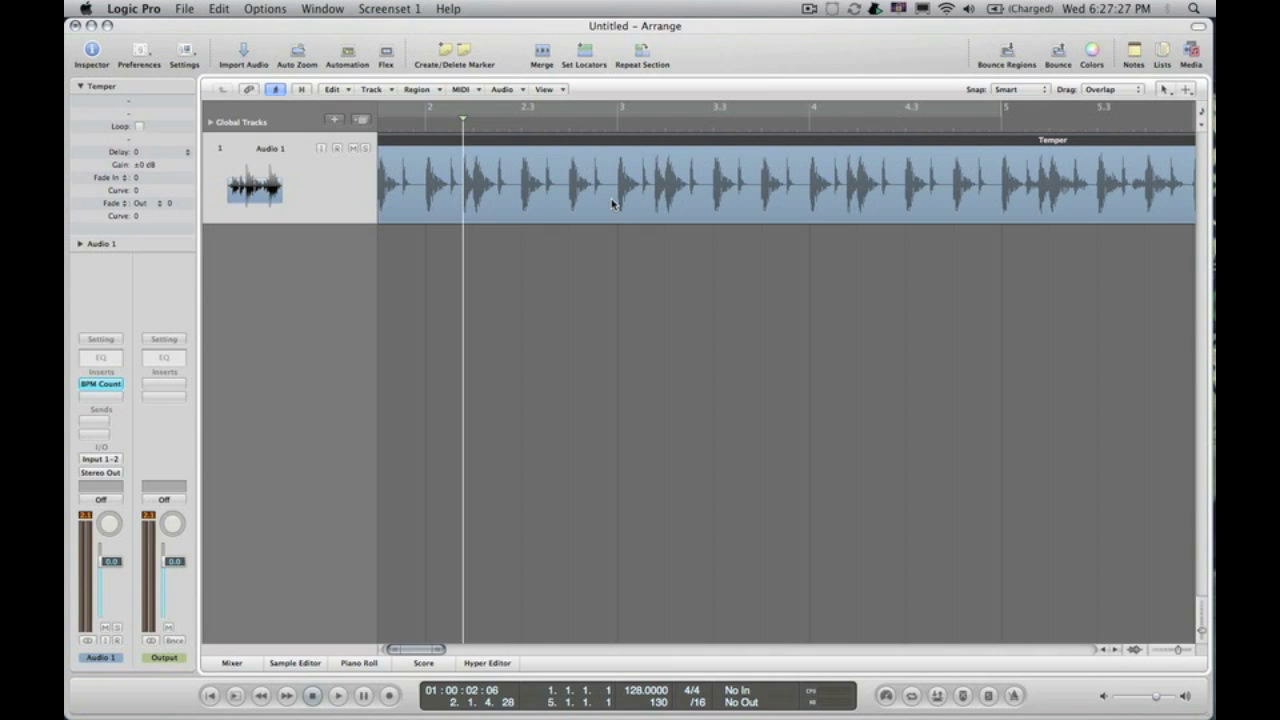
key("super")
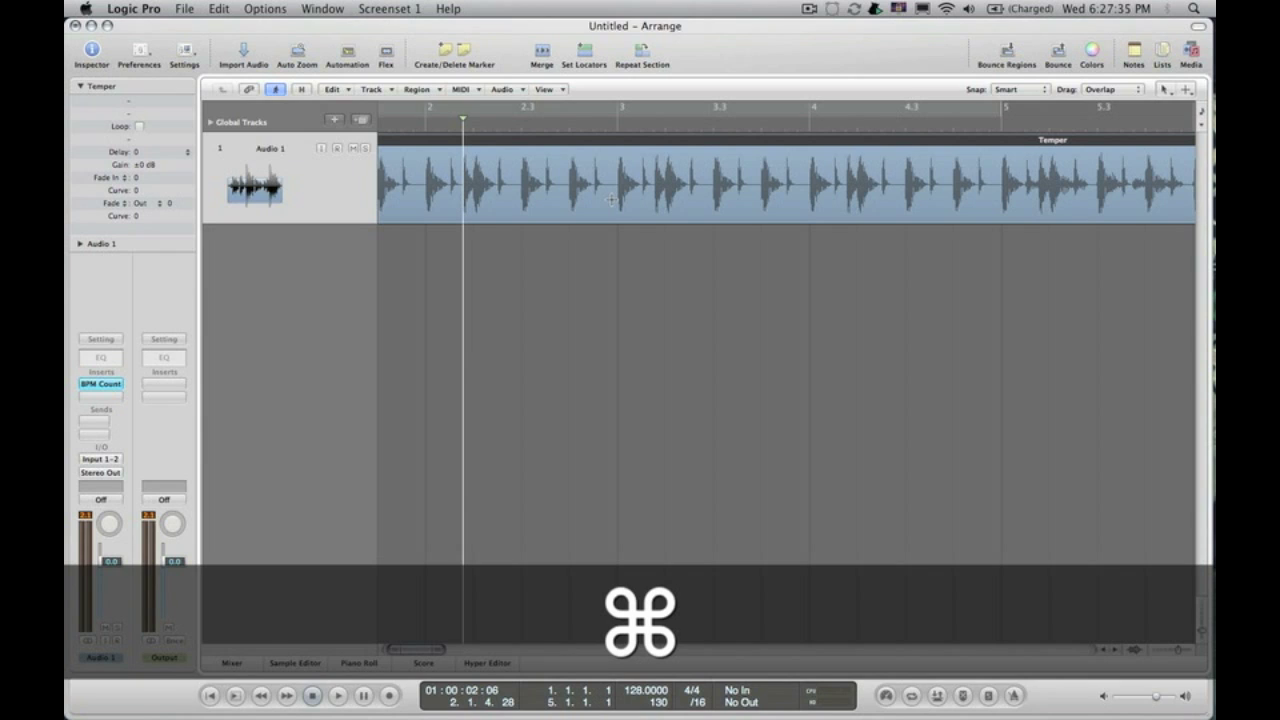
left_click(612, 198, "super")
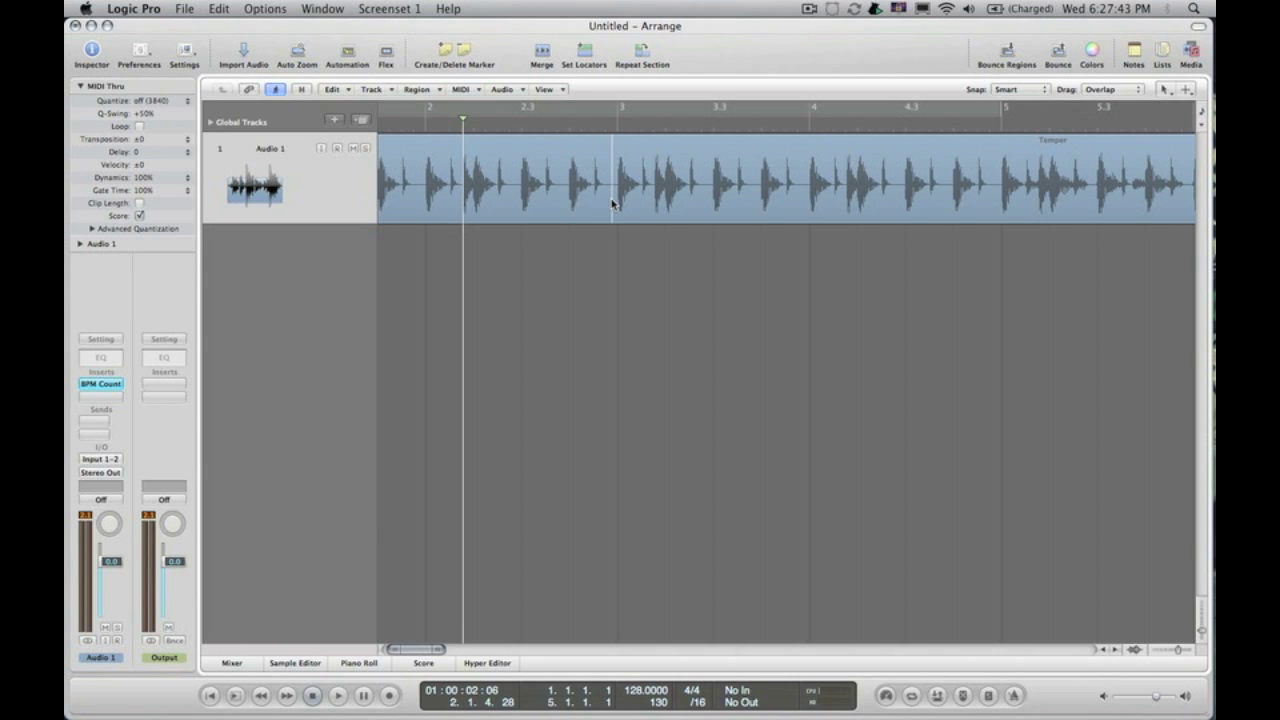
key("Right")
left_click(613, 204)
Step: Move the second part of the split Temper region to bar 4 and mute it
left_click_drag(678, 157, 871, 163)
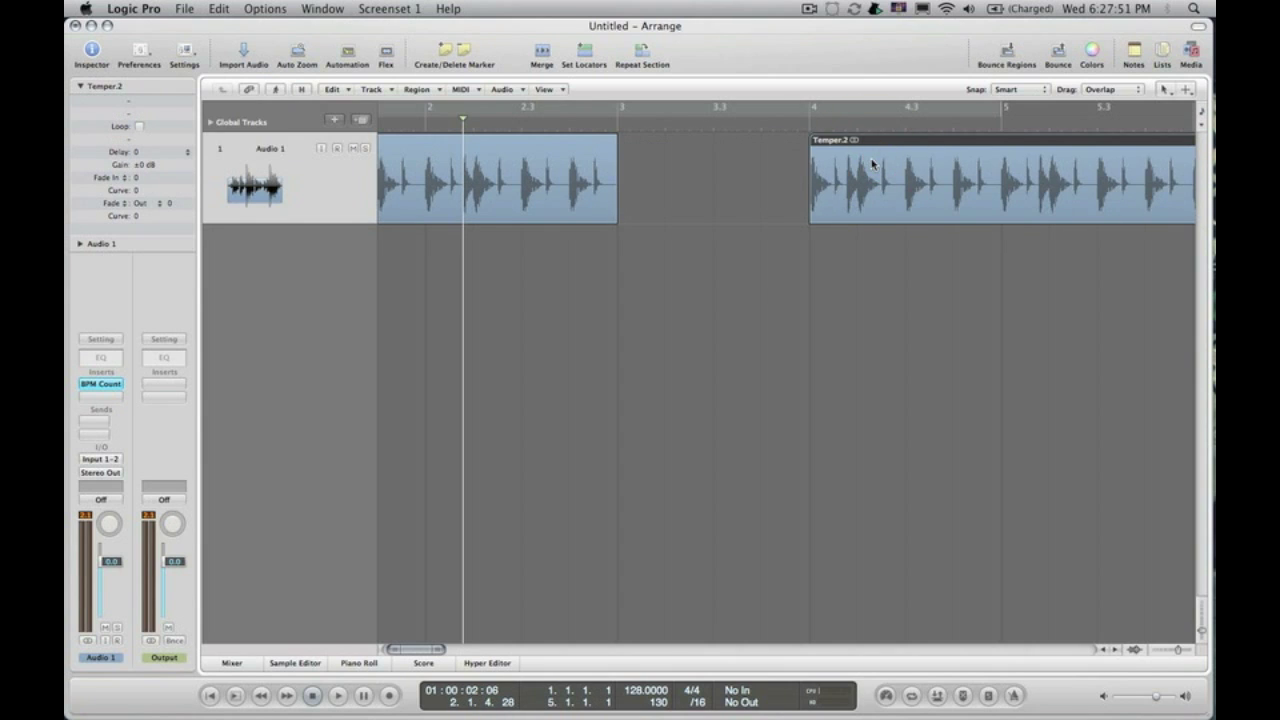
key("m")
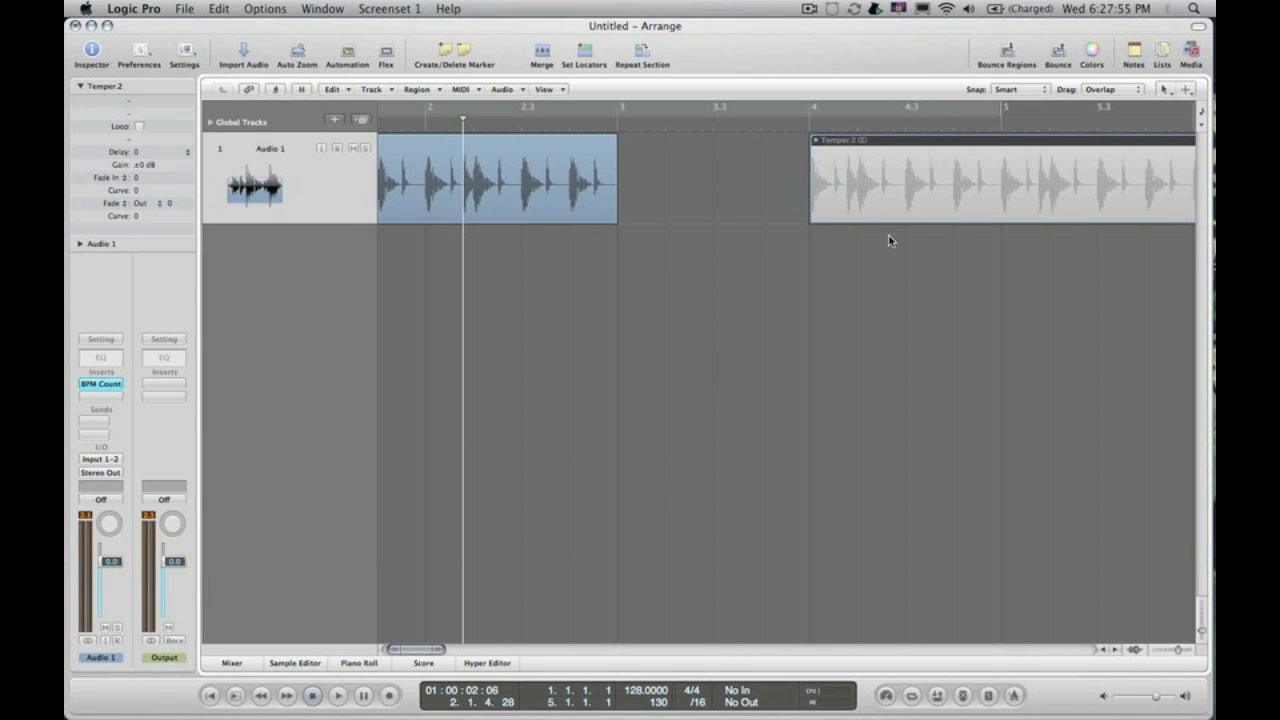
Step: Play the two-bar region from the start and return the playhead to bar 1
key("Return")
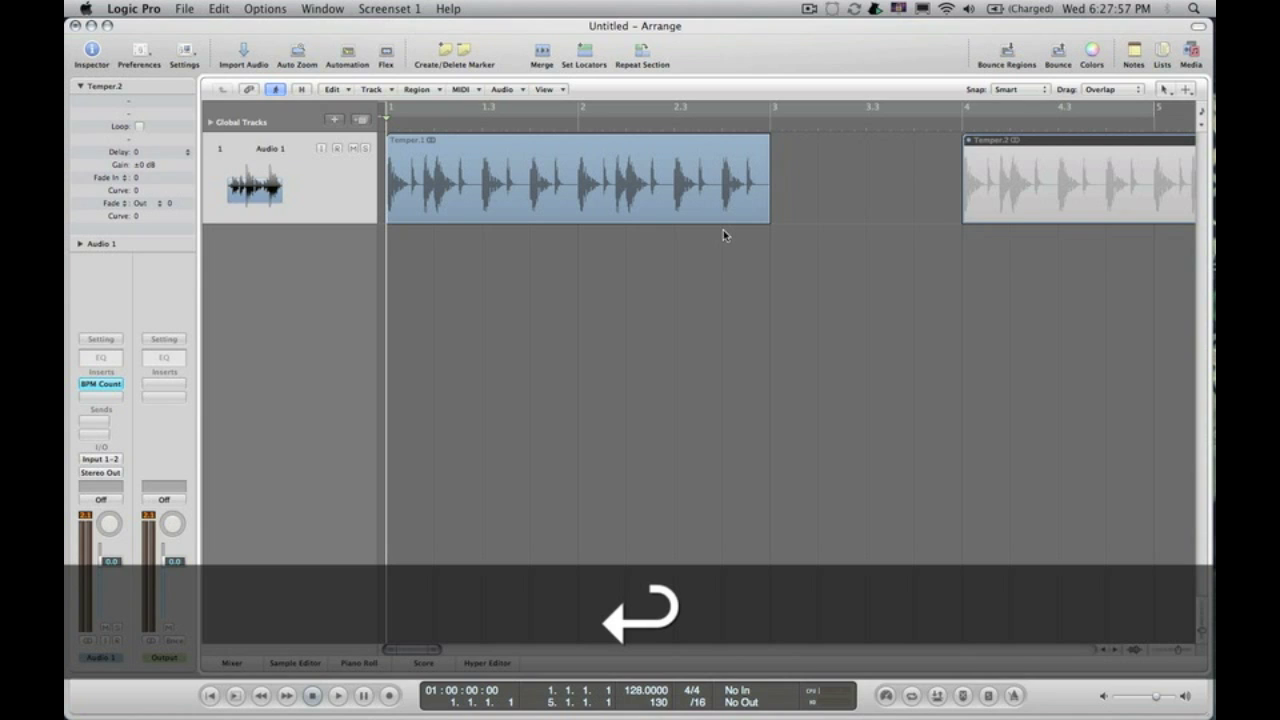
key("space")
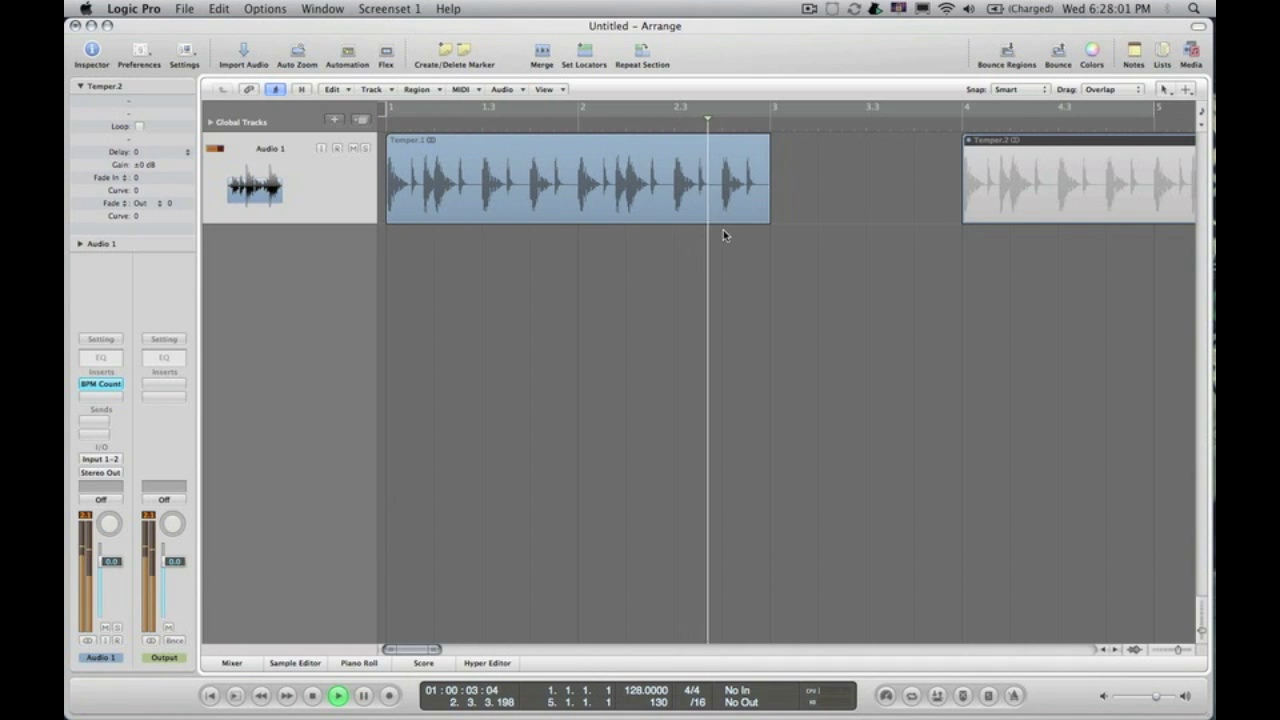
key("space")
key("Return")
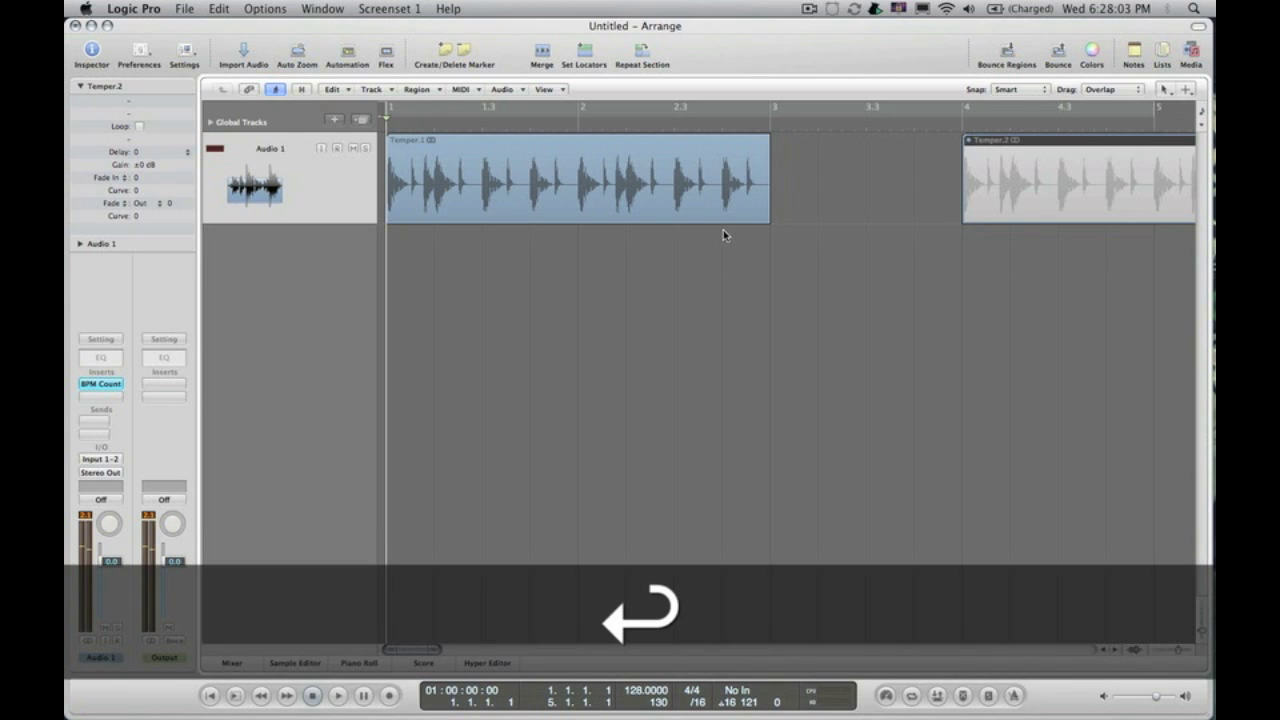
Step: Create two new stereo audio tracks below Audio 1
left_click(336, 121)
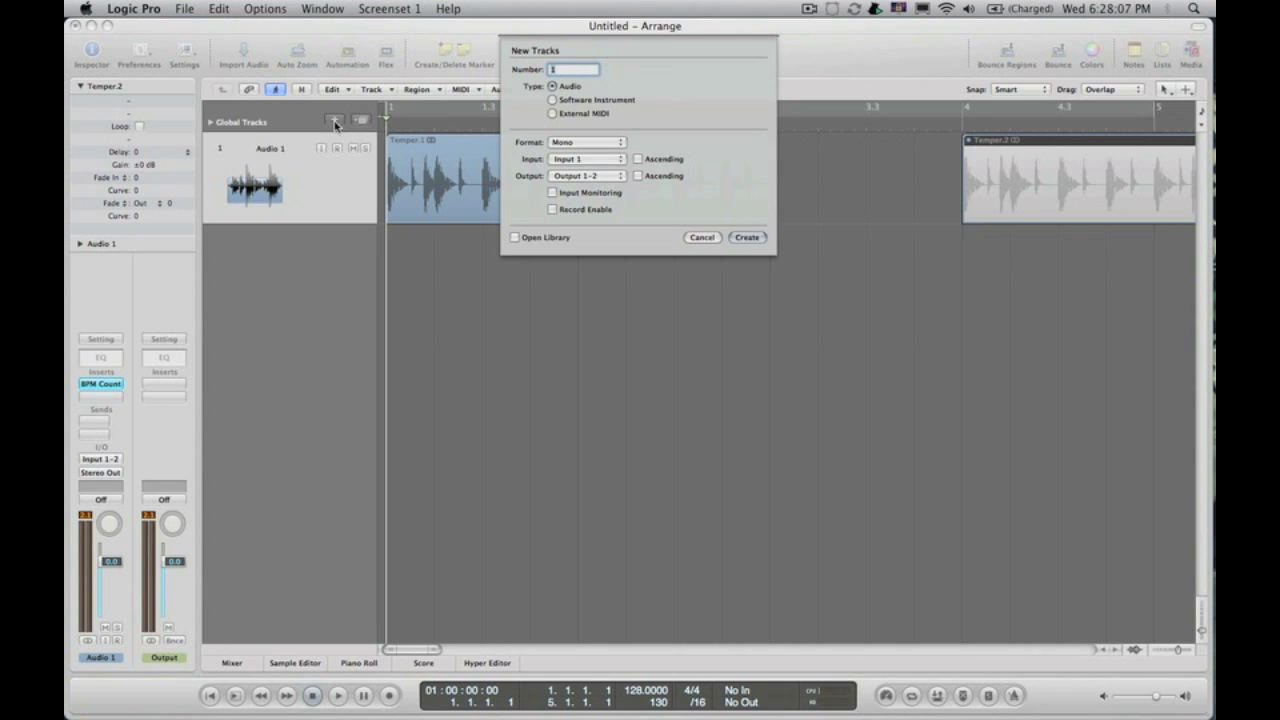
double_click(550, 70)
type("2")
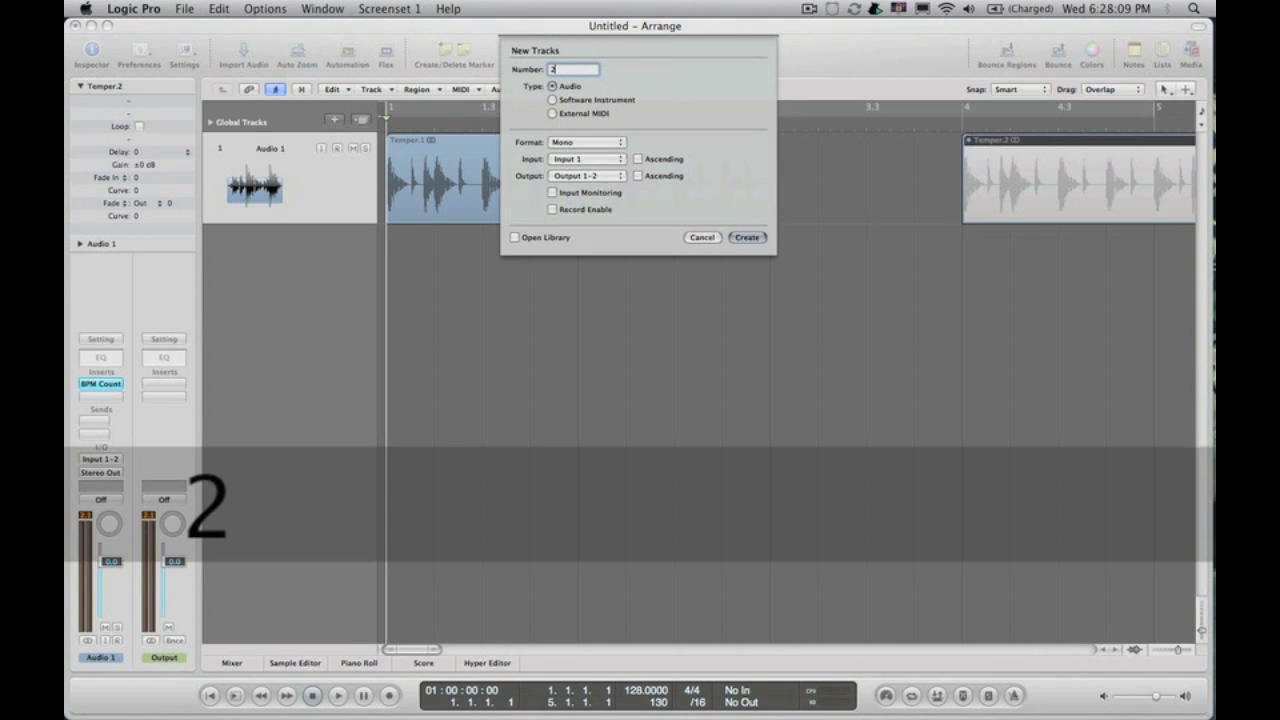
left_click(572, 143)
left_click(564, 155)
left_click(749, 238)
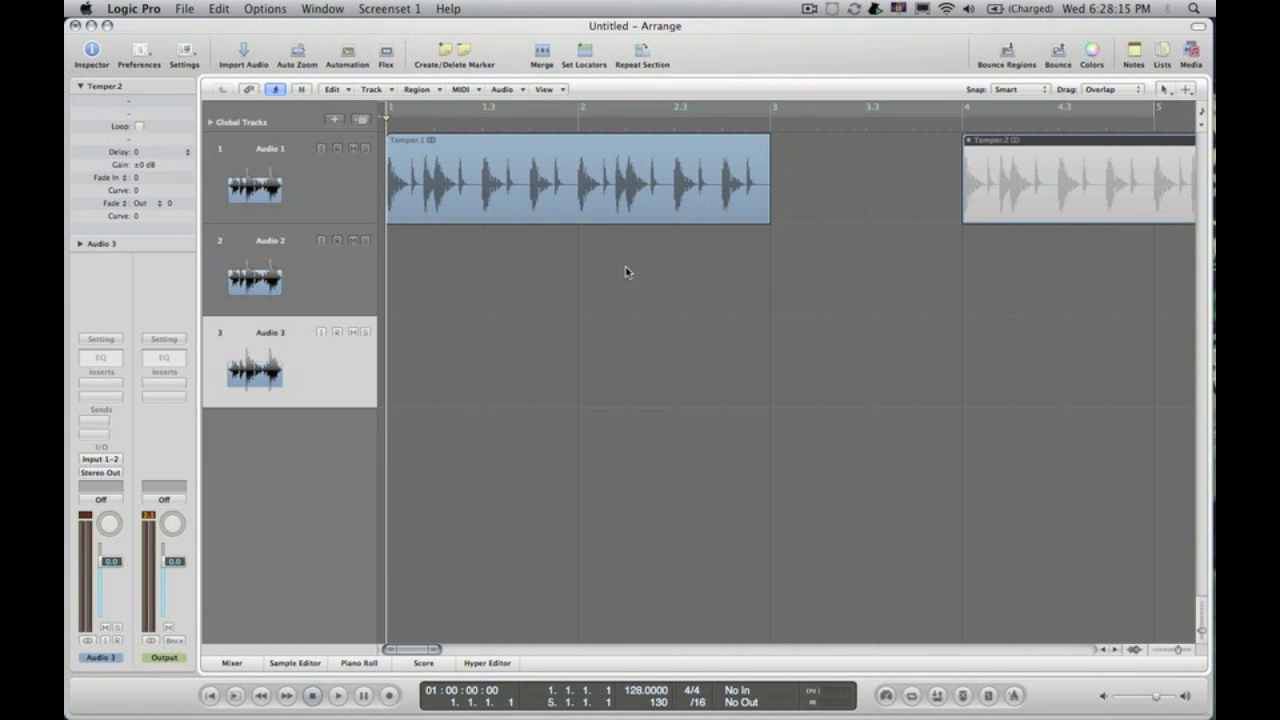
Step: Switch the Audio 3 channel strip to mono format, and select the Audio 2 track
left_click(88, 641)
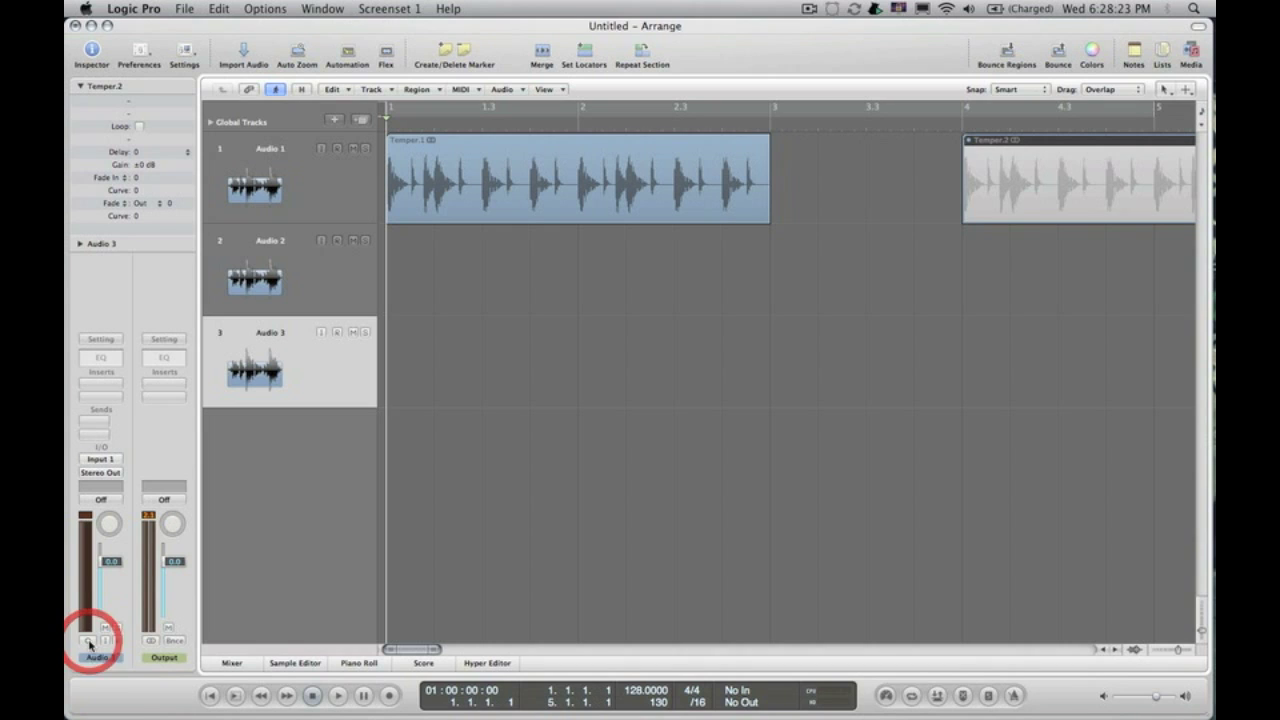
left_click(333, 298)
left_click(334, 374)
left_click(334, 287)
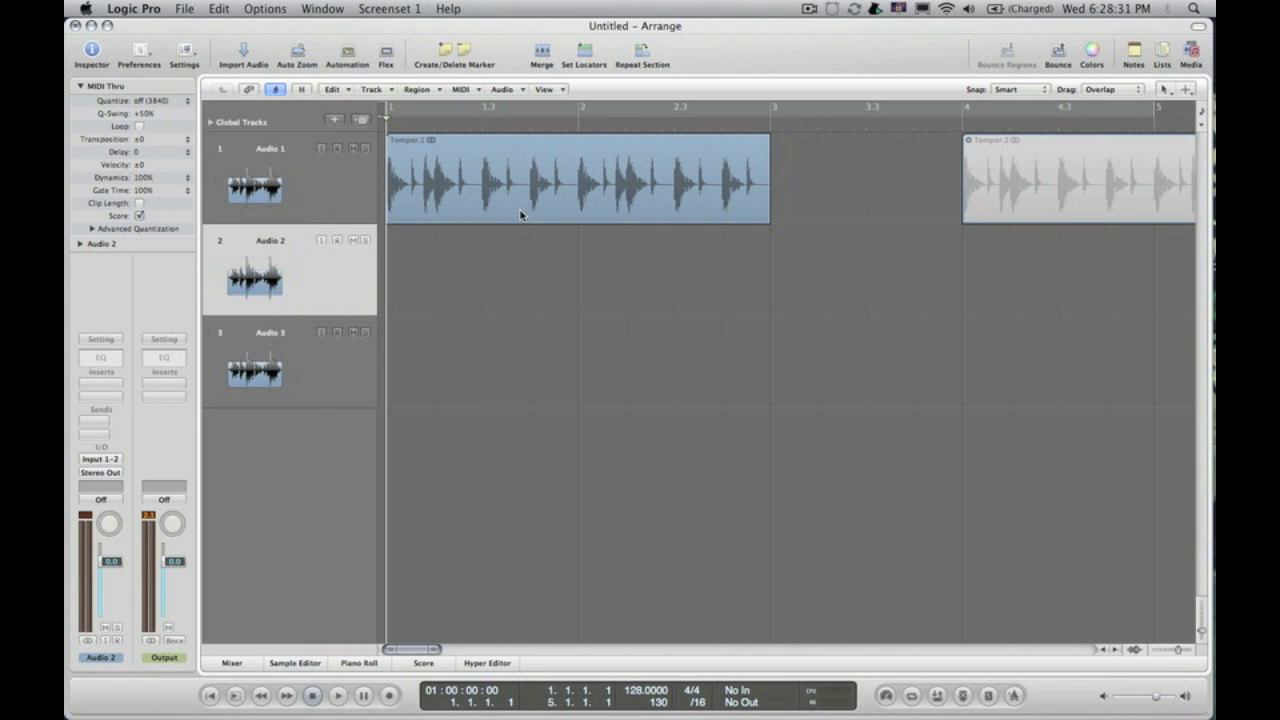
Step: Zoom in on the two-bar Temper region on Audio 1 and place a marquee line within its first beat
left_click(795, 152)
left_click_drag(795, 152, 408, 241)
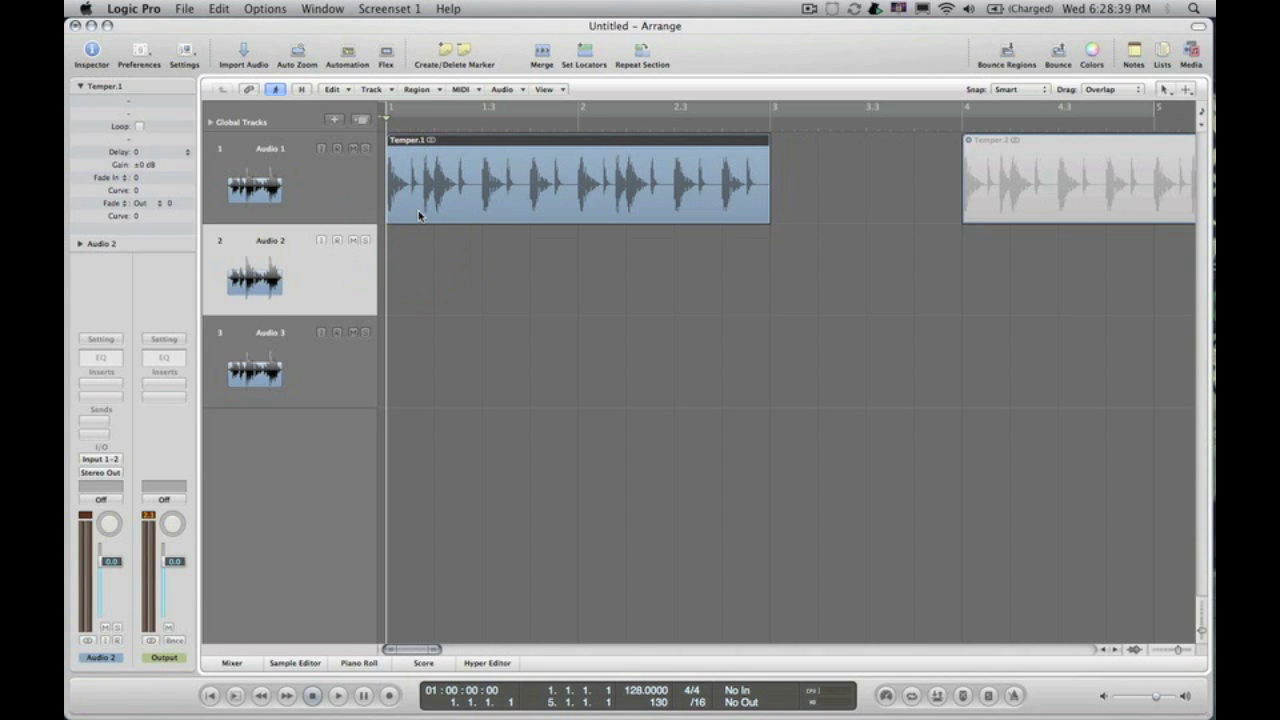
key("z")
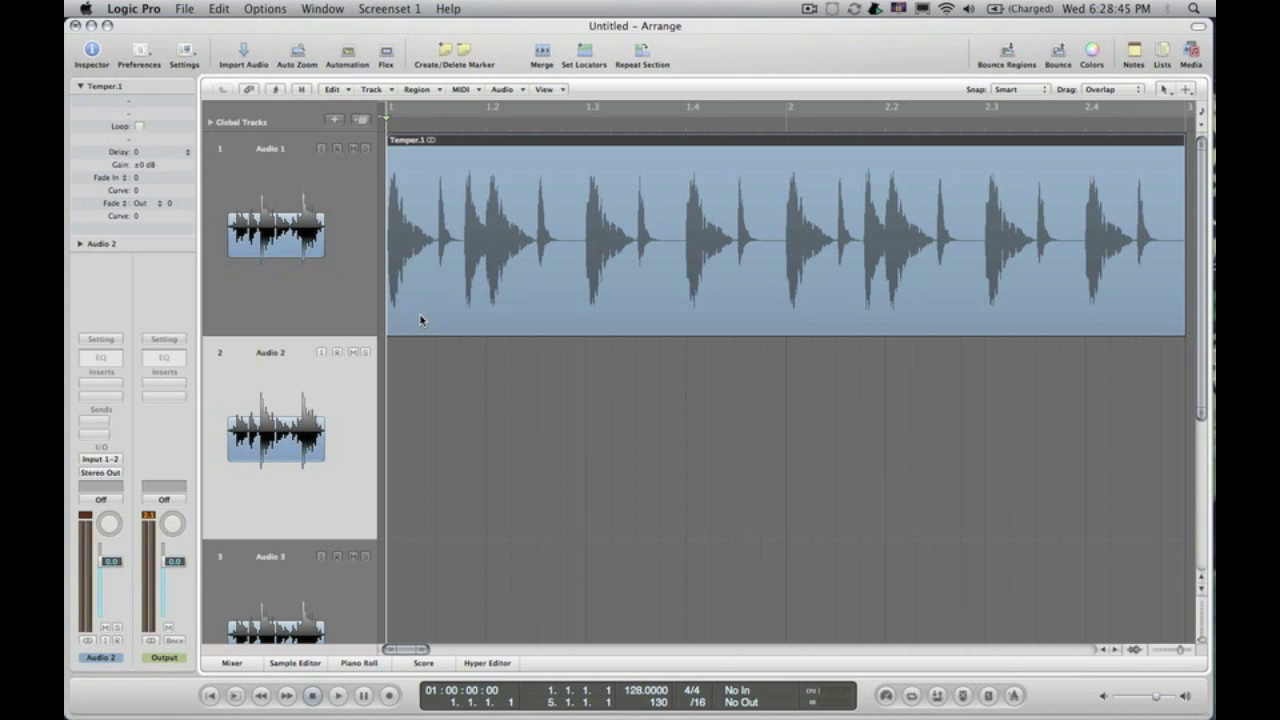
key("super")
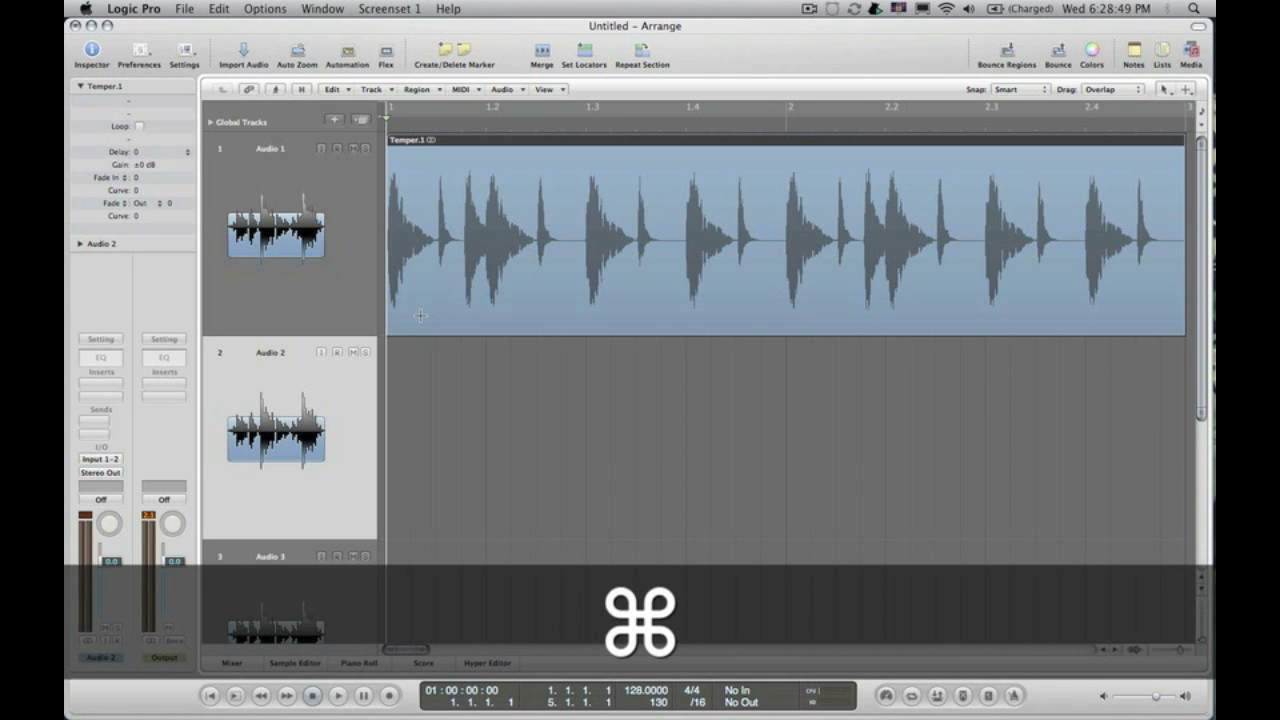
left_click(420, 315, "super")
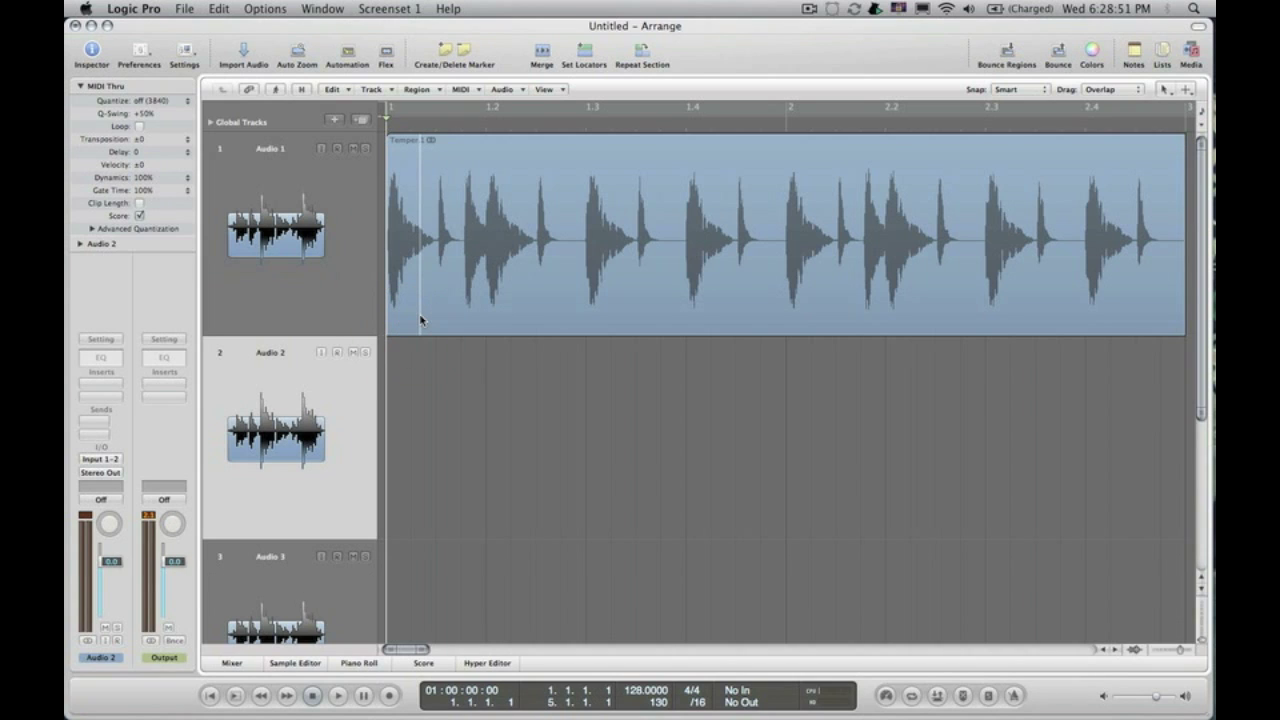
Step: Step the marquee line back and forth through the region's transients, ending on the second hit
key("Right")
key("Right")
key("Right")
key("Right")
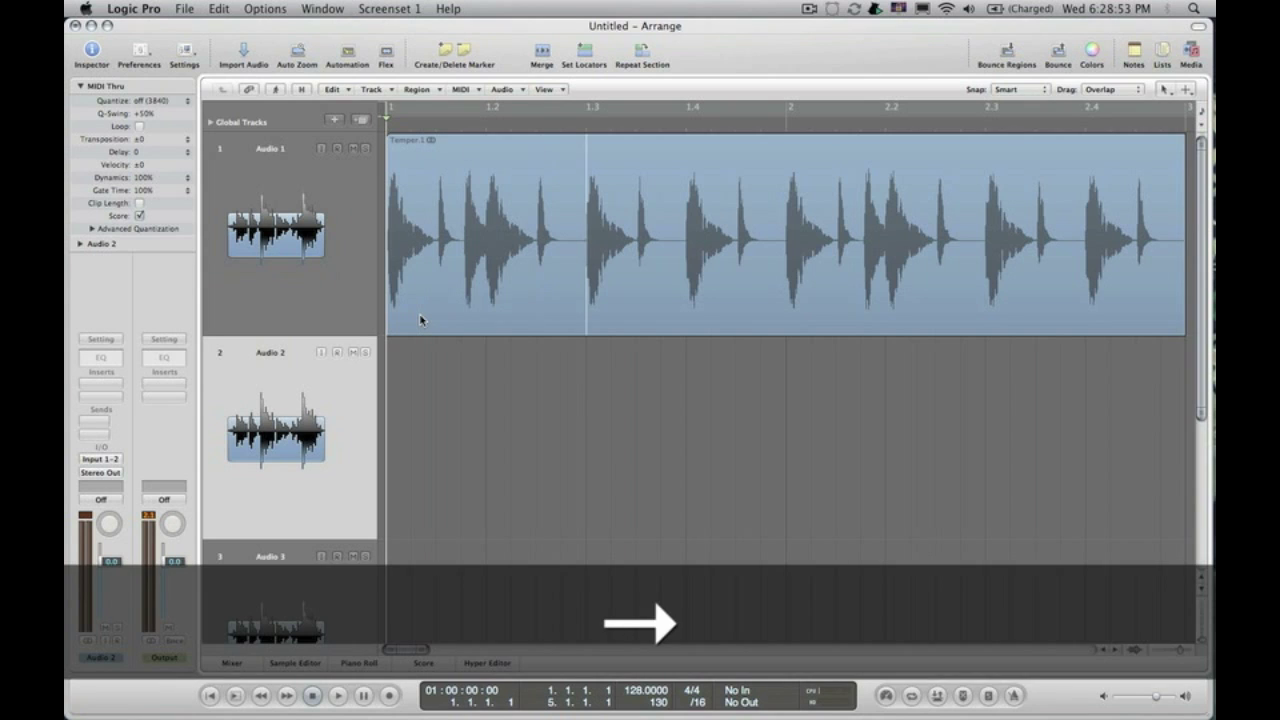
key("Left")
key("Left")
key("Left")
key("Left")
key("Right")
key("Right")
key("Right")
key("Right")
key("Right")
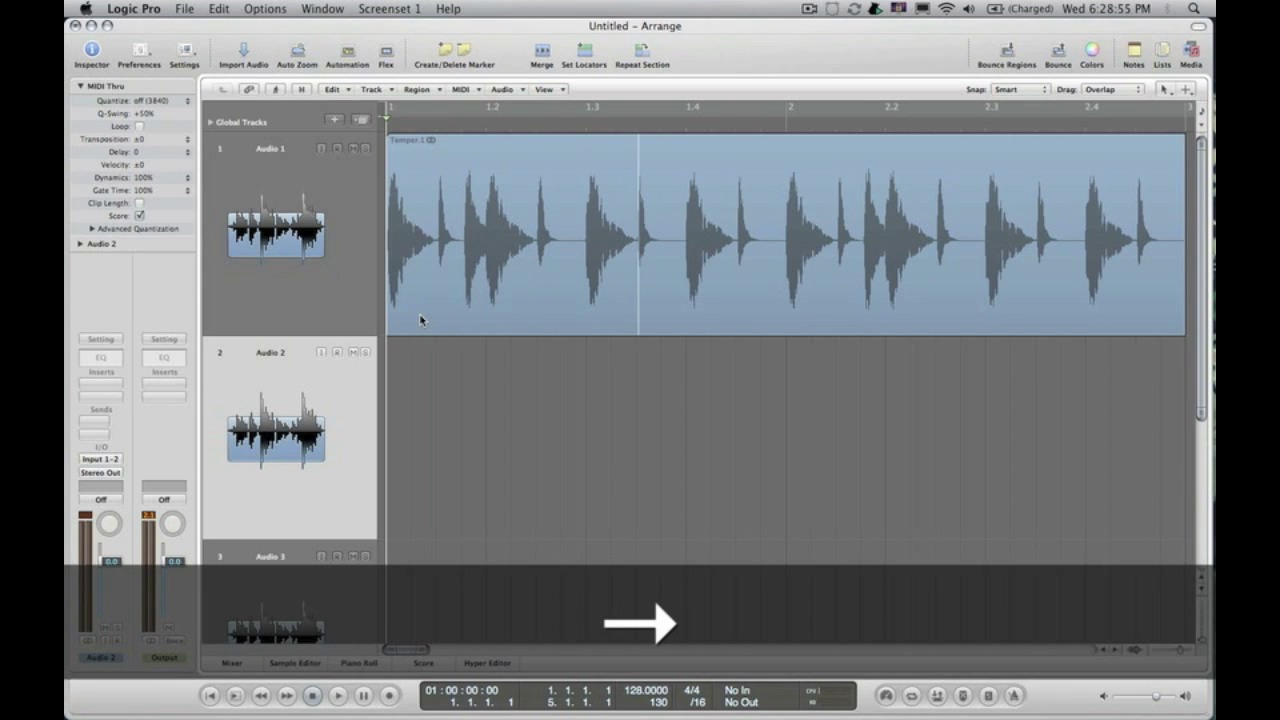
key("Left")
key("Left")
key("Left")
key("Left")
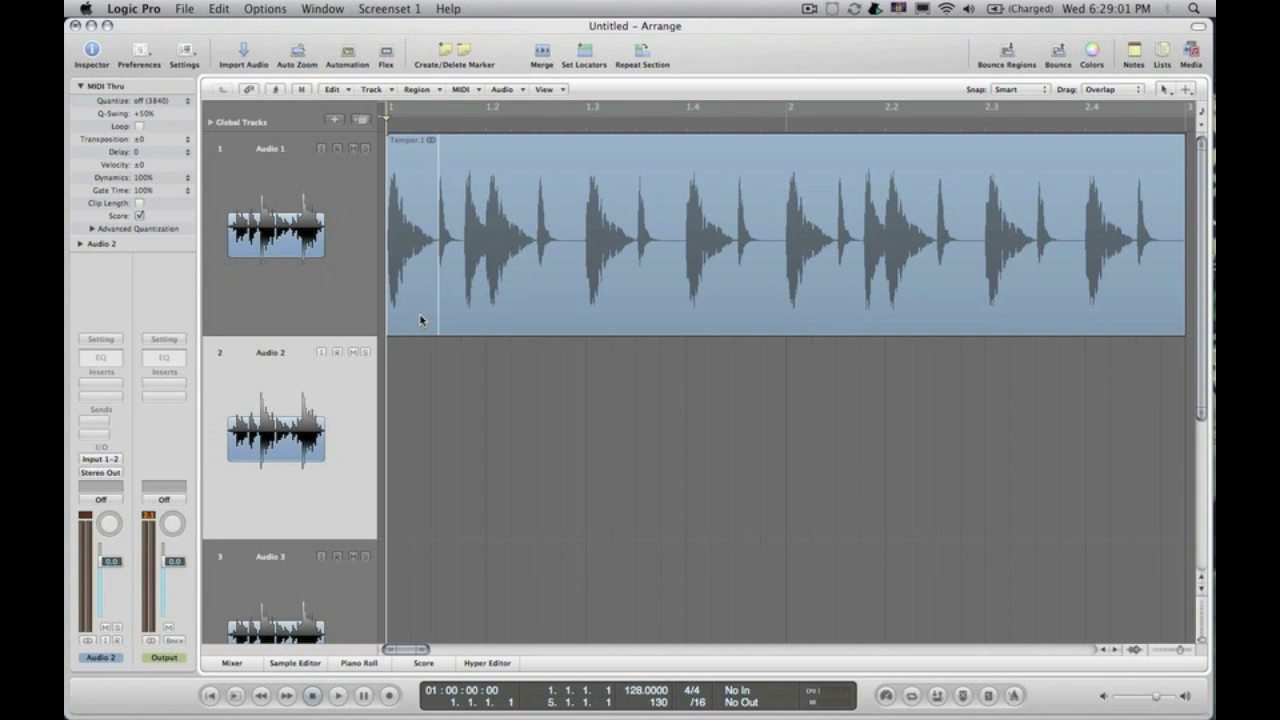
Step: Split the Temper region at every transient from the second hit to the last hit before bar 3
key("Right")
key("Right")
key("Right")
key("Right")
key("Right")
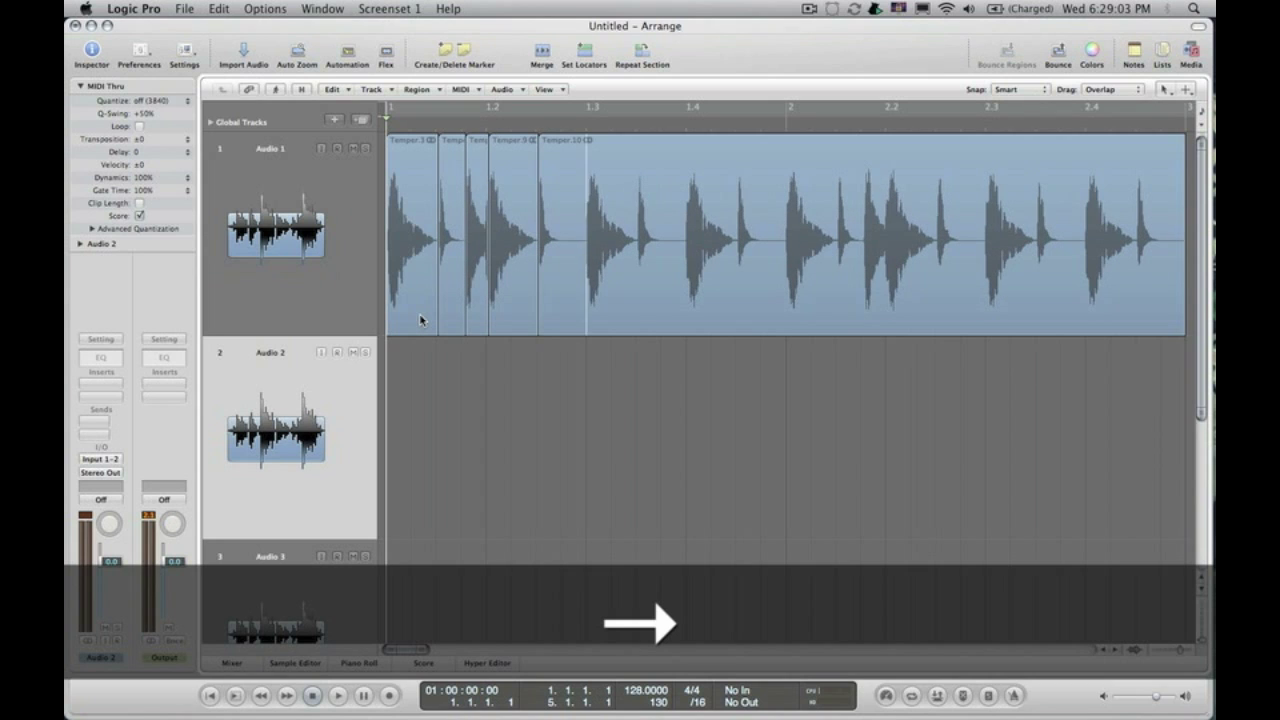
key("Right")
key("Right")
key("Right")
key("Right")
key("Right")
key("Right")
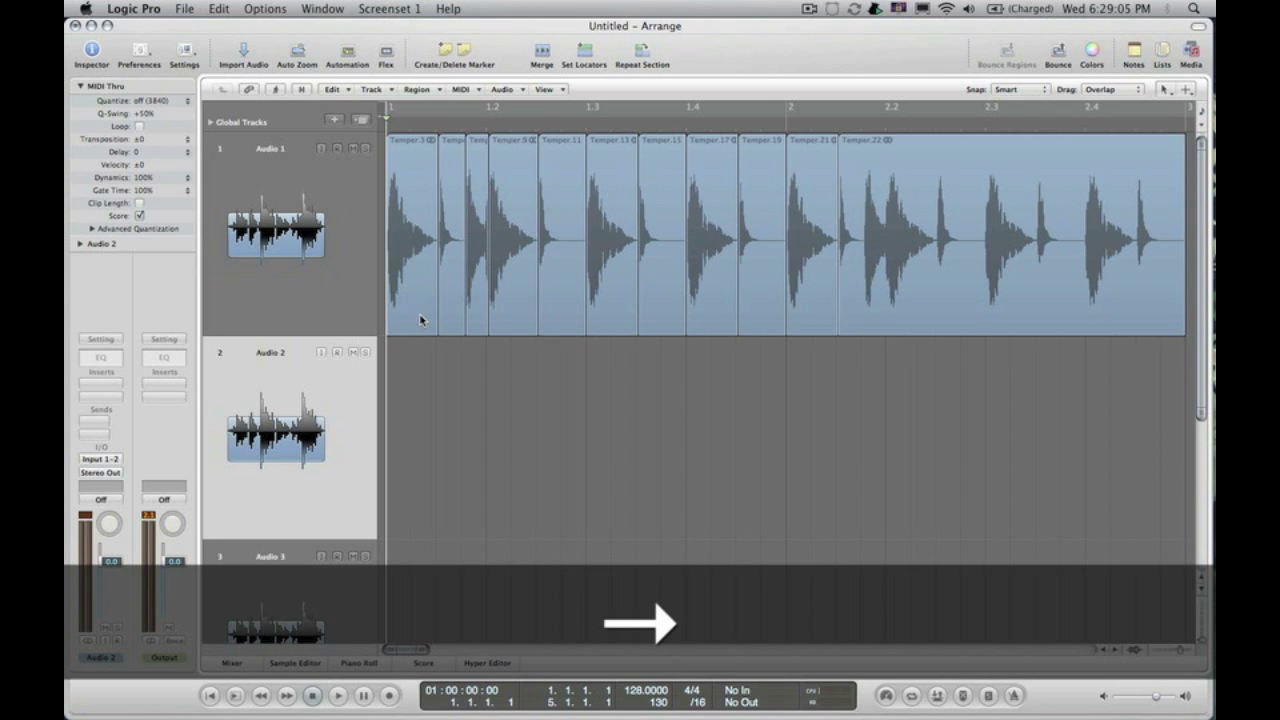
key("Right")
key("Right")
key("Right")
key("Right")
key("Right")
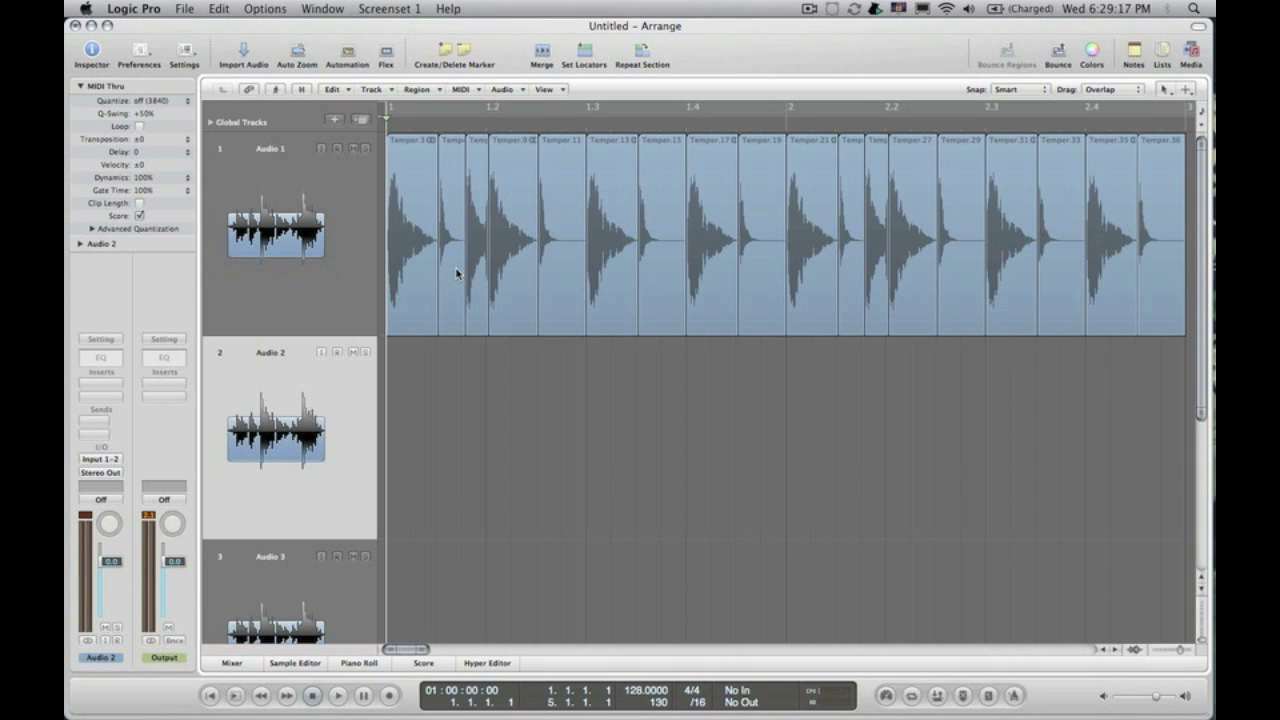
Step: Review the Editing options in the general preferences, and close the preferences
key("super+comma")
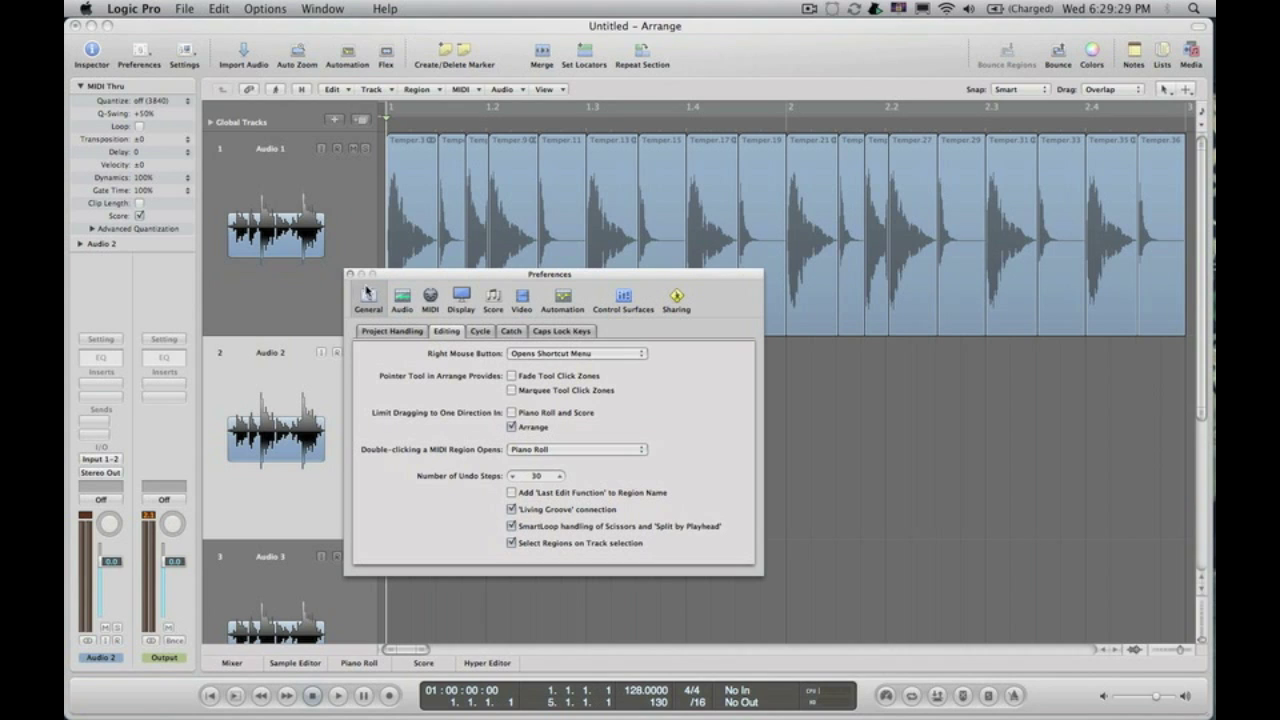
left_click(351, 273)
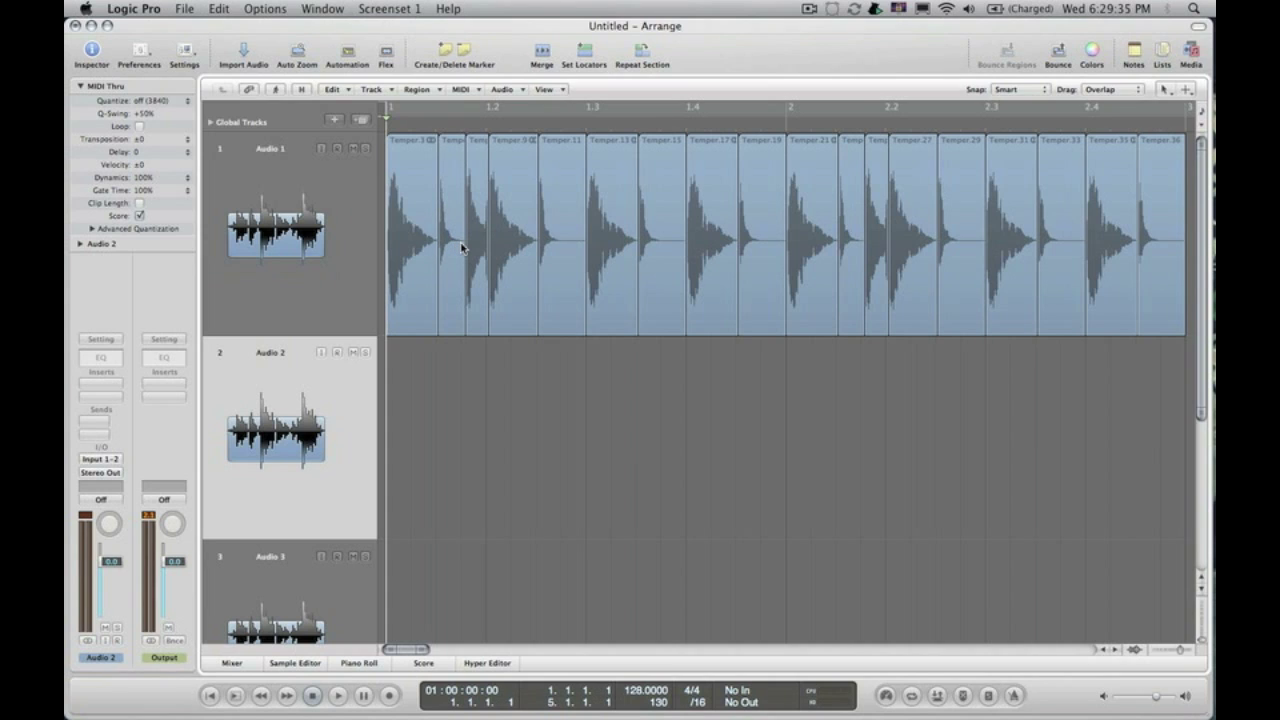
Step: Select the eight small hi-hat slices across both bars and move them straight down from Audio 1 to Audio 2
left_click(447, 178)
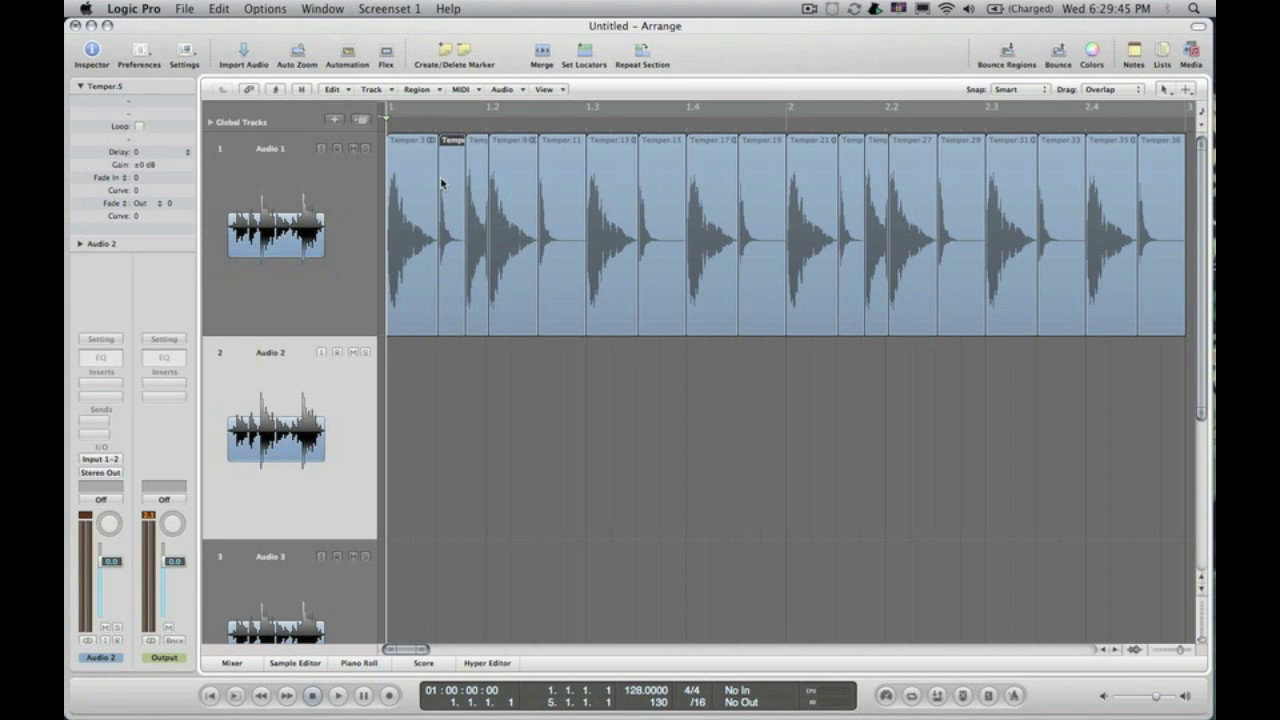
left_click(565, 217, "shift")
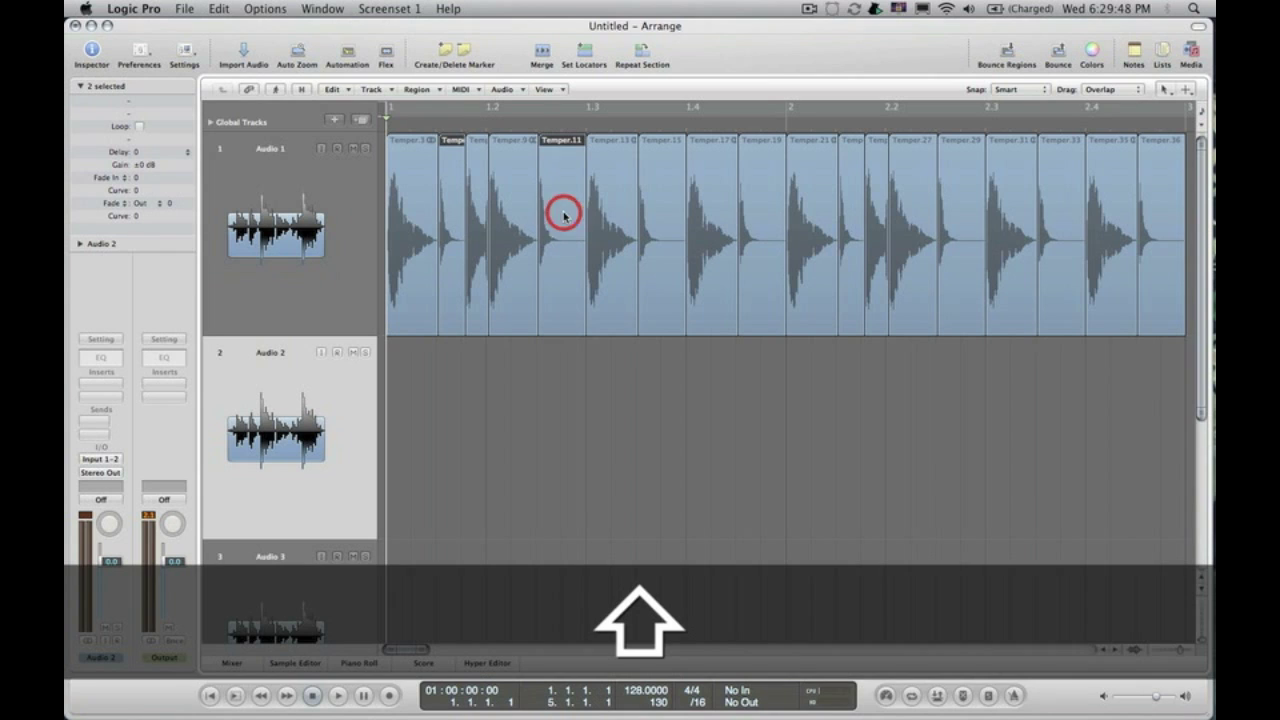
left_click(652, 206, "shift")
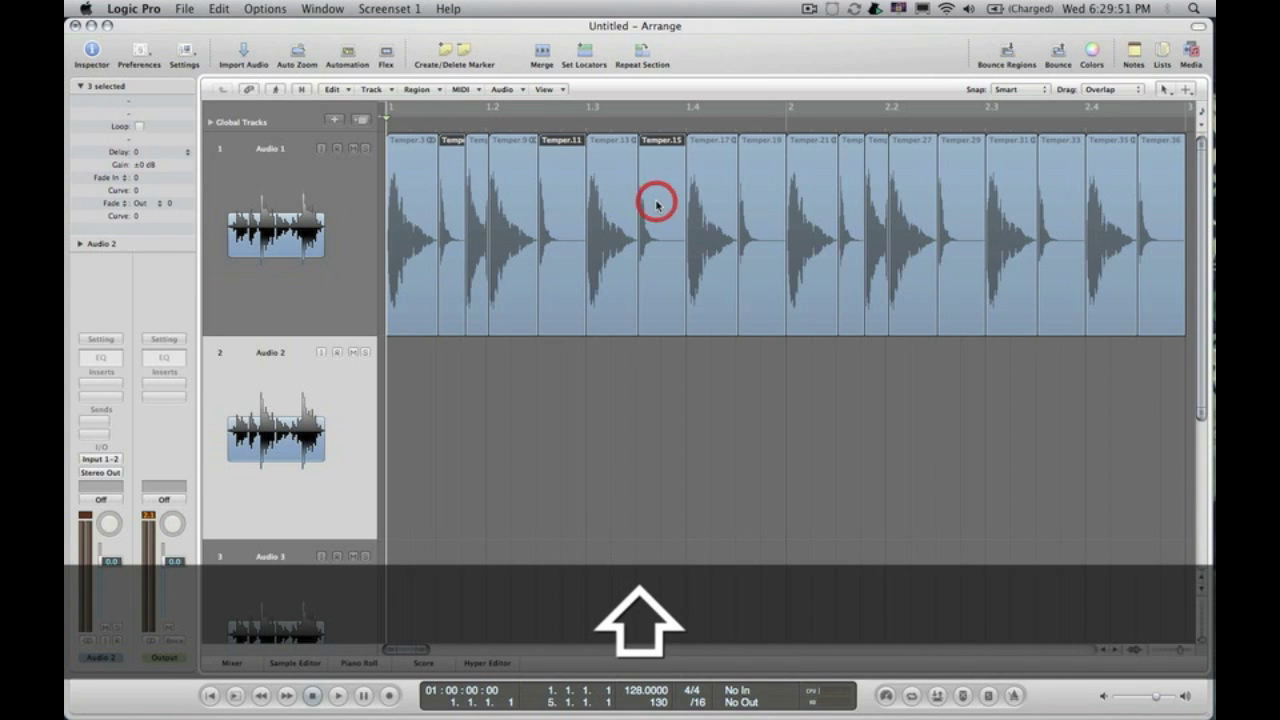
left_click(776, 197, "shift")
left_click(847, 197, "shift")
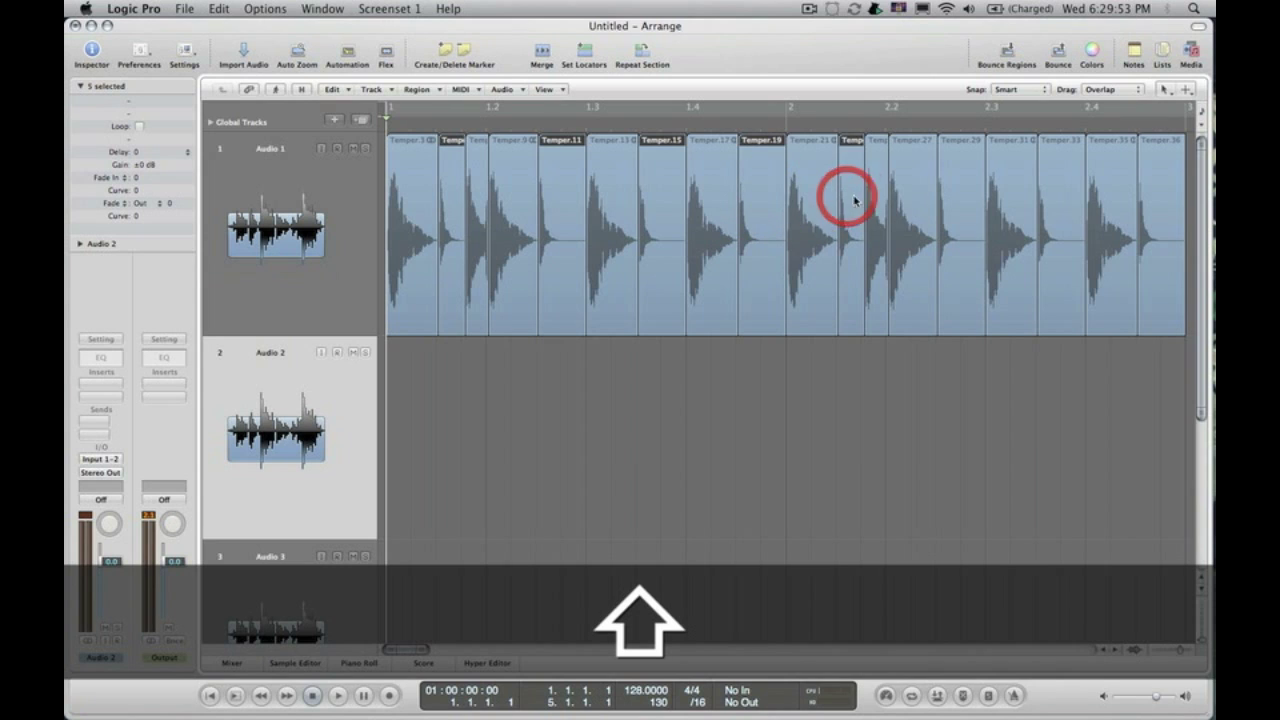
left_click(959, 197, "shift")
left_click(1060, 193, "shift")
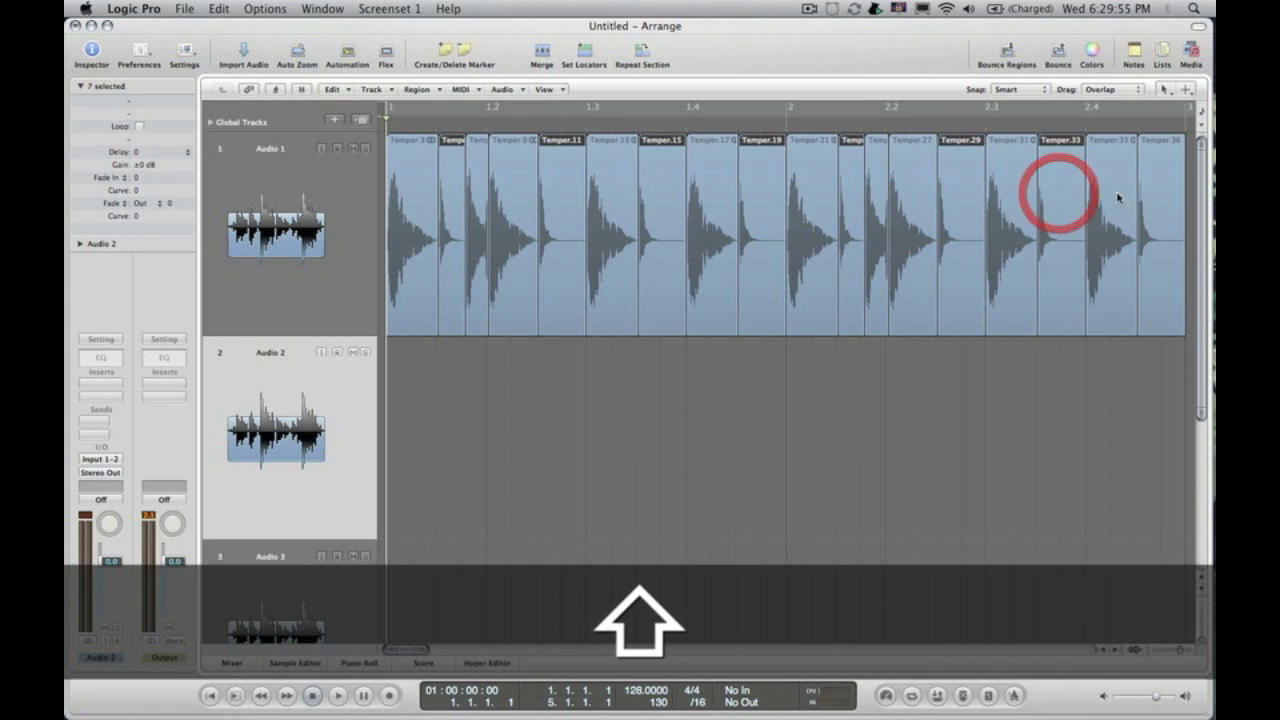
left_click(1158, 197, "shift")
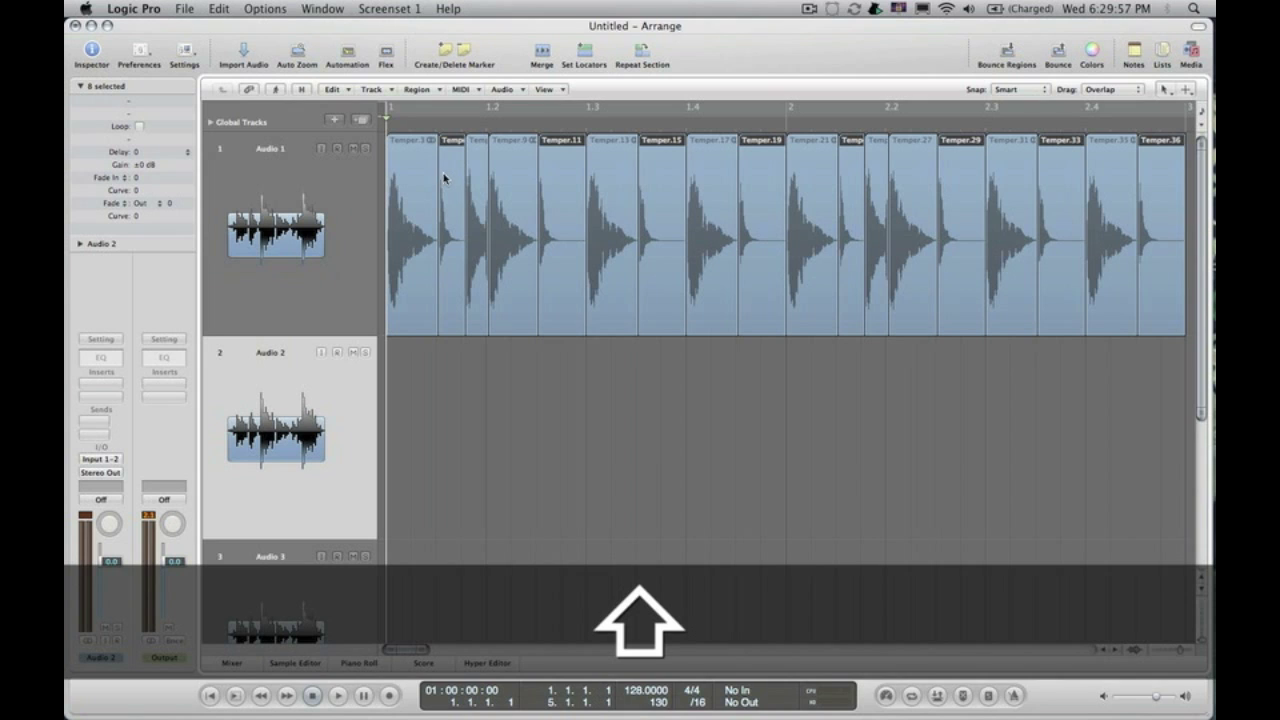
left_click_drag(445, 178, 443, 388)
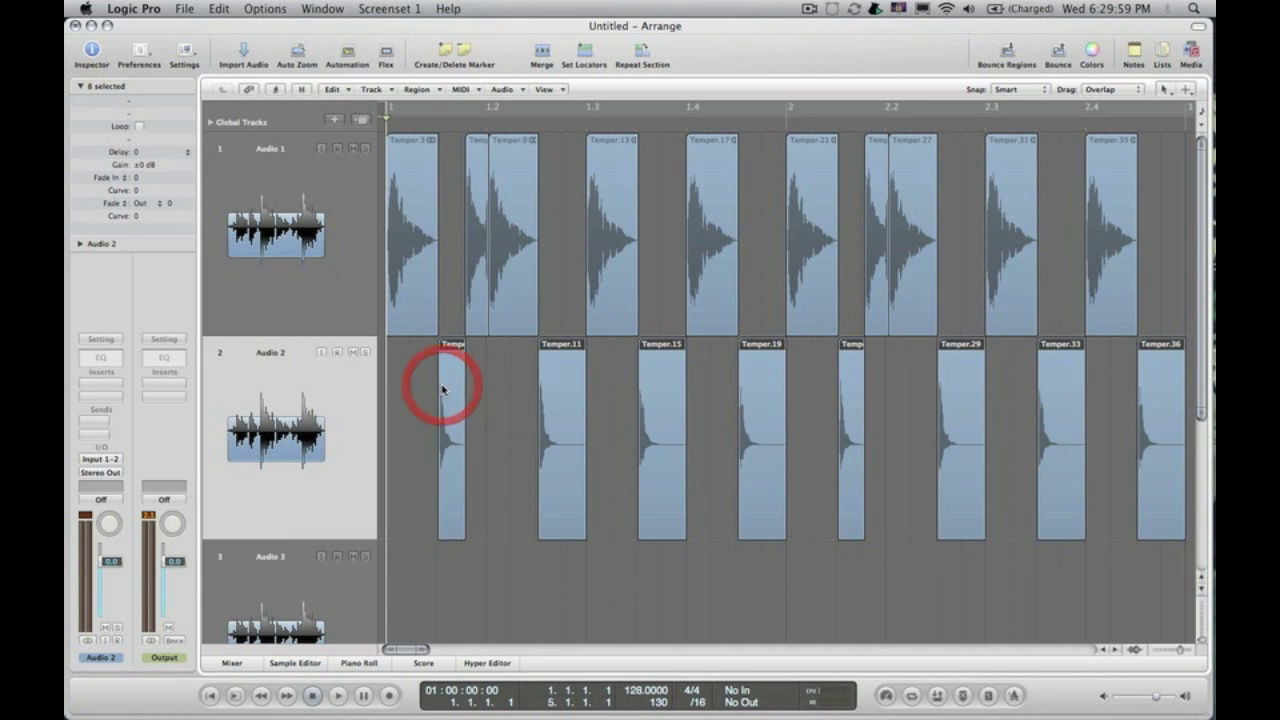
Step: Move the two slices just before beat 2 of each bar from Audio 1 to Audio 3, and play the separated loop from bar 1
left_click(473, 229)
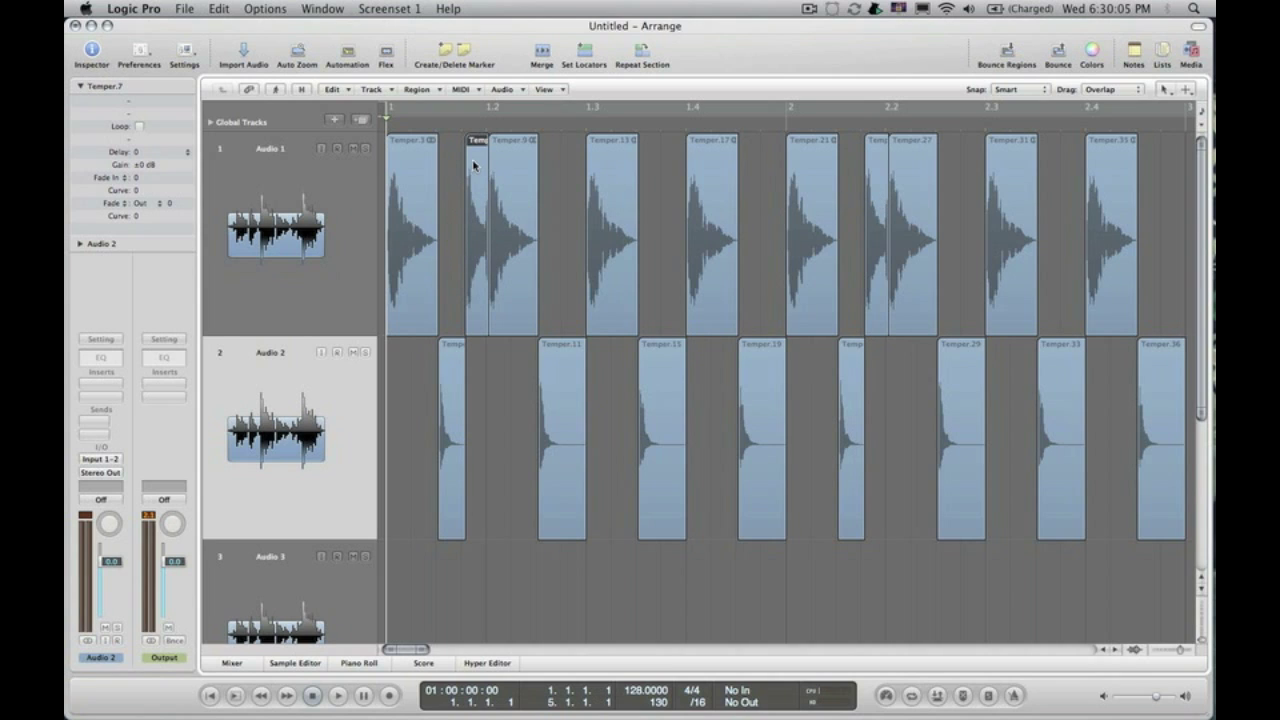
left_click(879, 171, "shift")
left_click_drag(879, 171, 866, 565)
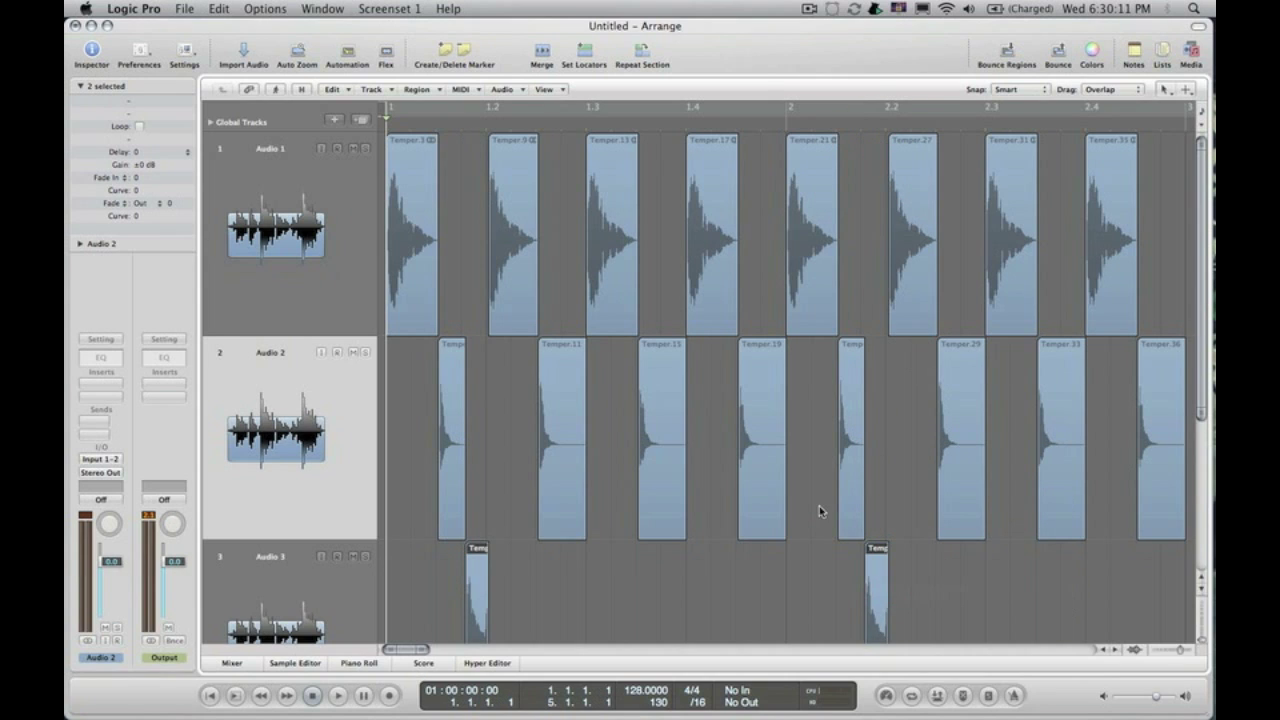
key("Return")
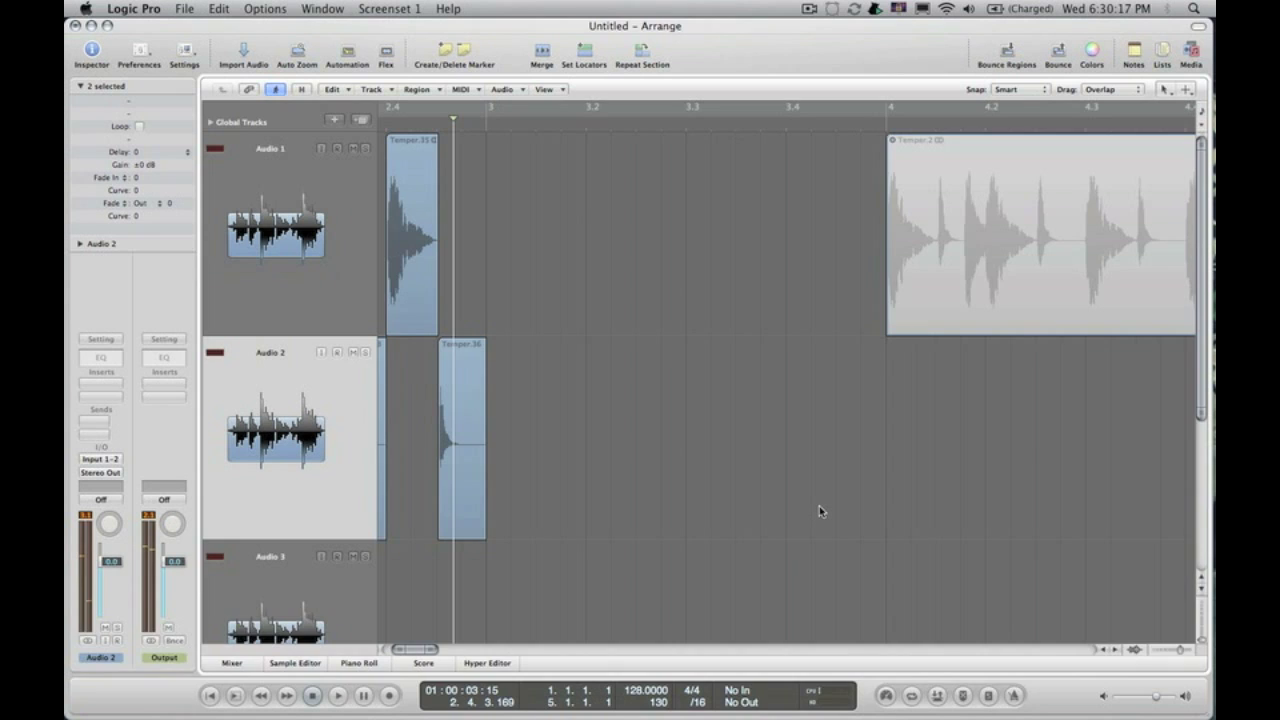
key("Return")
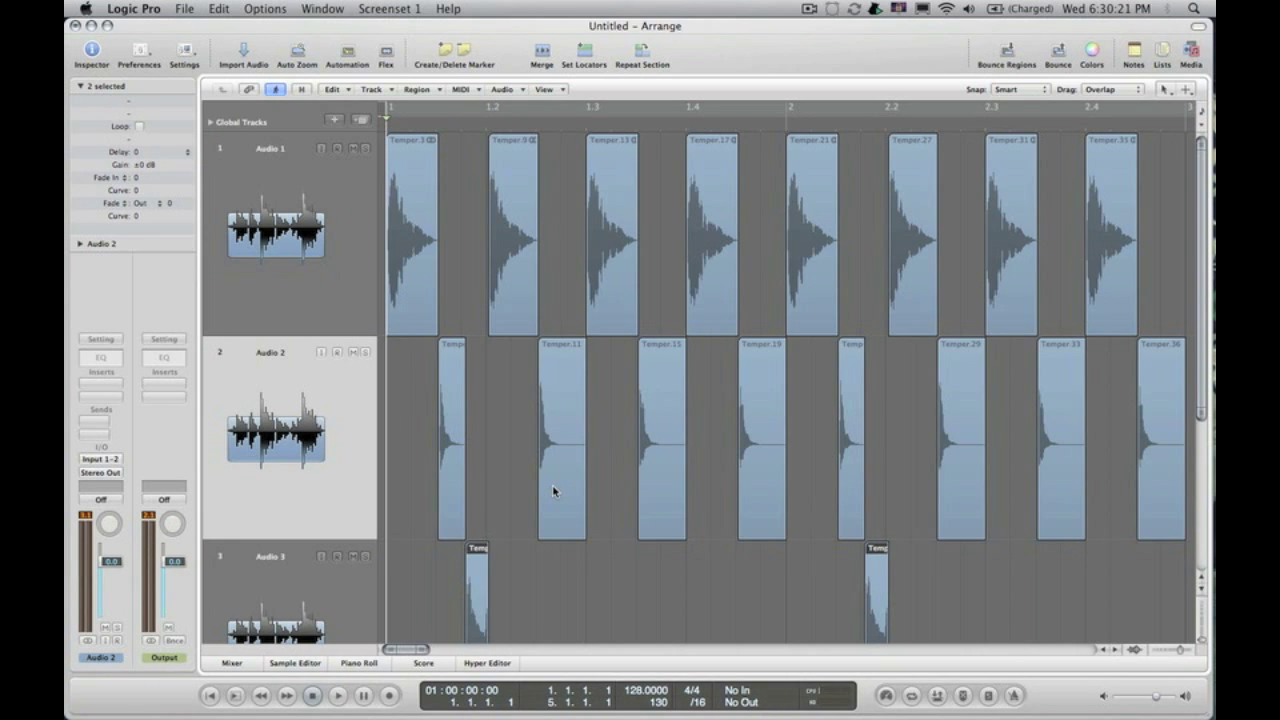
Step: Solo the Audio 1 track, play its slices from the start and return the playhead to bar 1
left_click(345, 252)
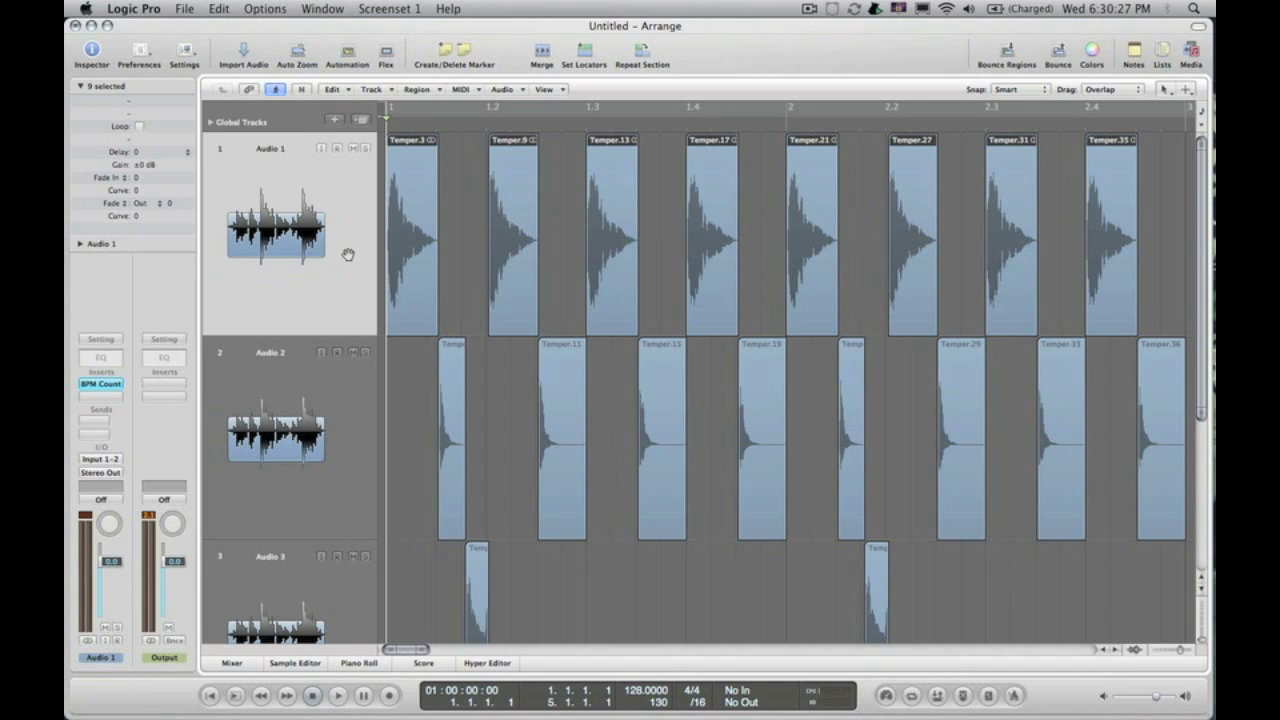
left_click(365, 149)
key("space")
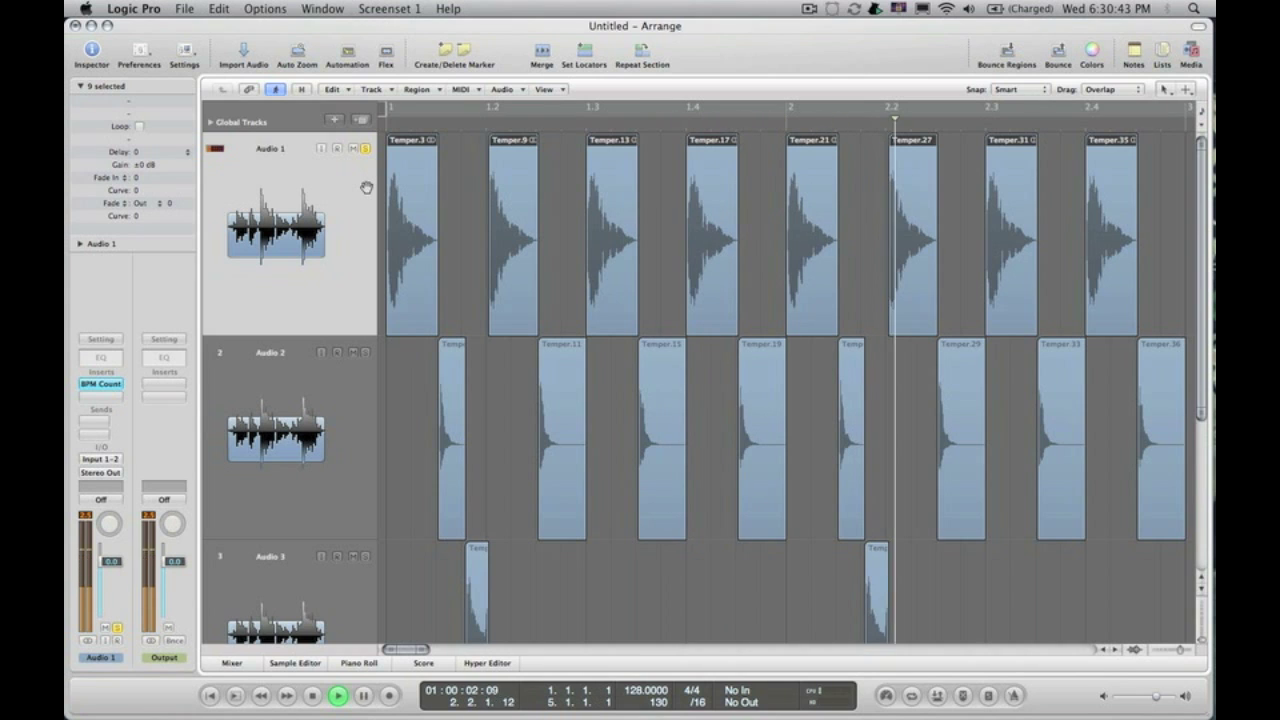
key("space")
key("Return")
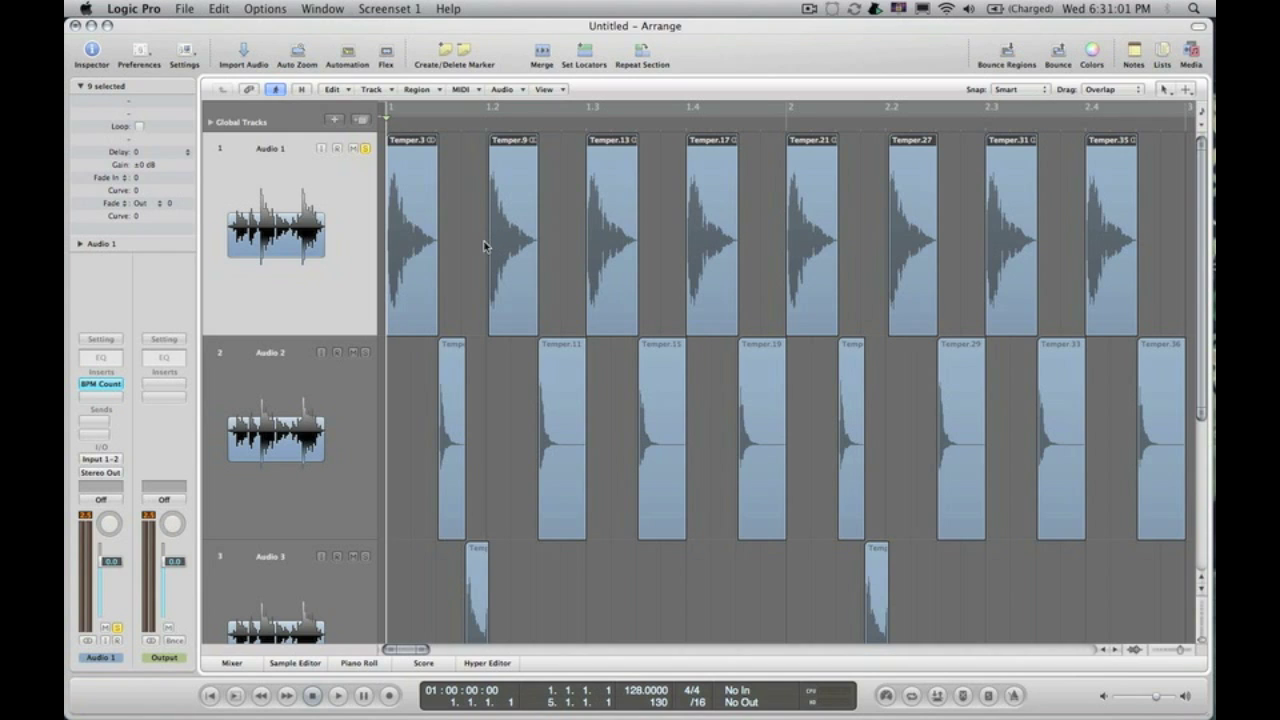
Step: Replace the Audio 1 slice at bar 1 beat 2 with a copy of the first slice
left_click(461, 202)
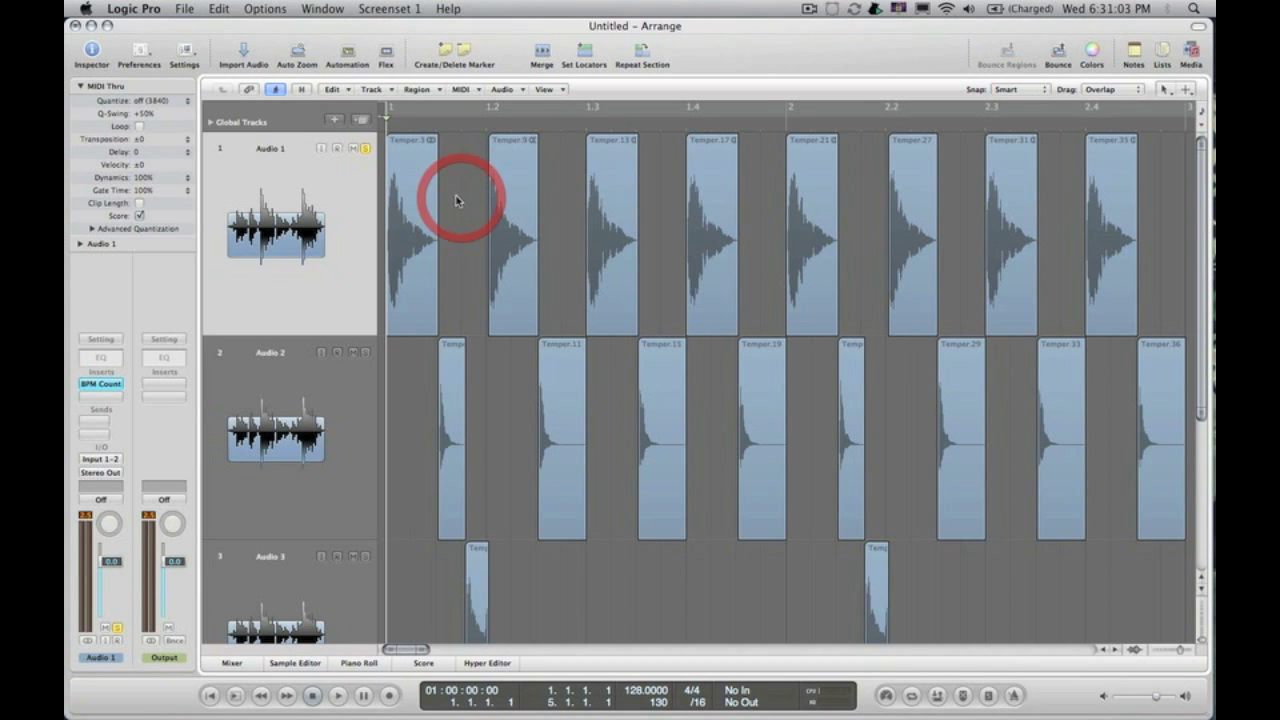
left_click(522, 165)
key("Delete")
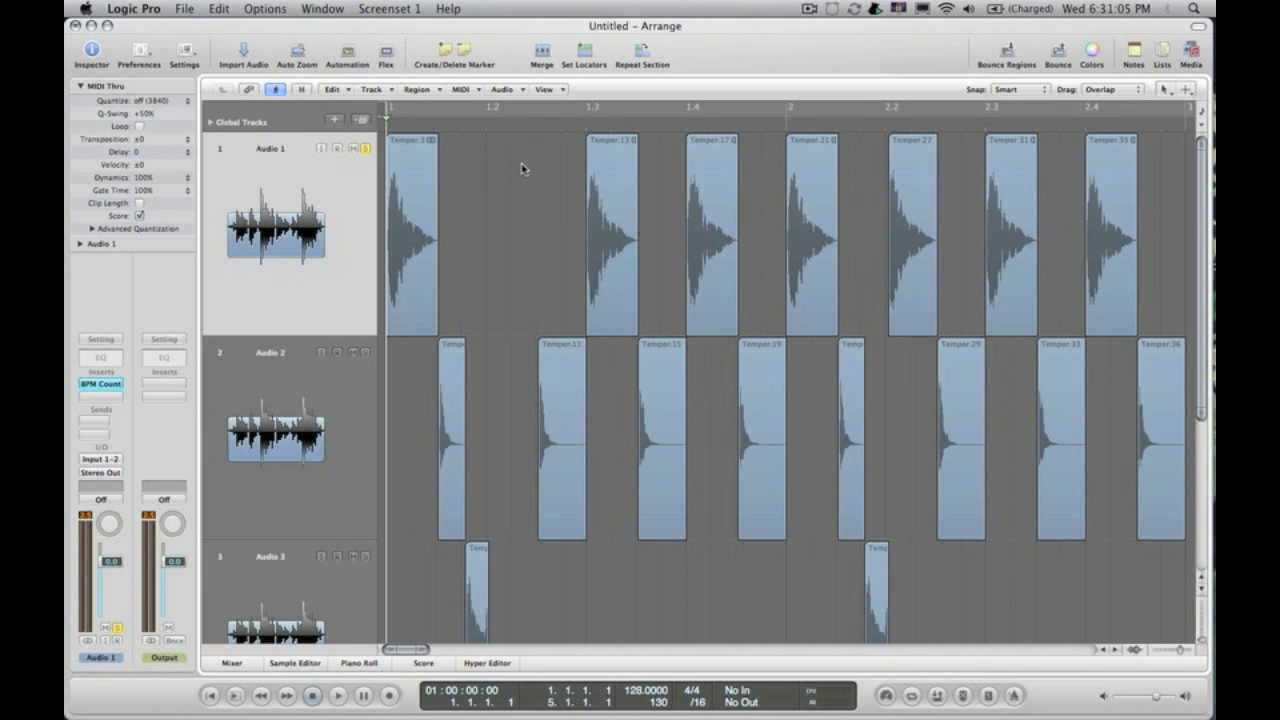
left_click(416, 157)
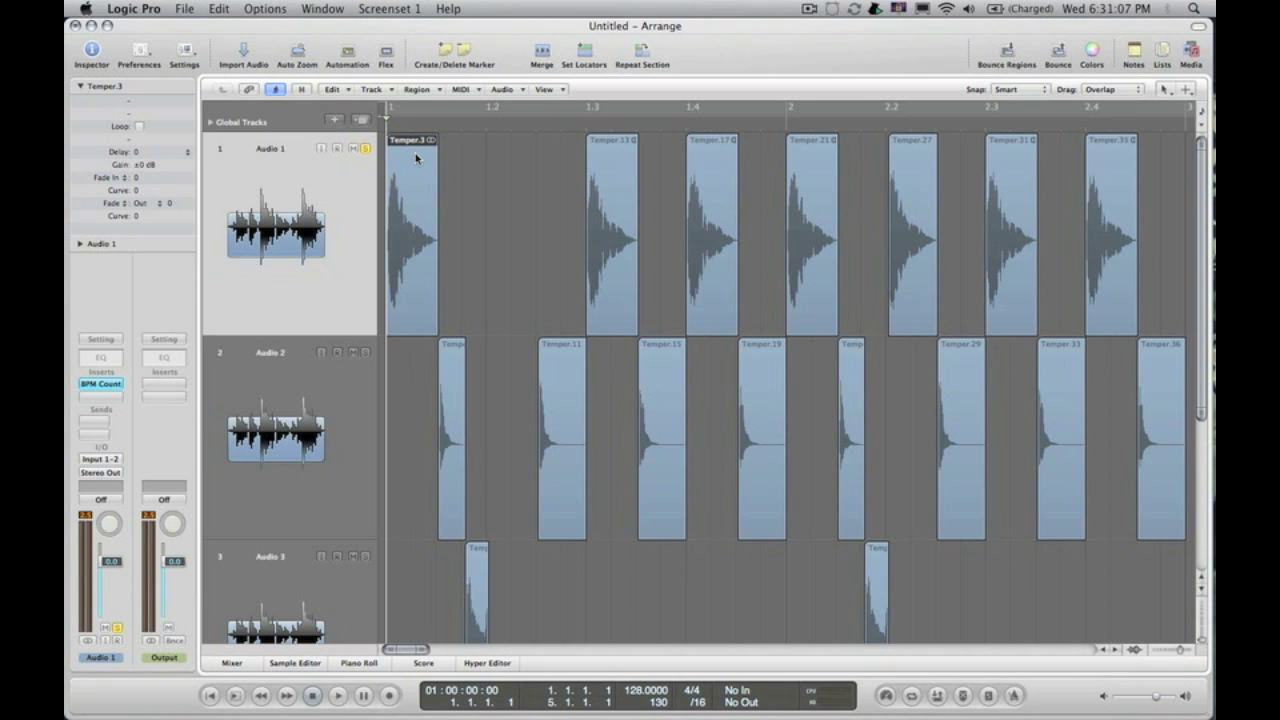
left_click_drag(418, 157, 513, 179)
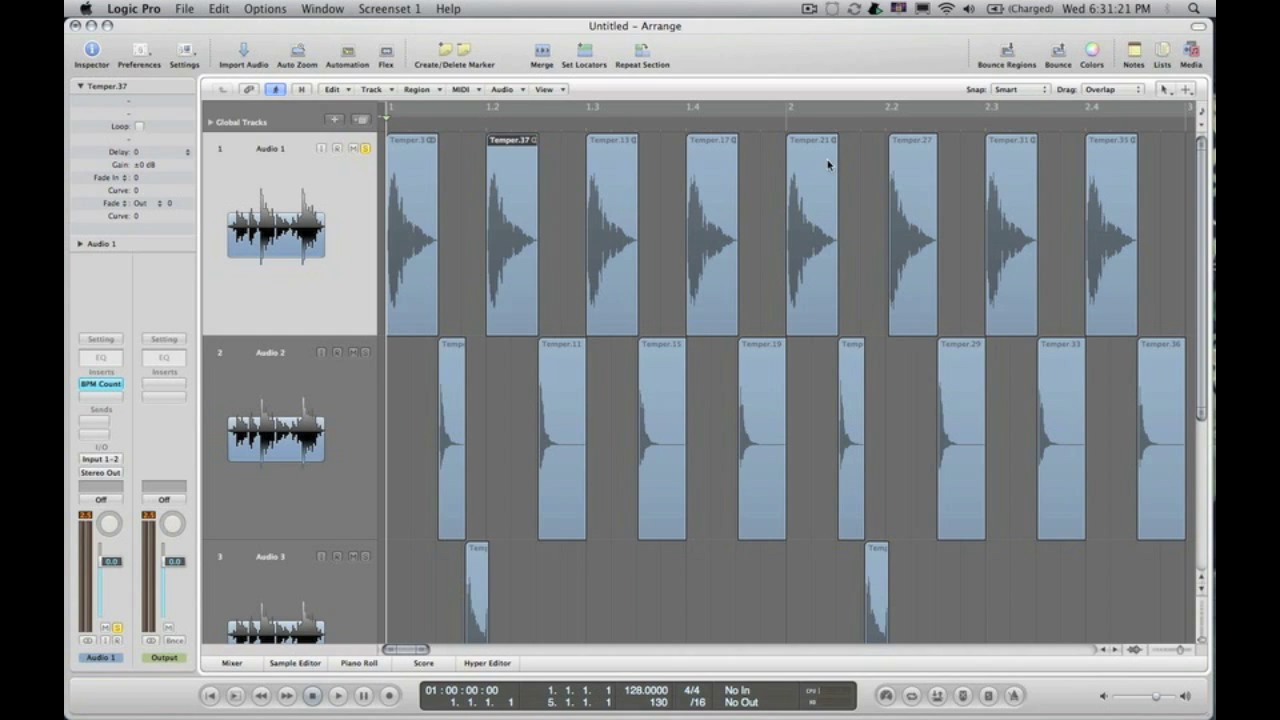
Step: Replace the Audio 1 slice at bar 2 beat 2 with a copy of the bar 2 downbeat slice, and play the soloed track from bar 1
left_click(904, 178)
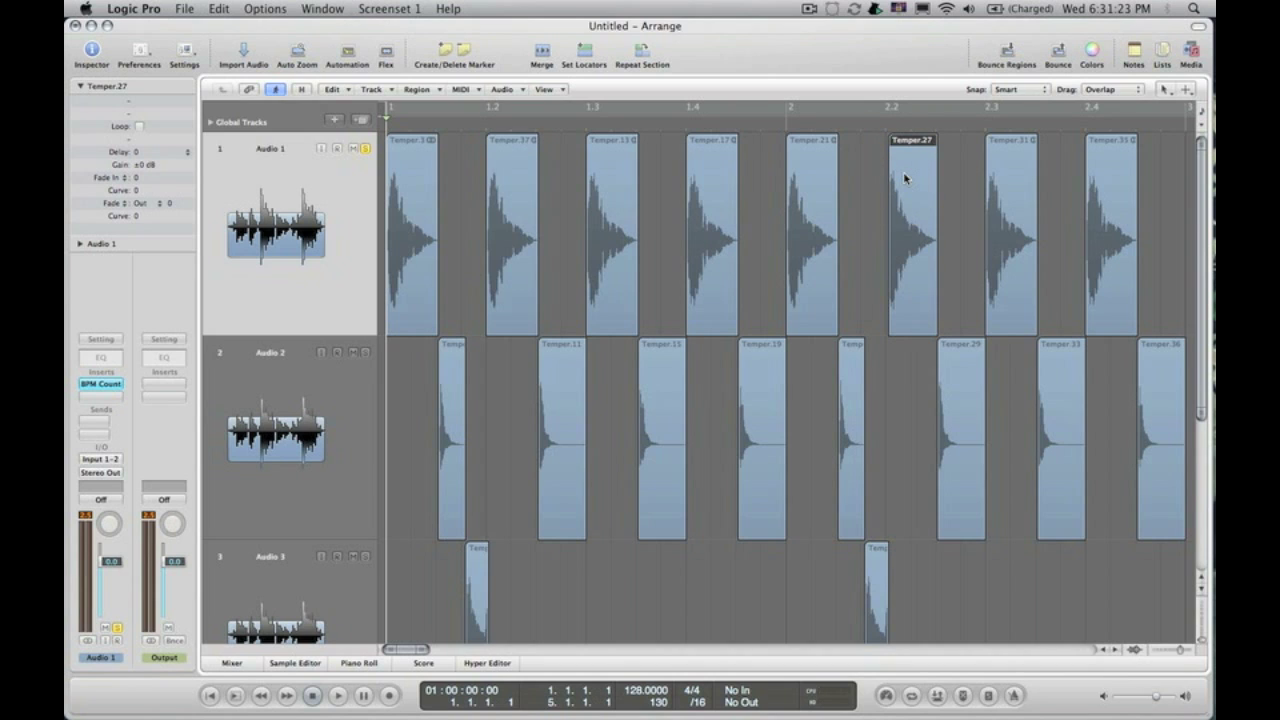
key("Delete")
left_click(812, 158)
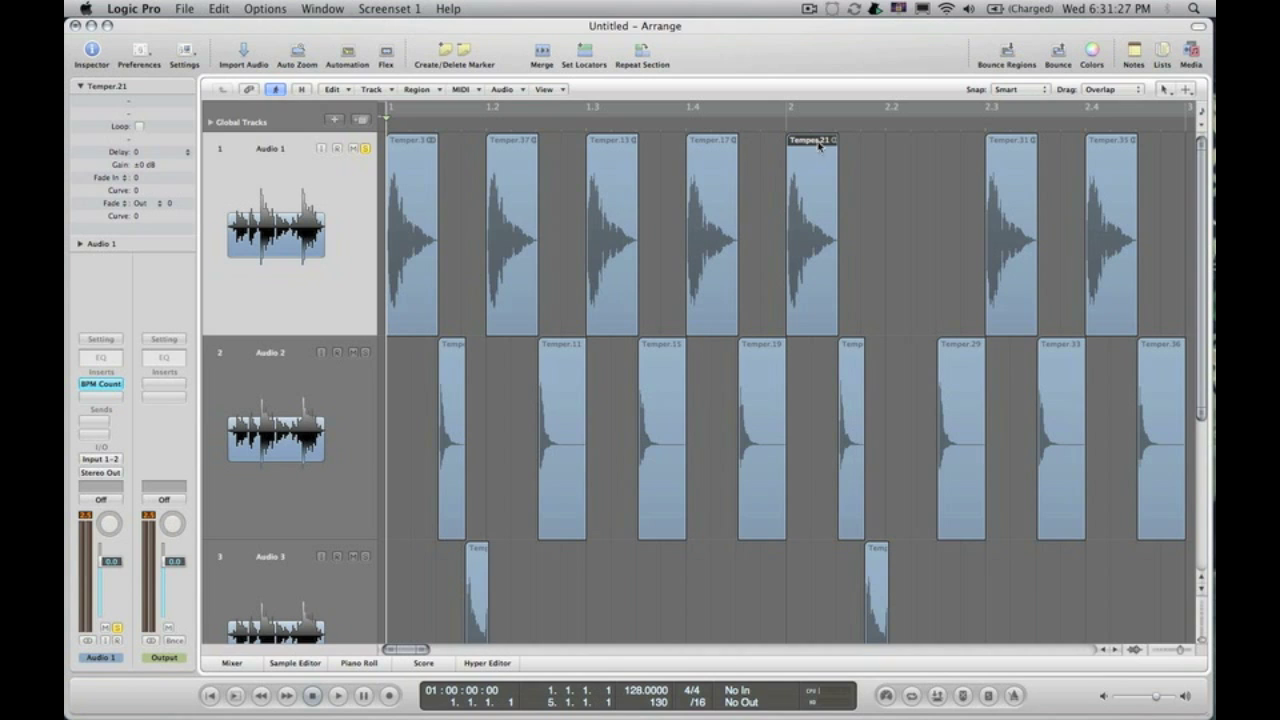
left_click(812, 158)
key("alt")
left_click_drag(812, 153, 812, 154)
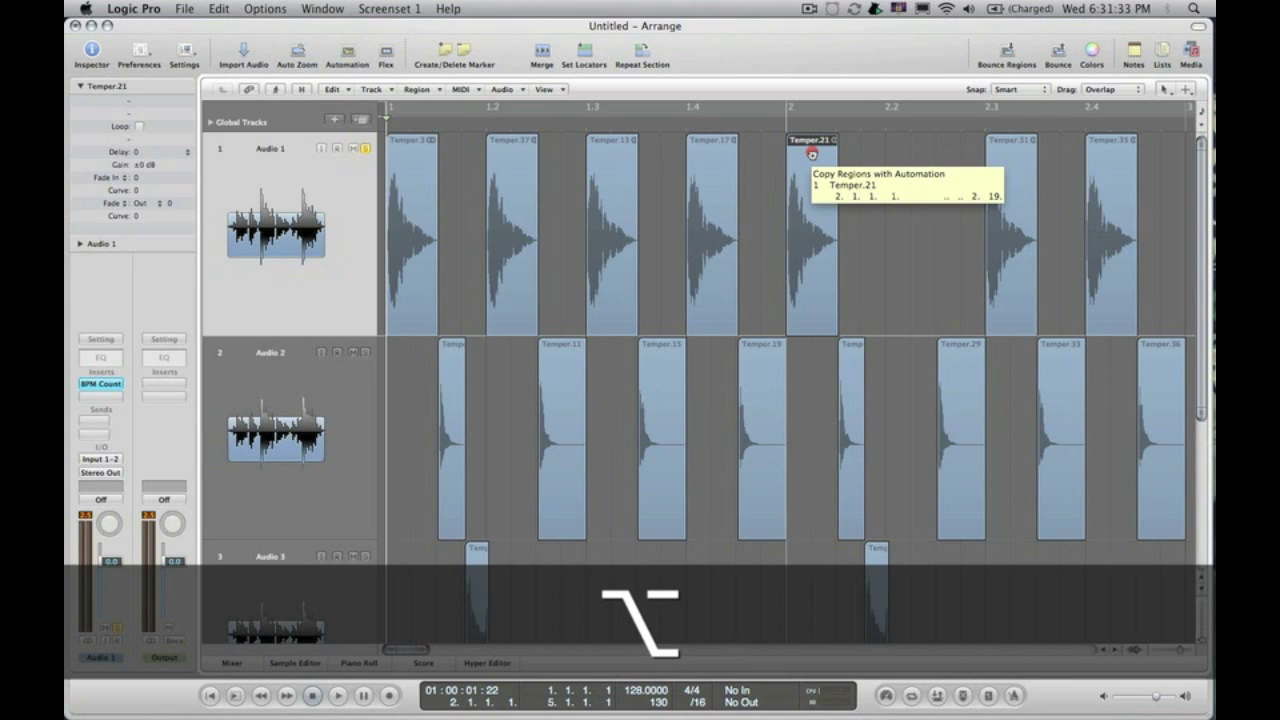
left_click_drag(812, 153, 893, 167)
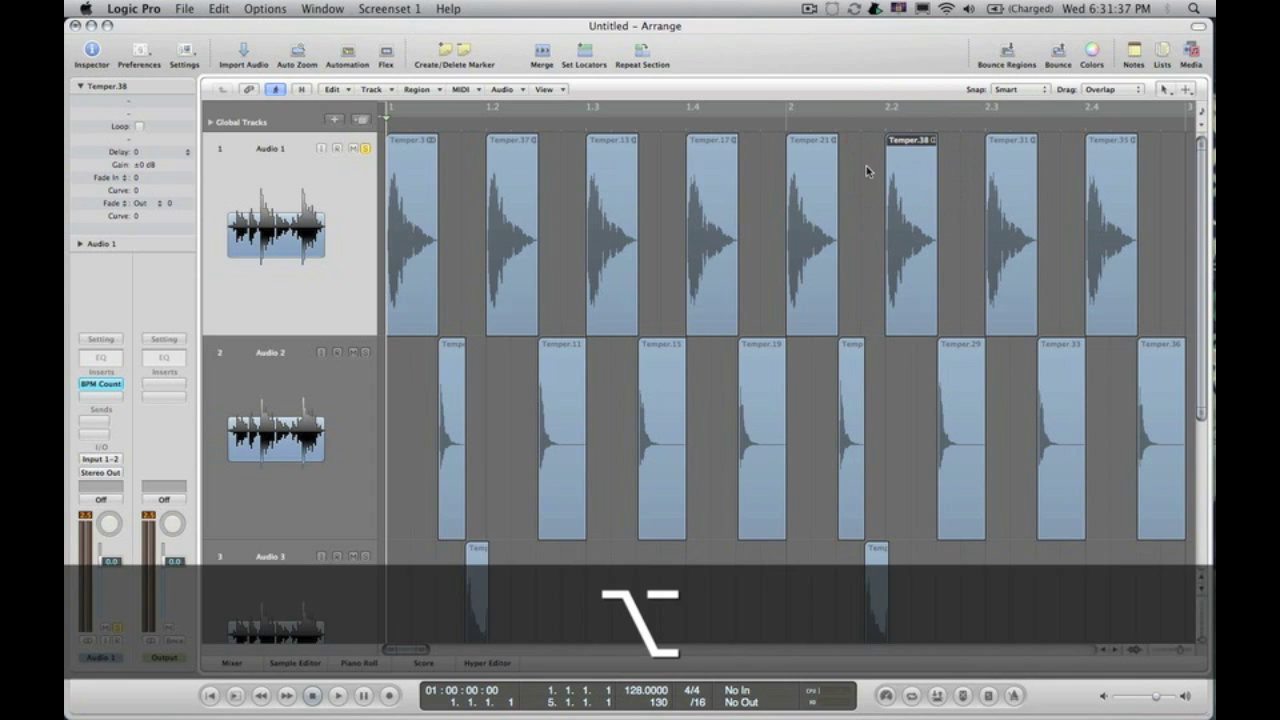
key("Return")
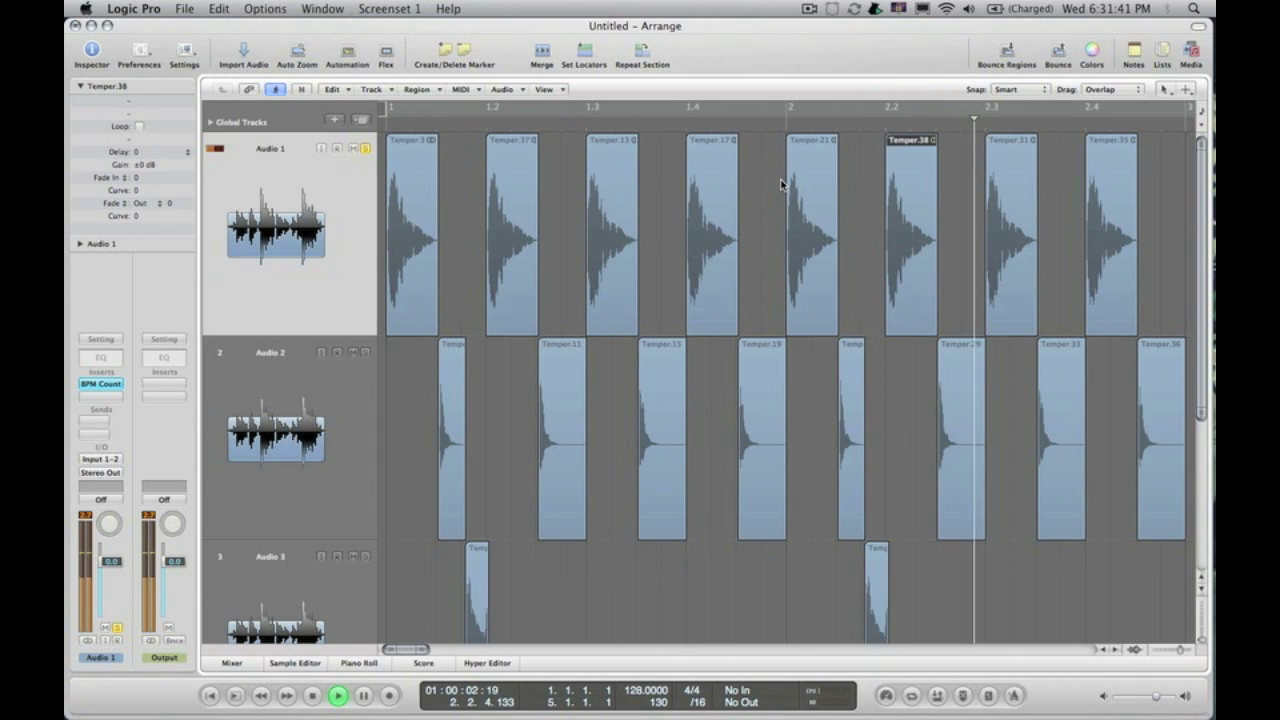
Step: Stop playback, return to bar 1, set the cycle range from bar 1 to bar 3 and switch cycling off
key("space")
key("Return")
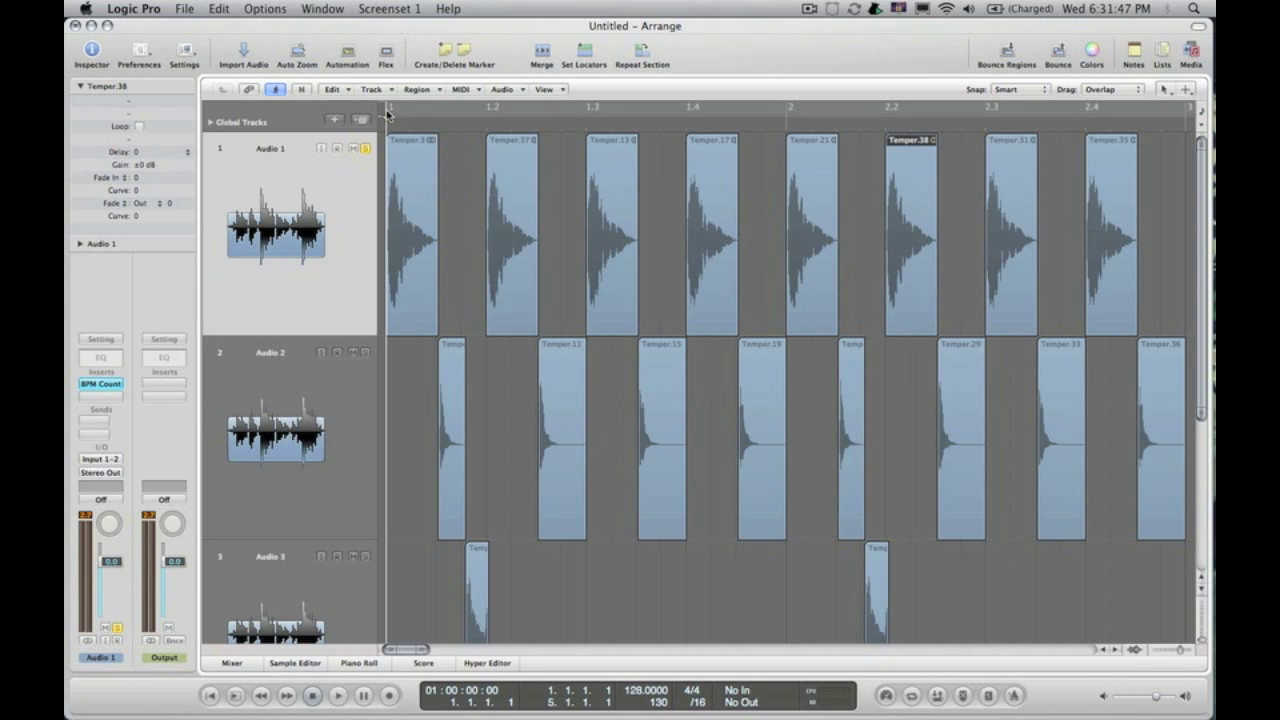
left_click_drag(390, 112, 389, 139)
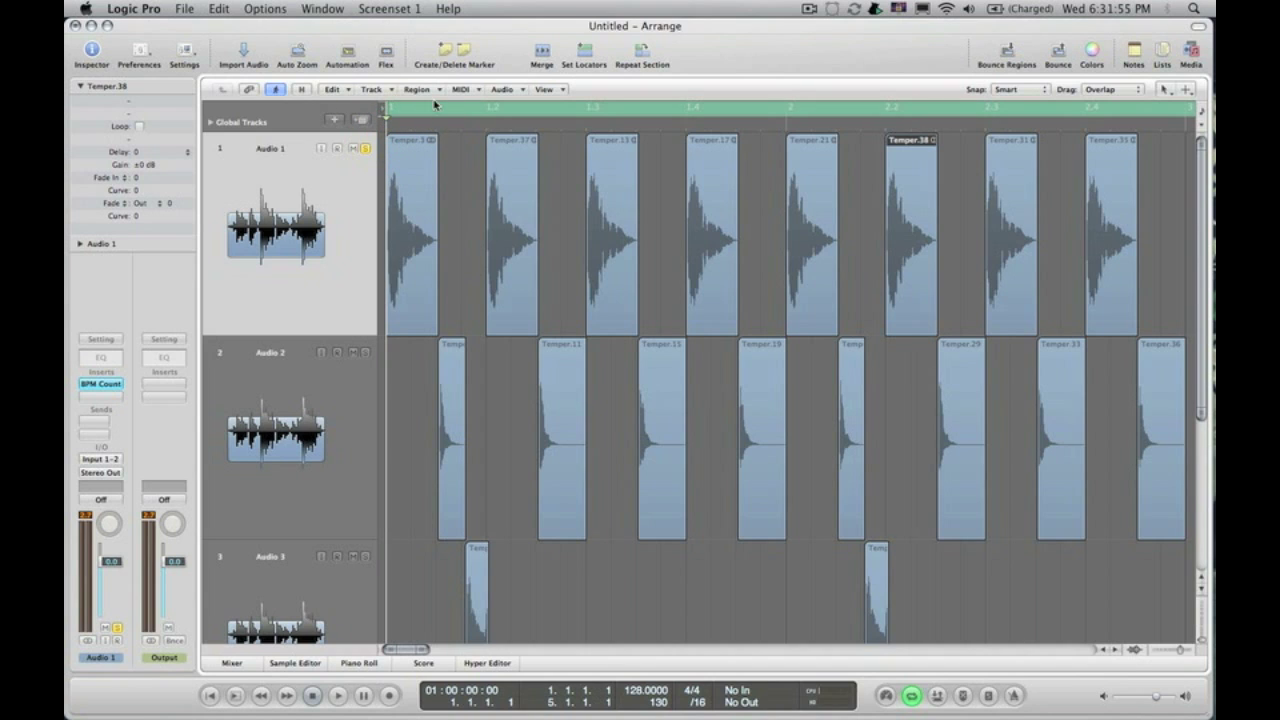
left_click(425, 107)
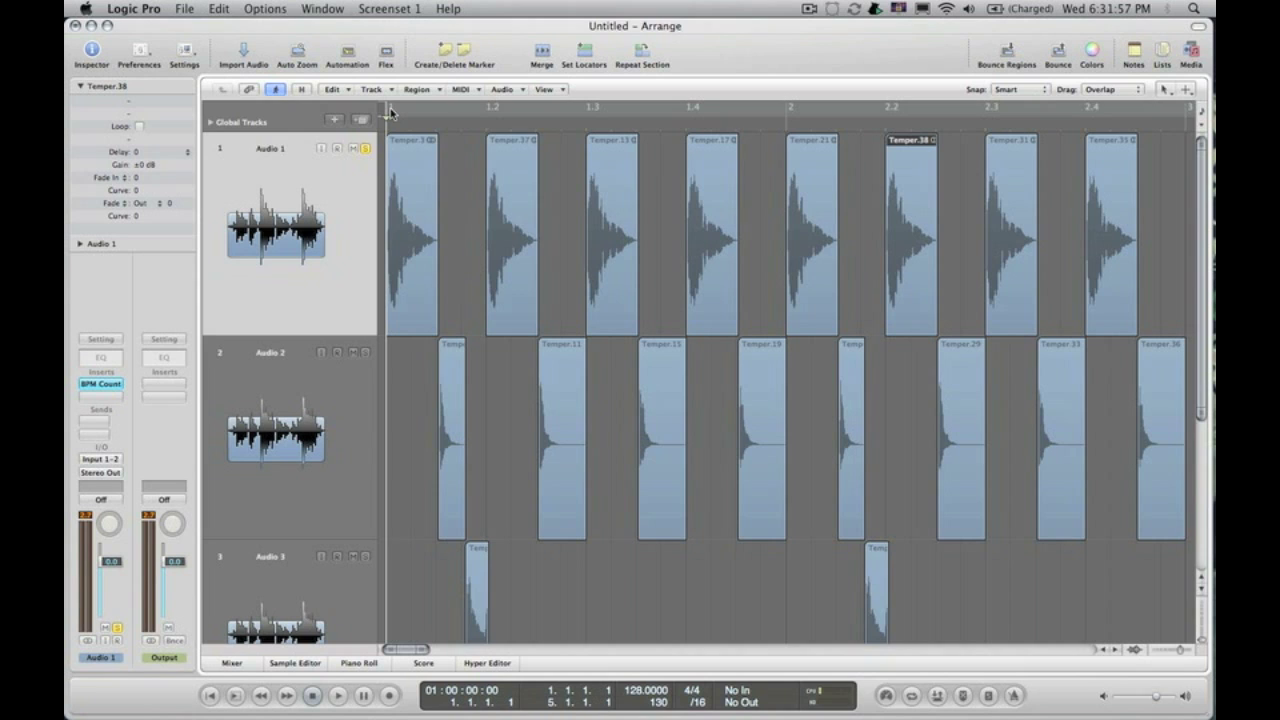
left_click_drag(390, 110, 1175, 160)
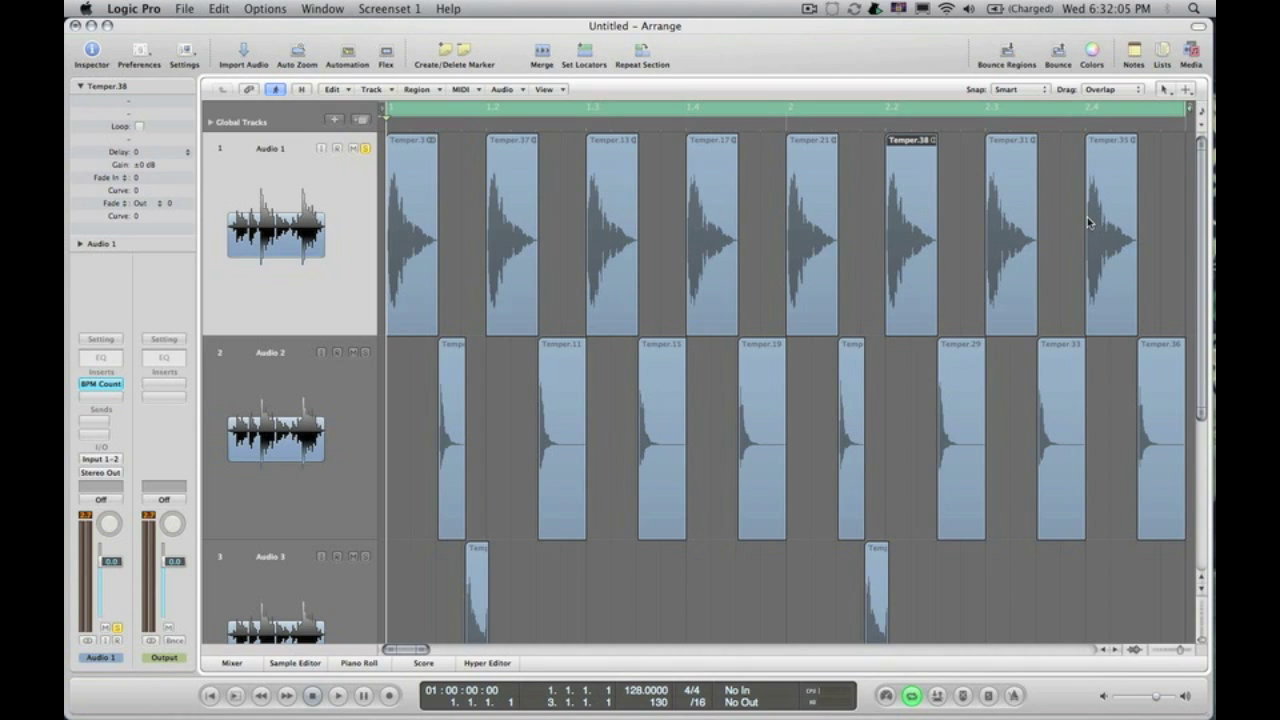
left_click(646, 113)
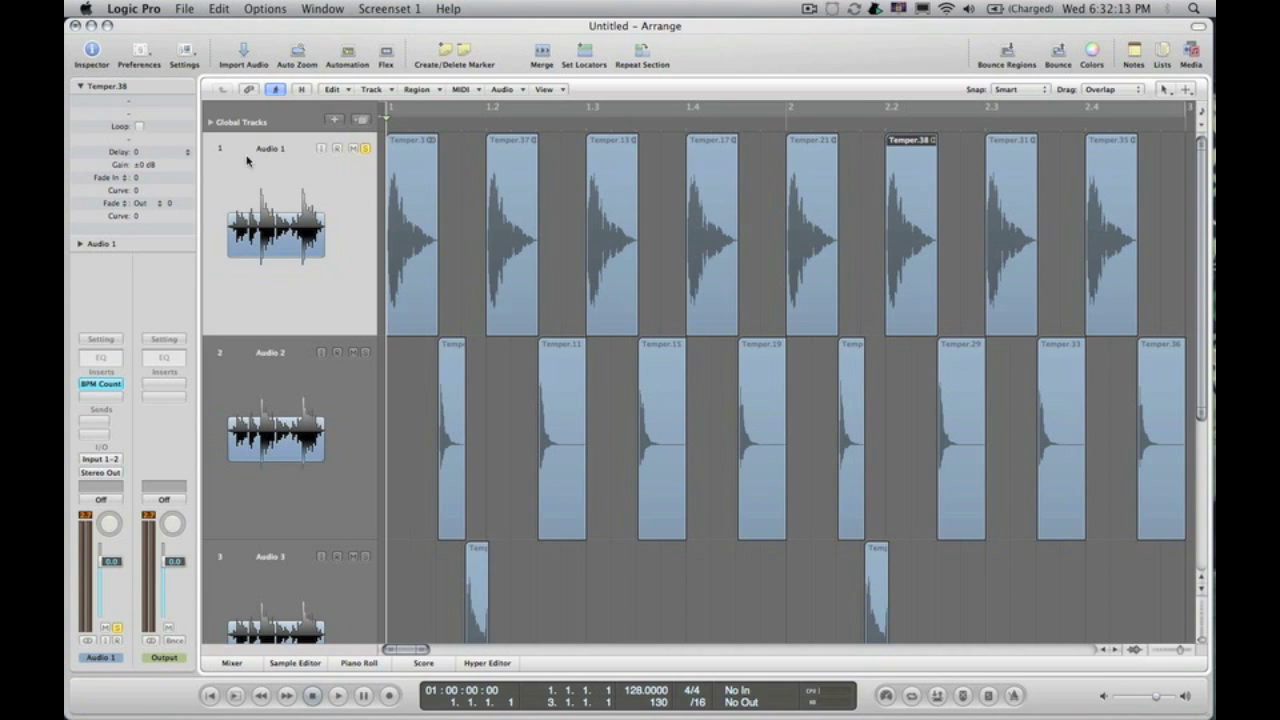
Step: Give all Audio 1 slices a fade-out of 20 and play the soloed track from bar 1
left_click(358, 183)
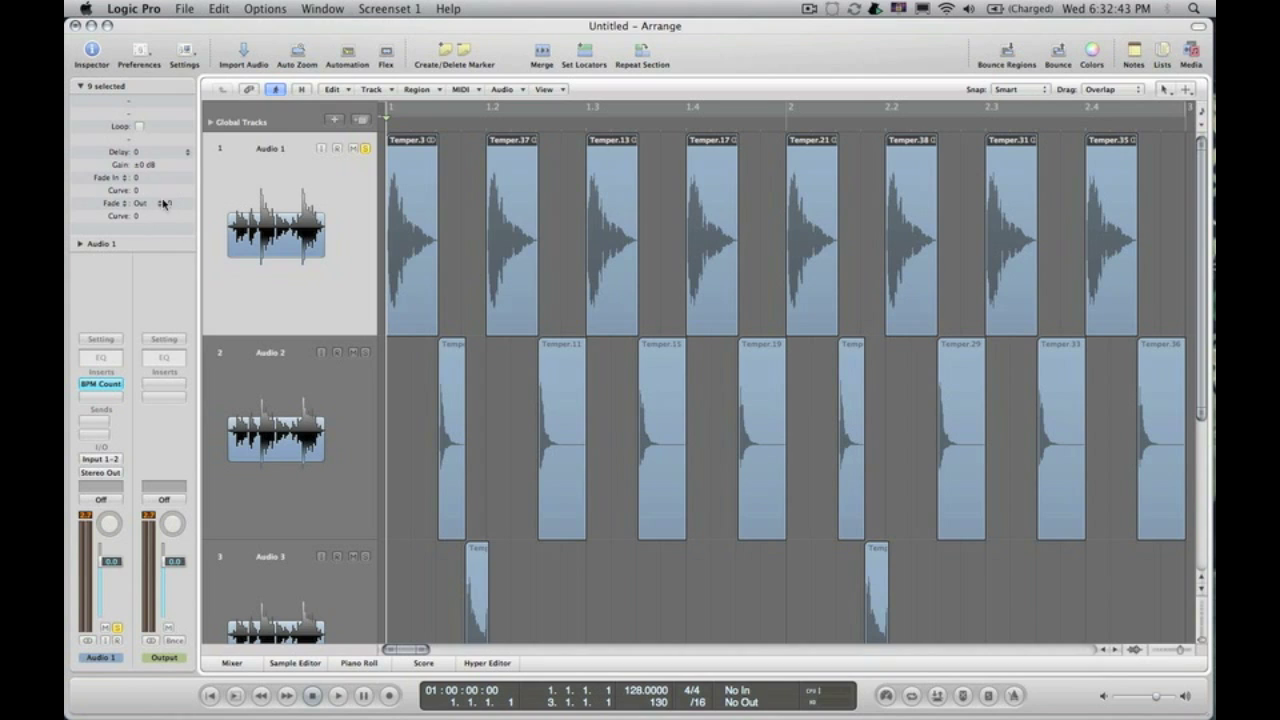
left_click_drag(171, 207, 171, 171)
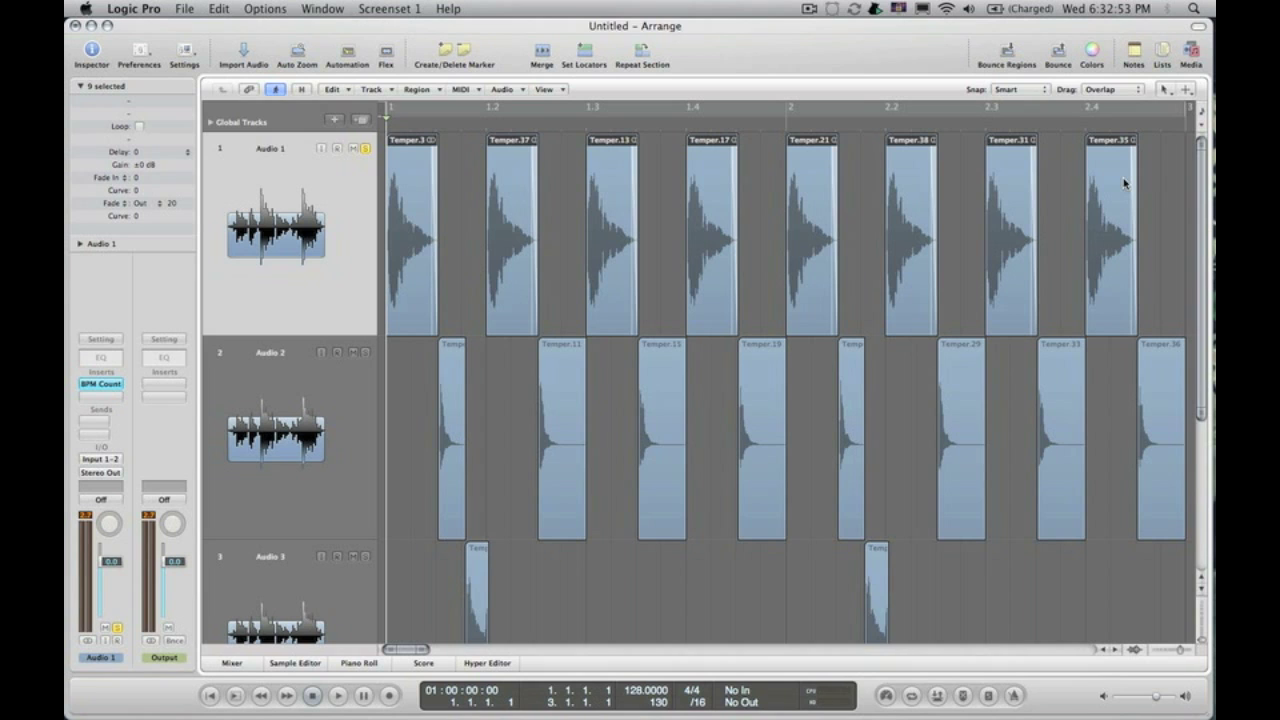
key("Return")
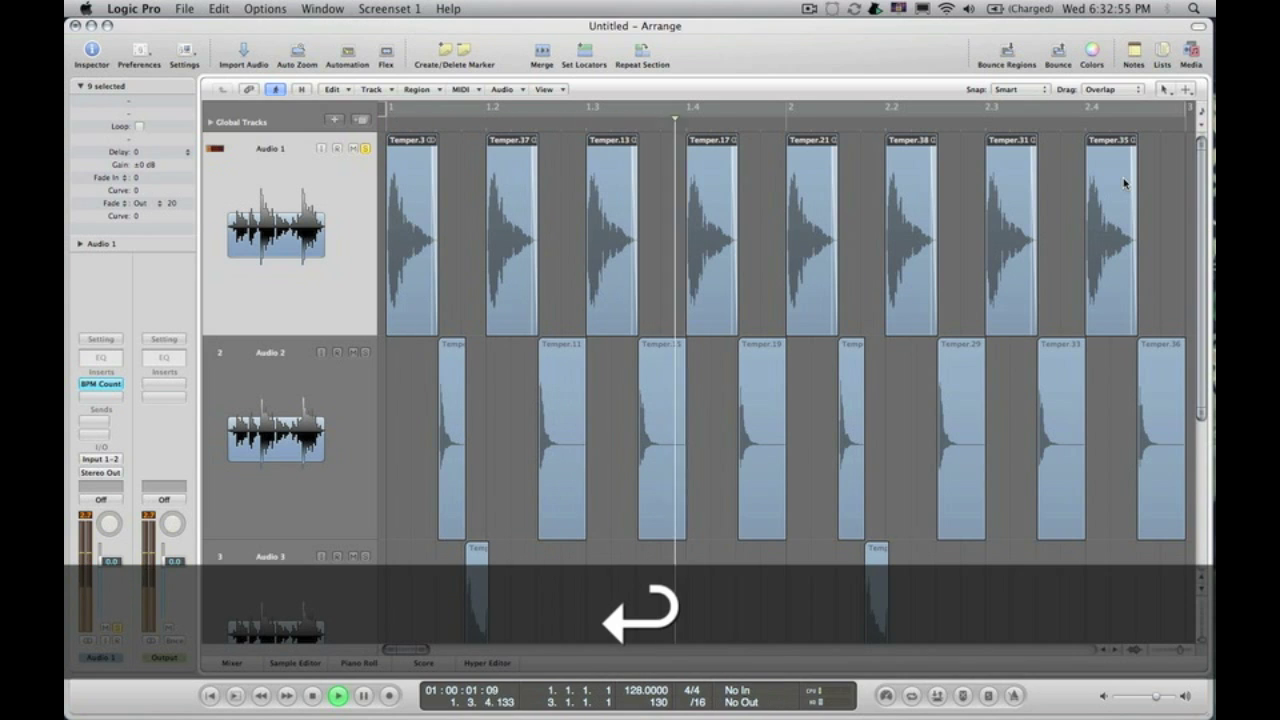
key("space")
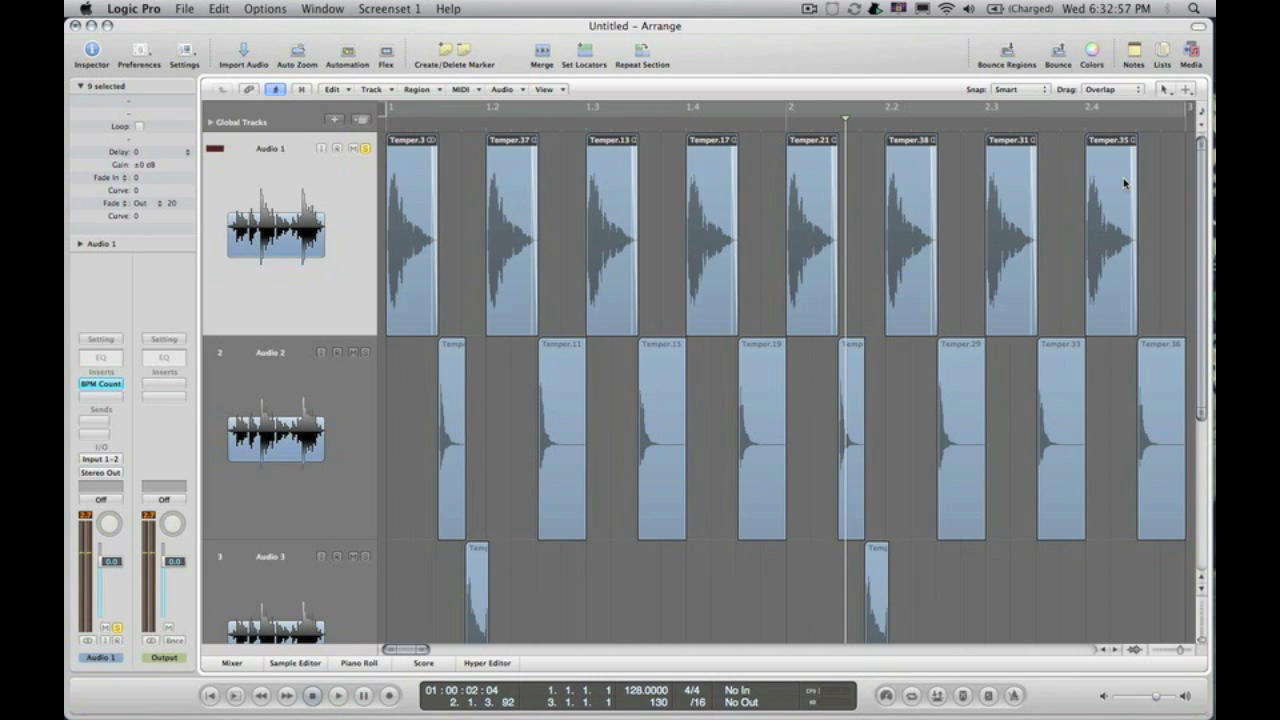
key("Return")
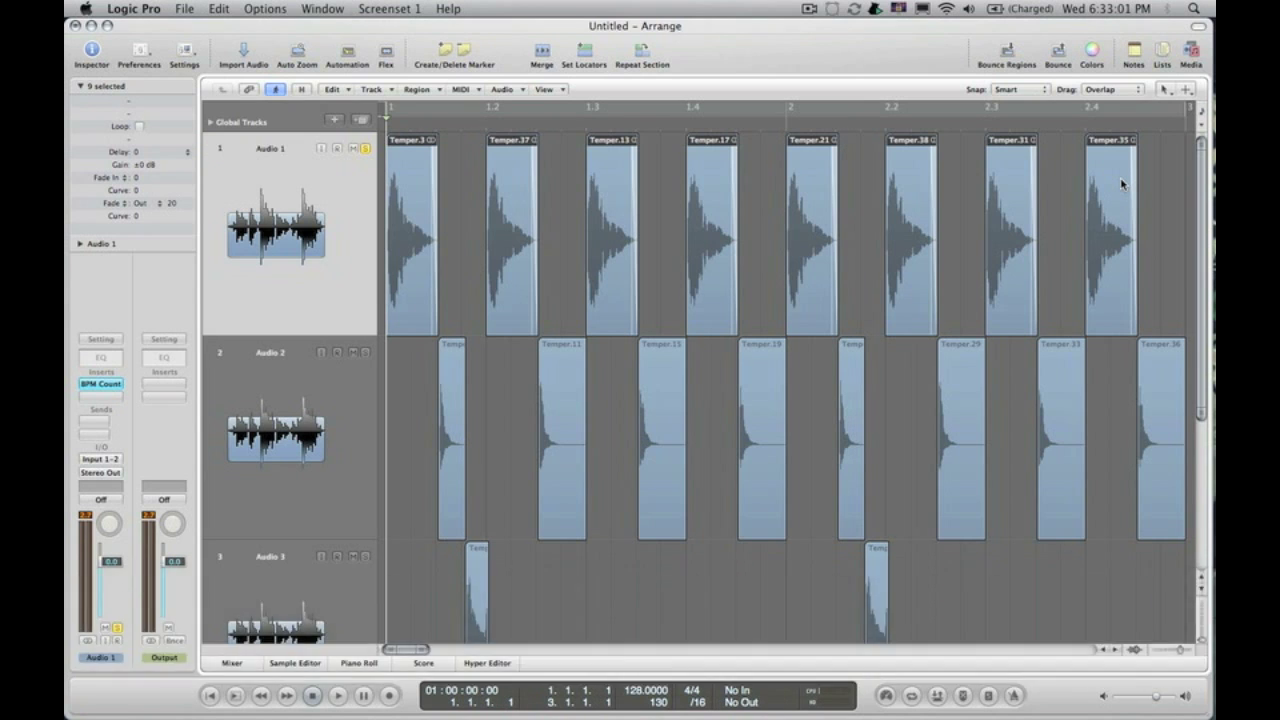
Step: Move the solo from Audio 1 to Audio 2 and give all Audio 2 slices a fade-out of 20
key("Down")
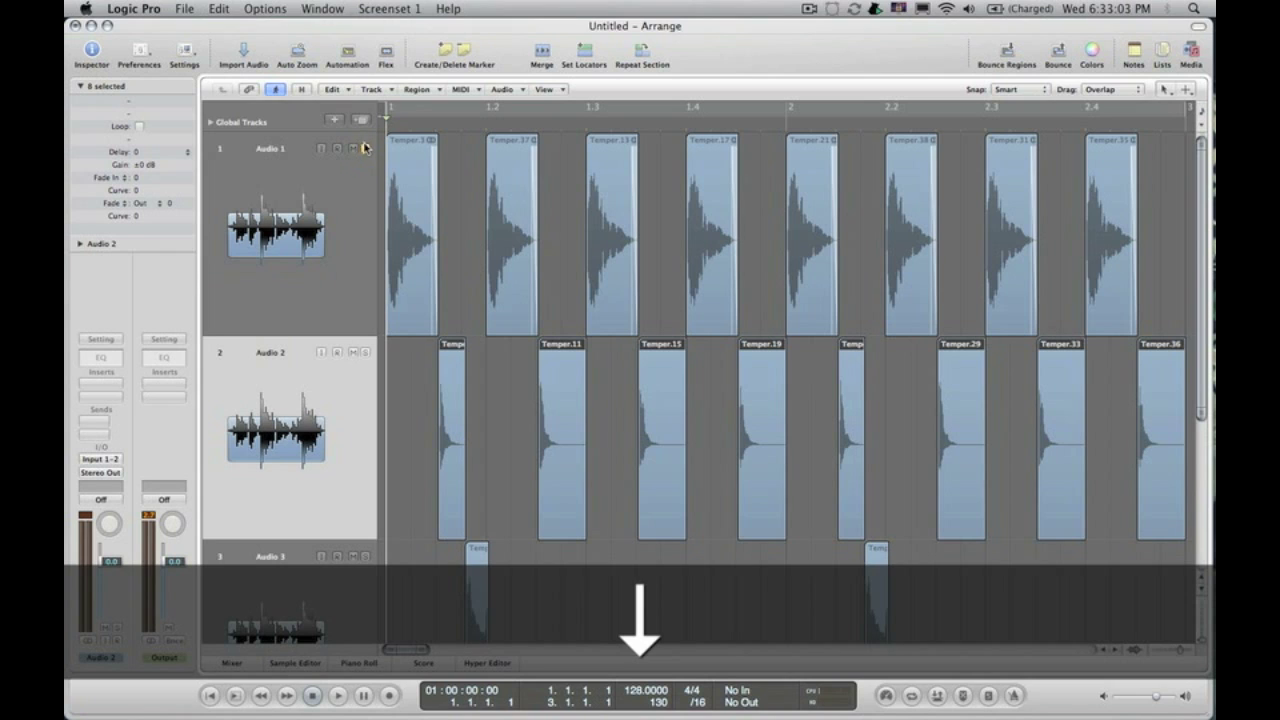
left_click(366, 149)
left_click(366, 352)
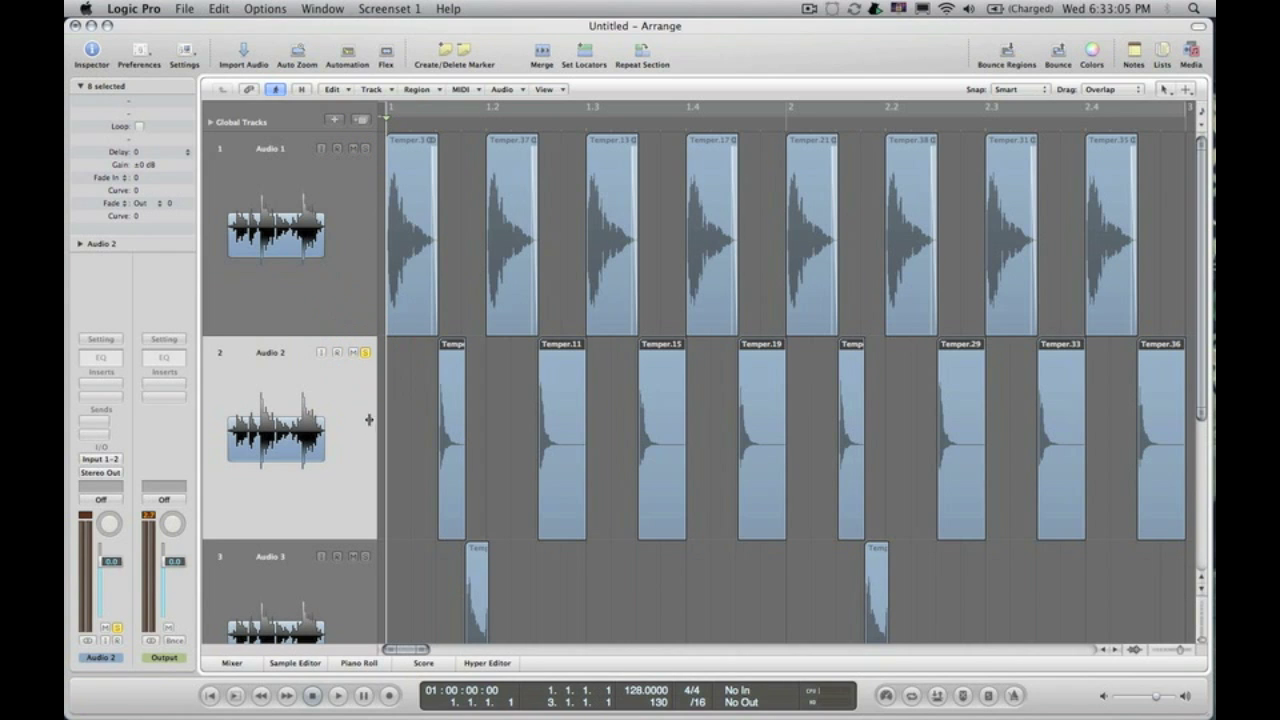
left_click_drag(171, 203, 168, 175)
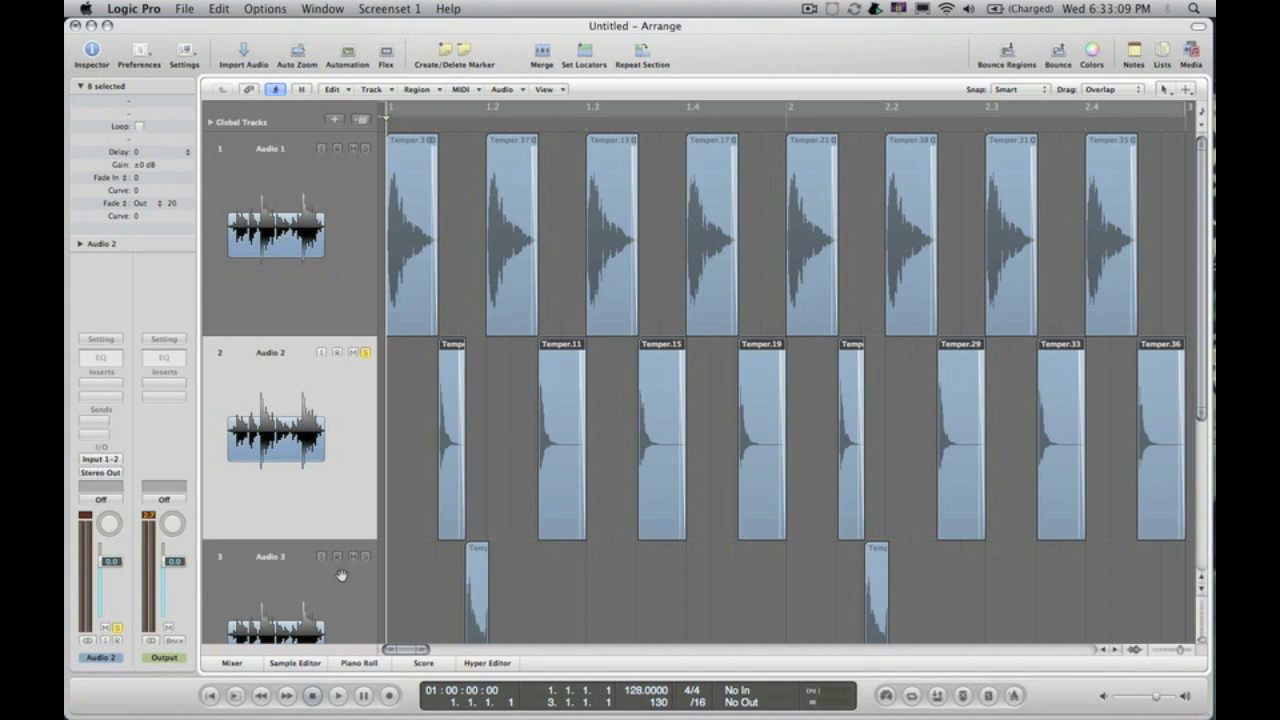
Step: Unsolo Audio 2, give both Audio 3 slices a fade-out of 20 and play the full loop from bar 1
key("Down")
left_click(366, 242)
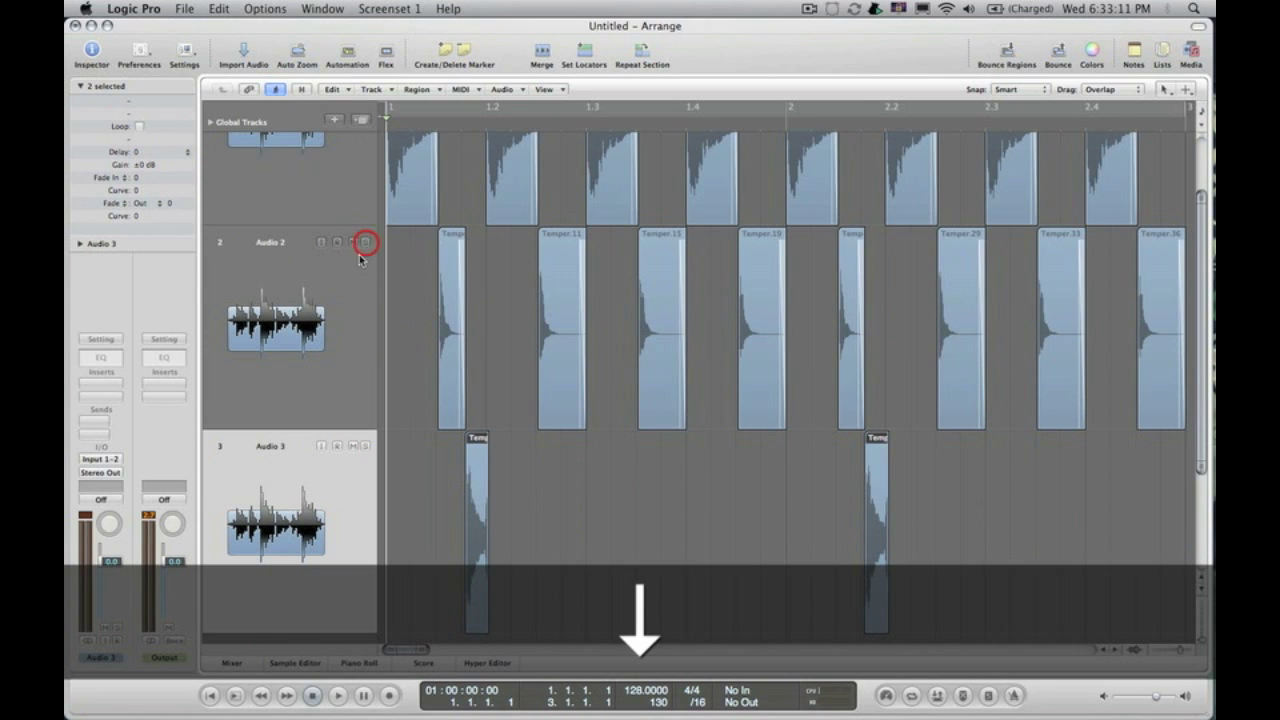
left_click(345, 503)
left_click_drag(170, 204, 166, 169)
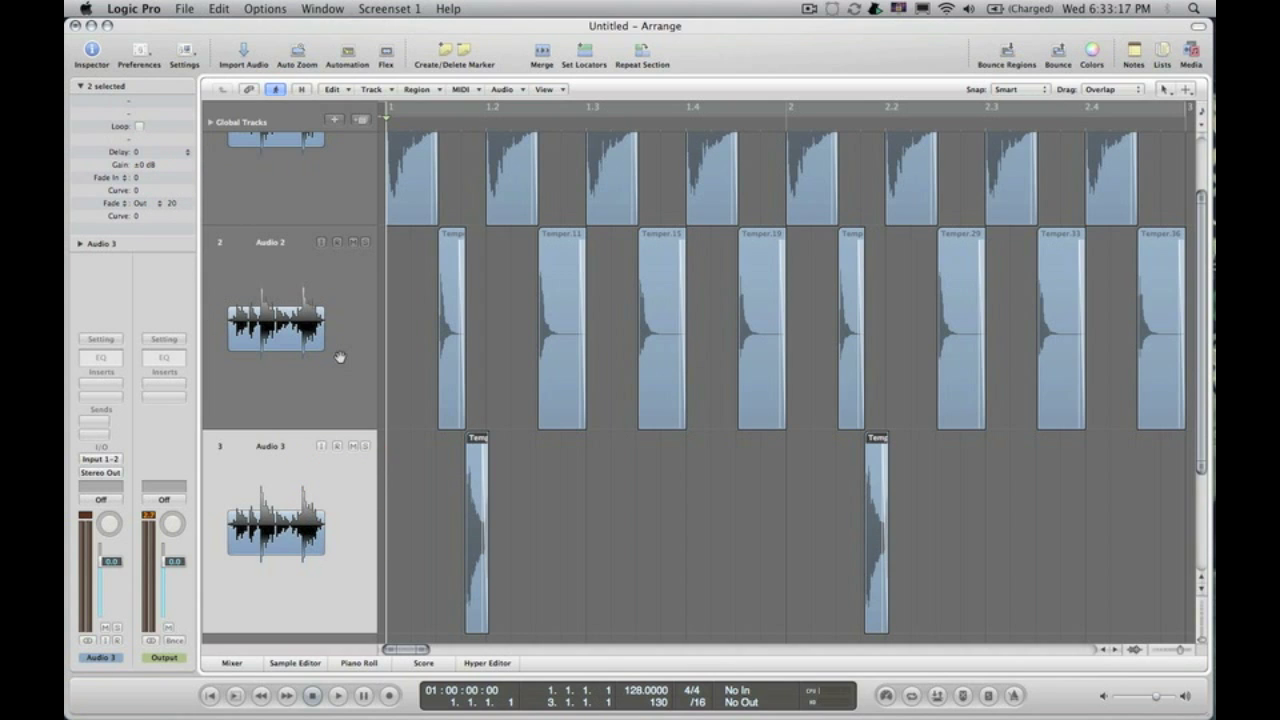
key("Return")
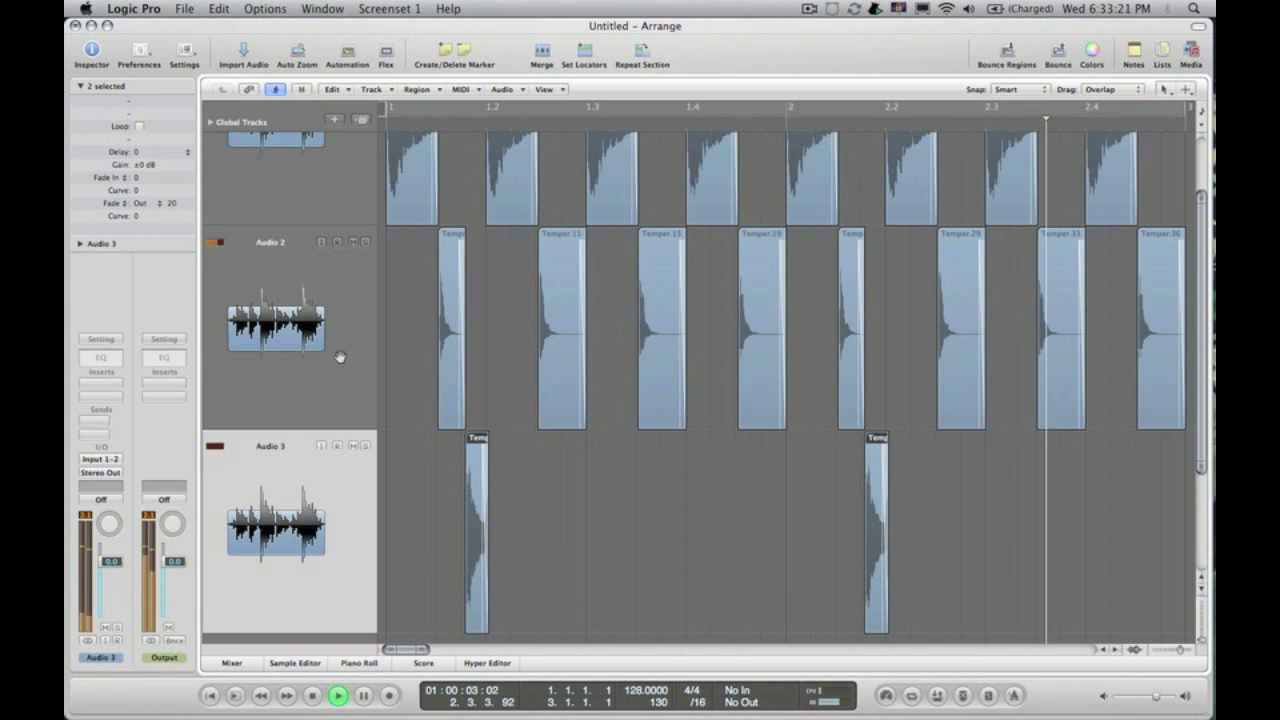
key("Return")
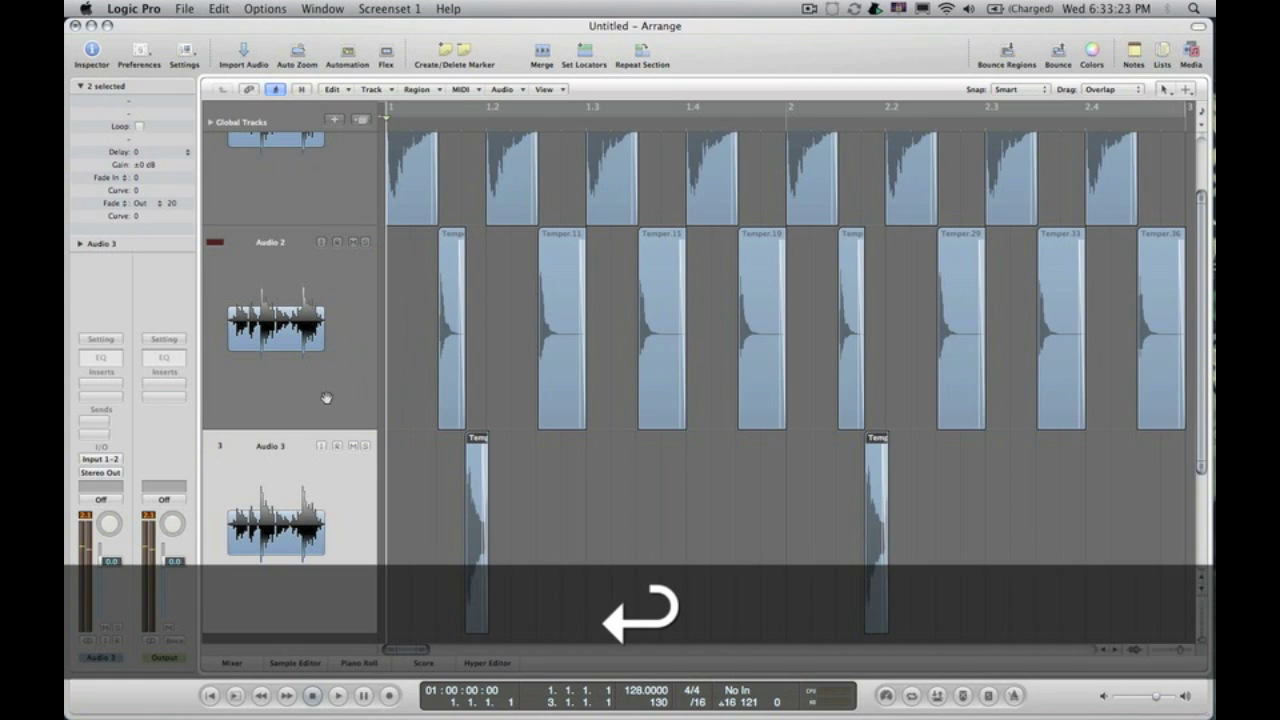
Step: Solo Audio 3 and trim the ends of its two slices back to beat 2, cutting off the start of the following hit
left_click(366, 446)
key("space")
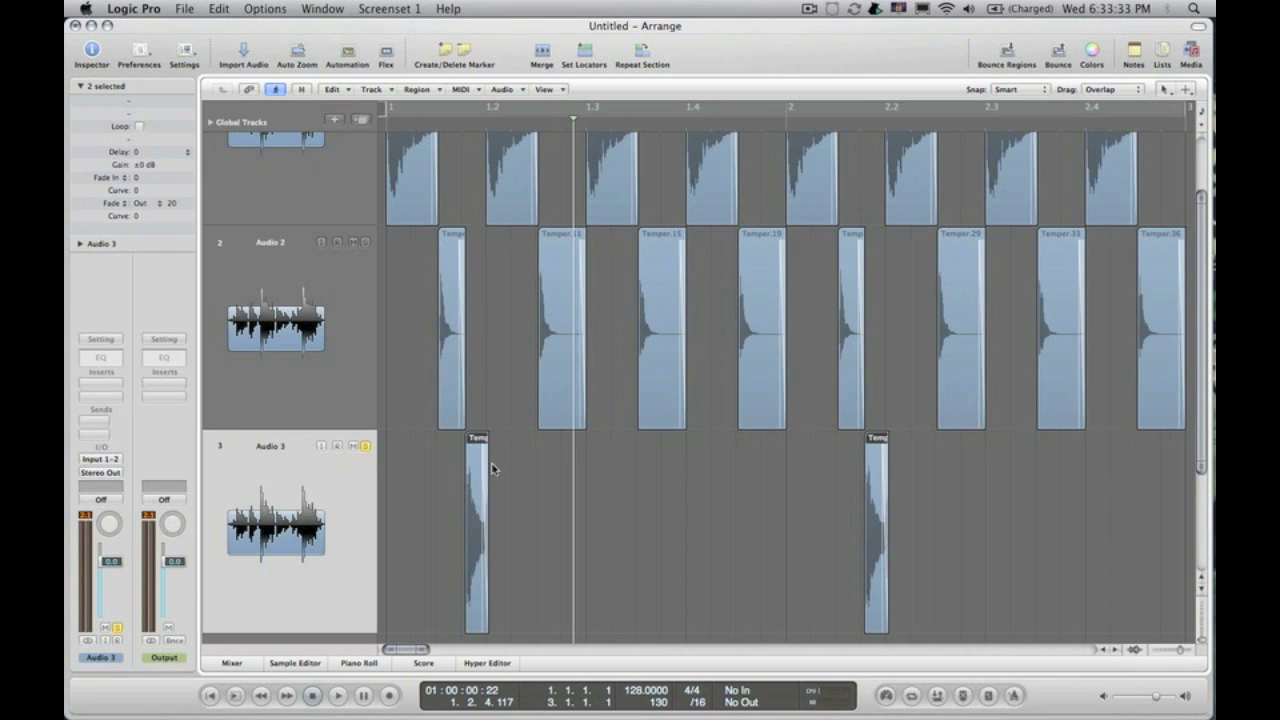
left_click_drag(445, 480, 934, 584)
key("z")
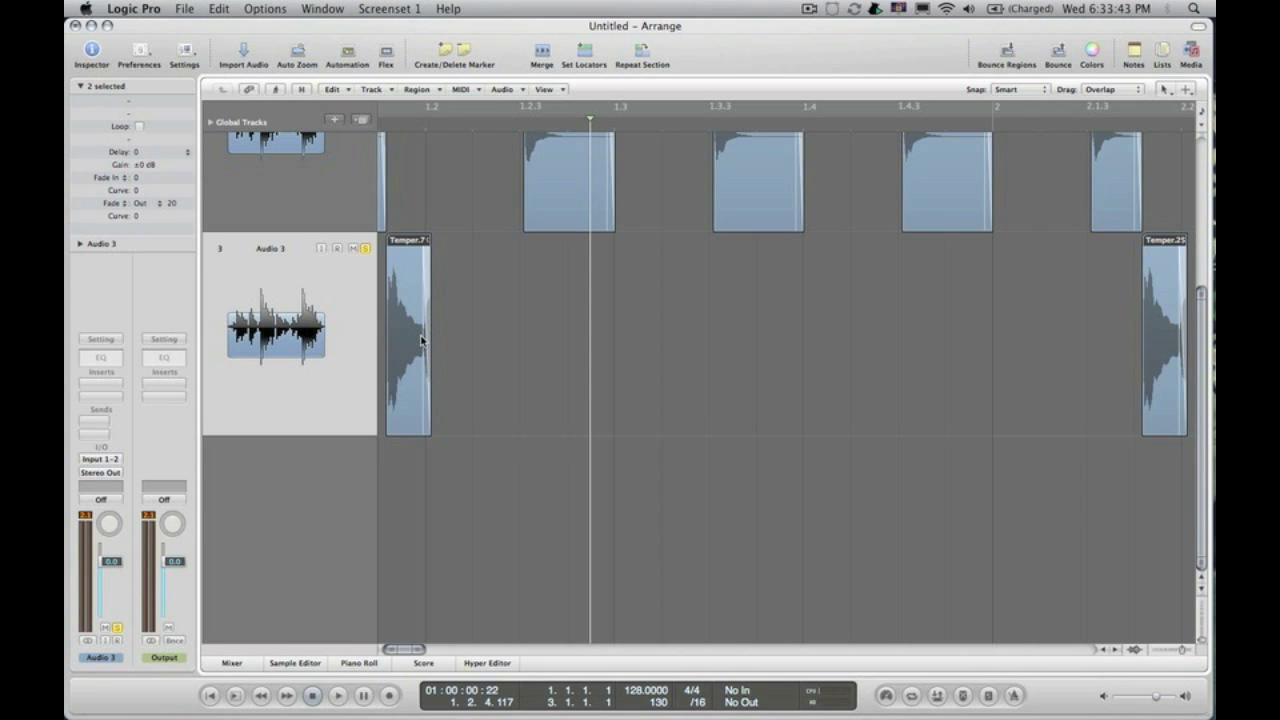
key("ctrl+alt+Right")
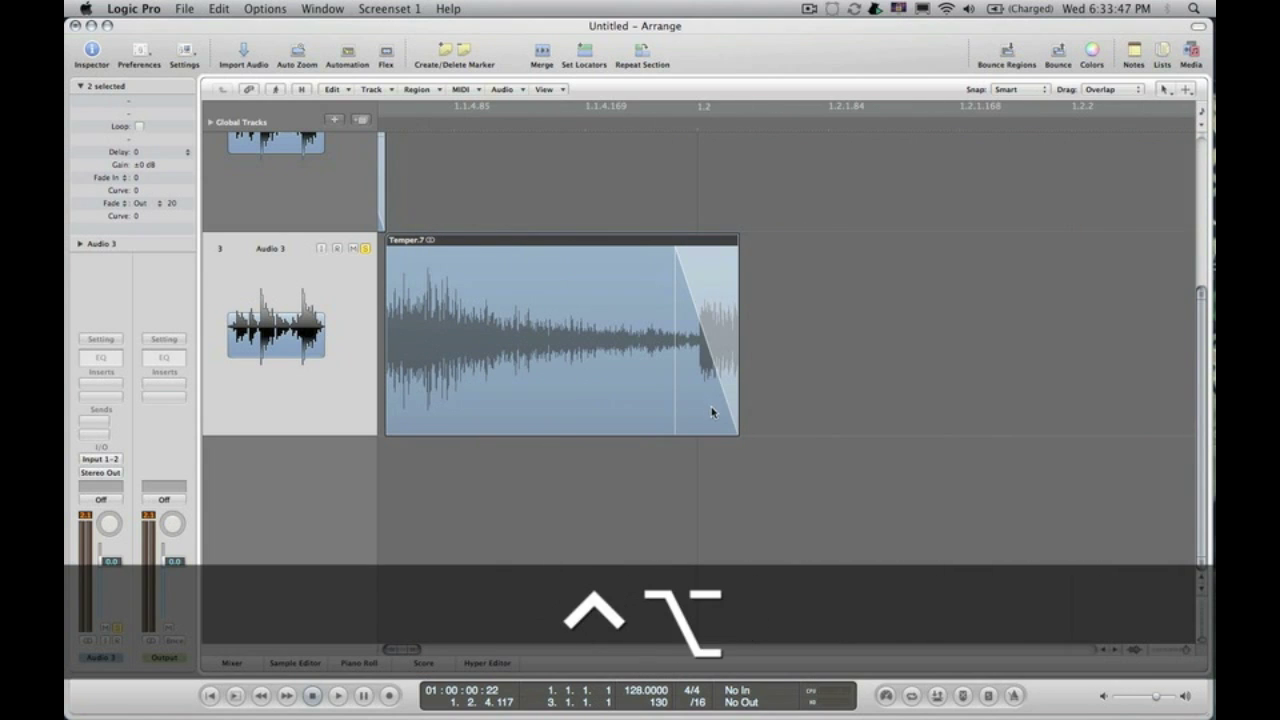
key("ctrl+alt+Left")
key("ctrl+alt+Left")
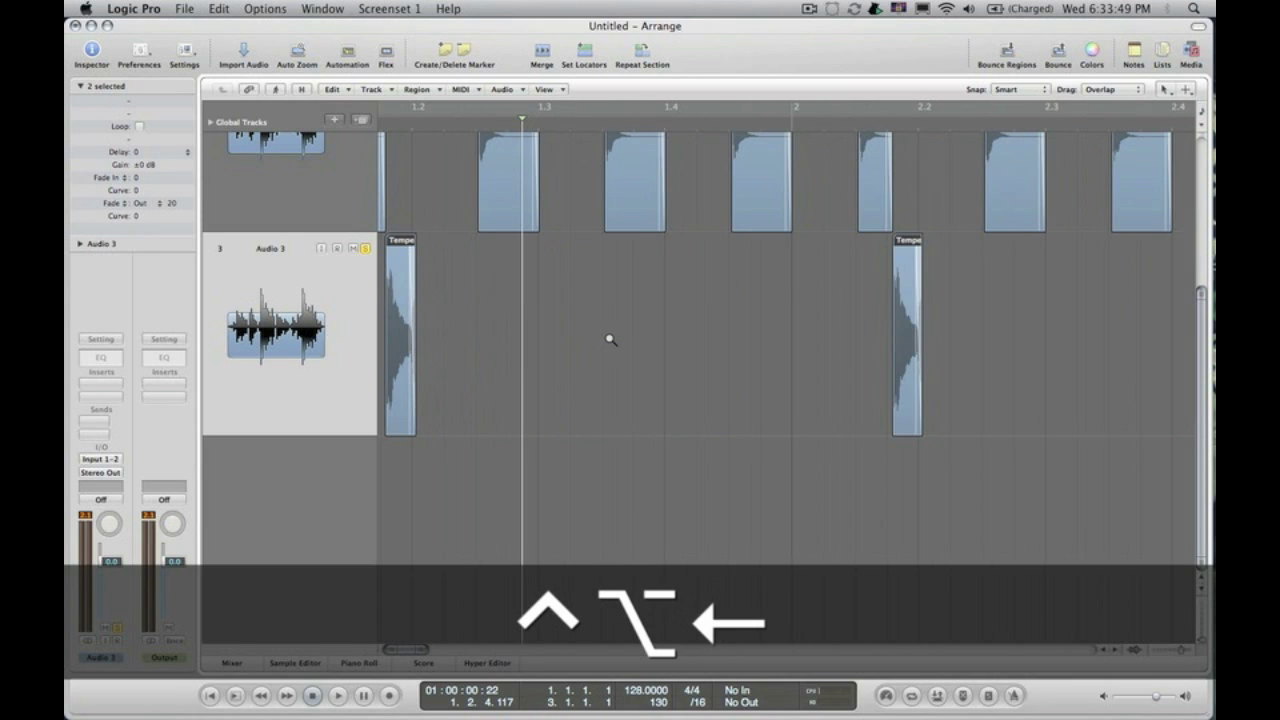
key("ctrl+alt+Right")
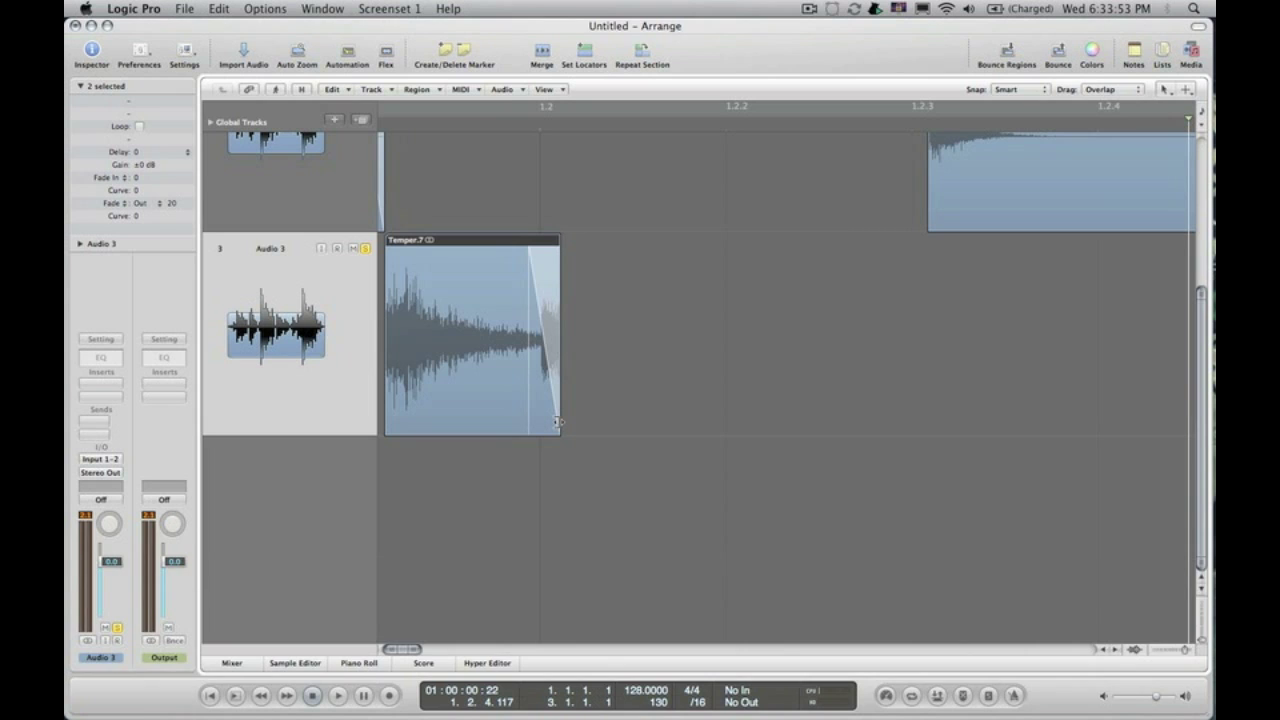
left_click_drag(558, 421, 542, 421)
Step: Play the trimmed Audio 3 slices soloed from bar 1 and return the playhead to the start
key("Return")
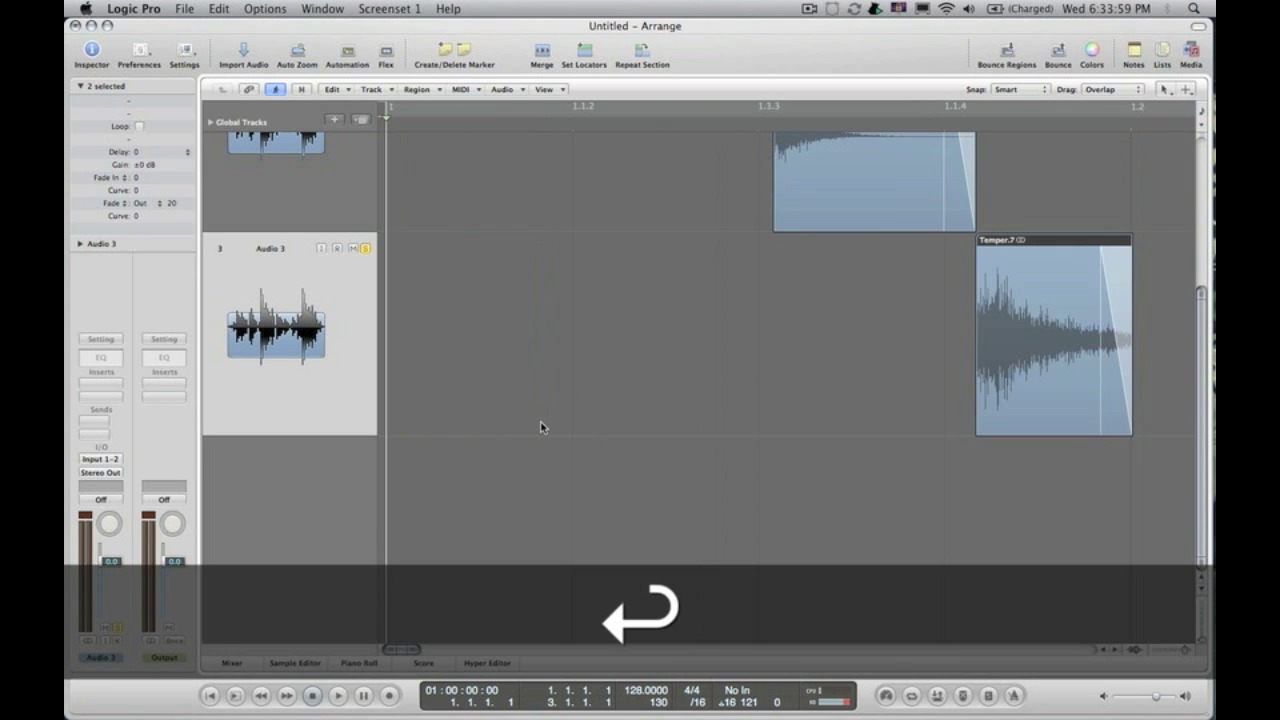
key("space")
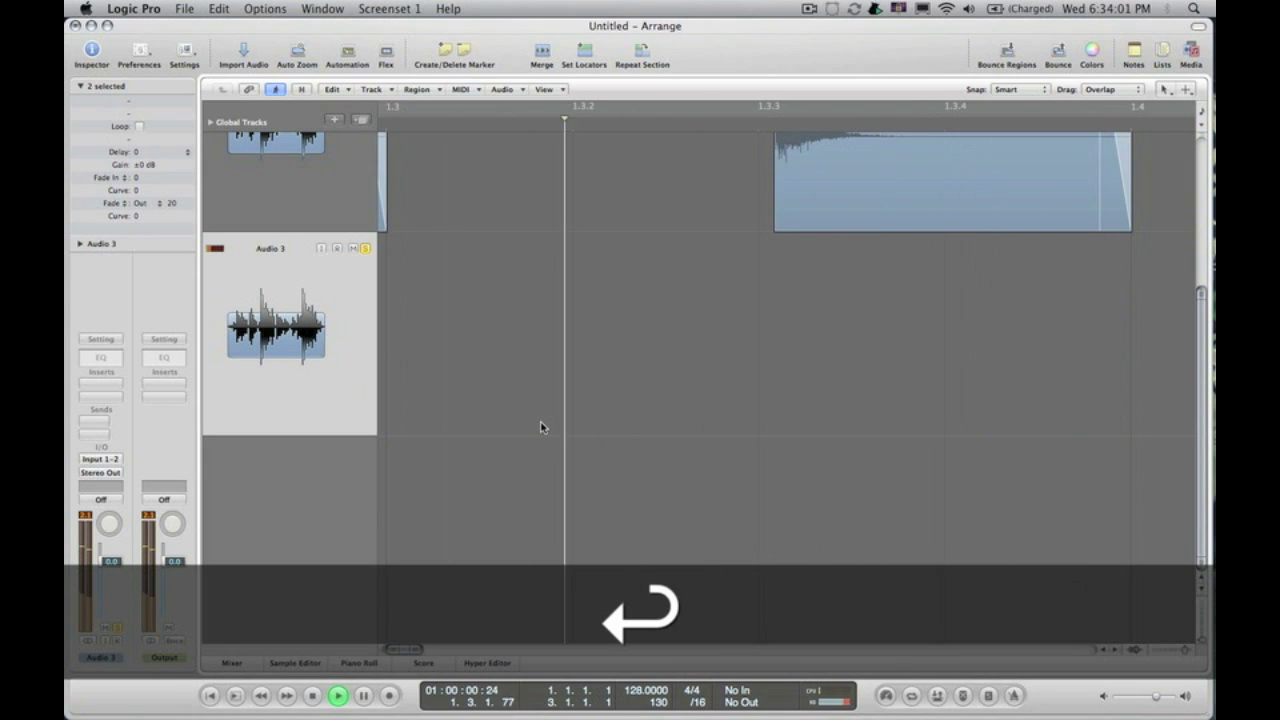
key("space")
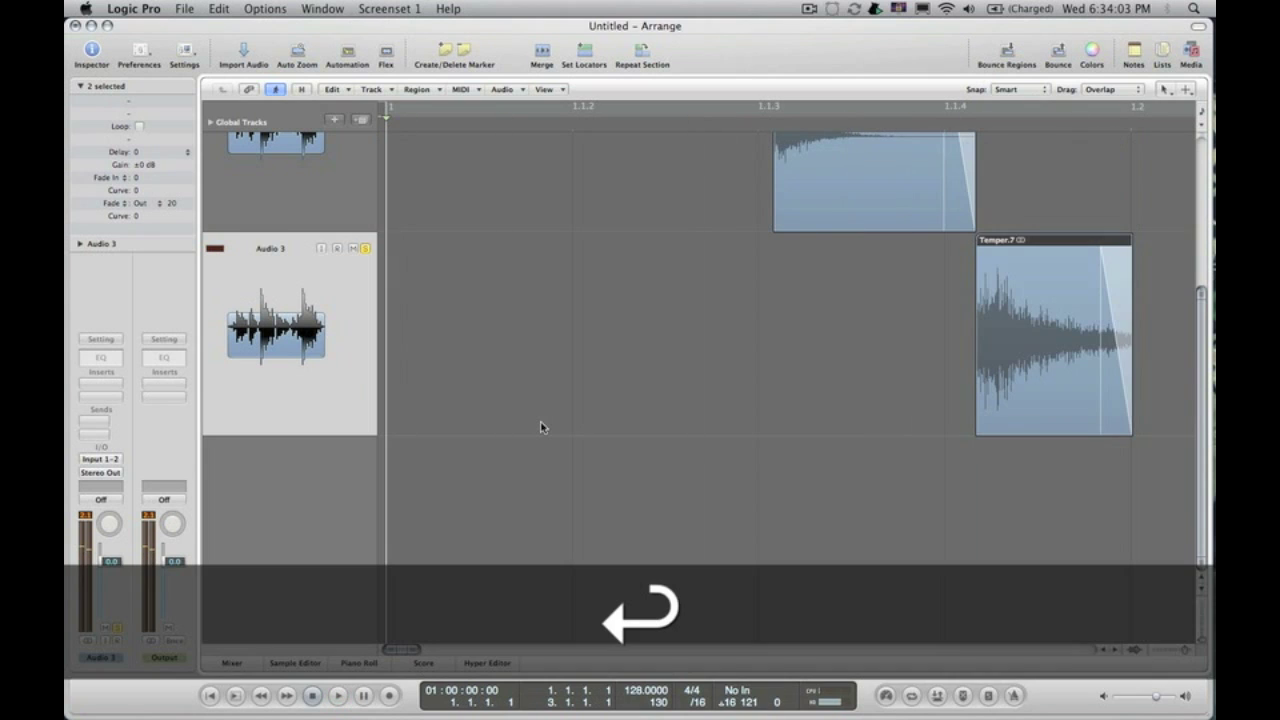
Step: Unsolo Audio 3, play all three tracks together across both bars and return the playhead to bar 1
key("ctrl+alt+Left")
key("ctrl+alt+Left")
key("ctrl+alt+Up")
key("ctrl+alt+Up")
key("ctrl+alt+Up")
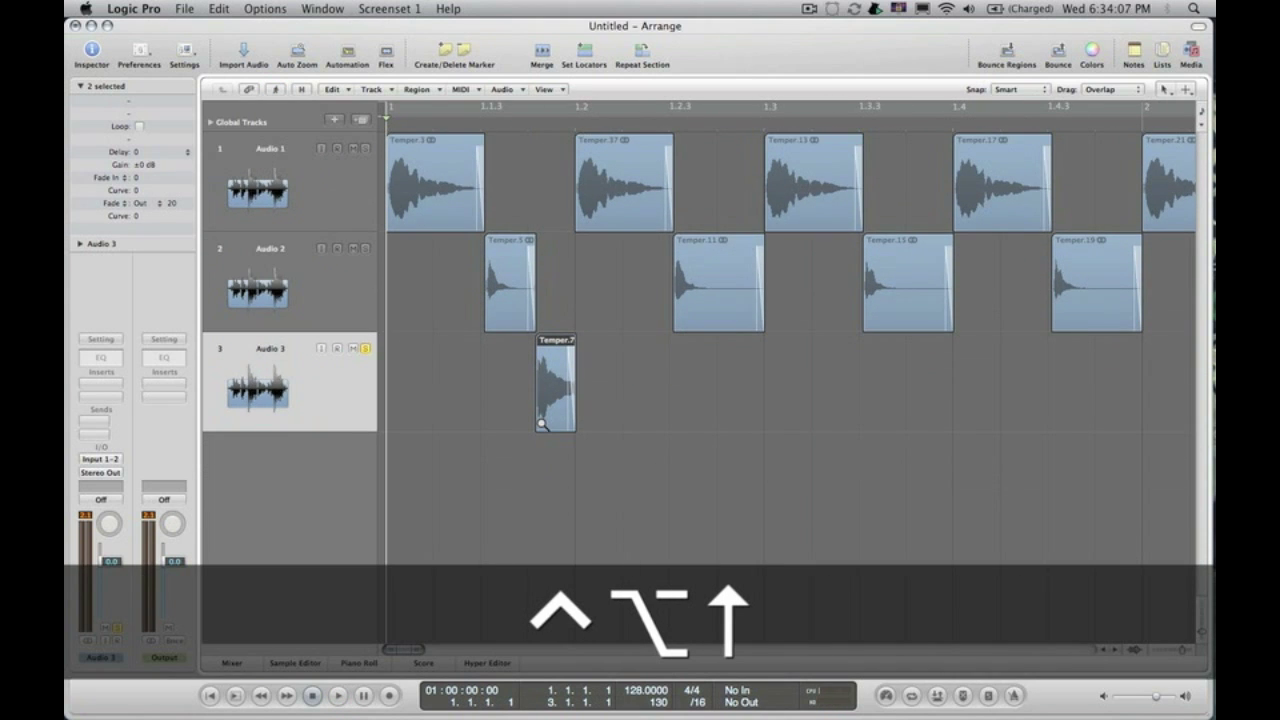
key("ctrl+alt+Left")
key("Return")
key("ctrl+alt+Left")
key("Return")
left_click(366, 349)
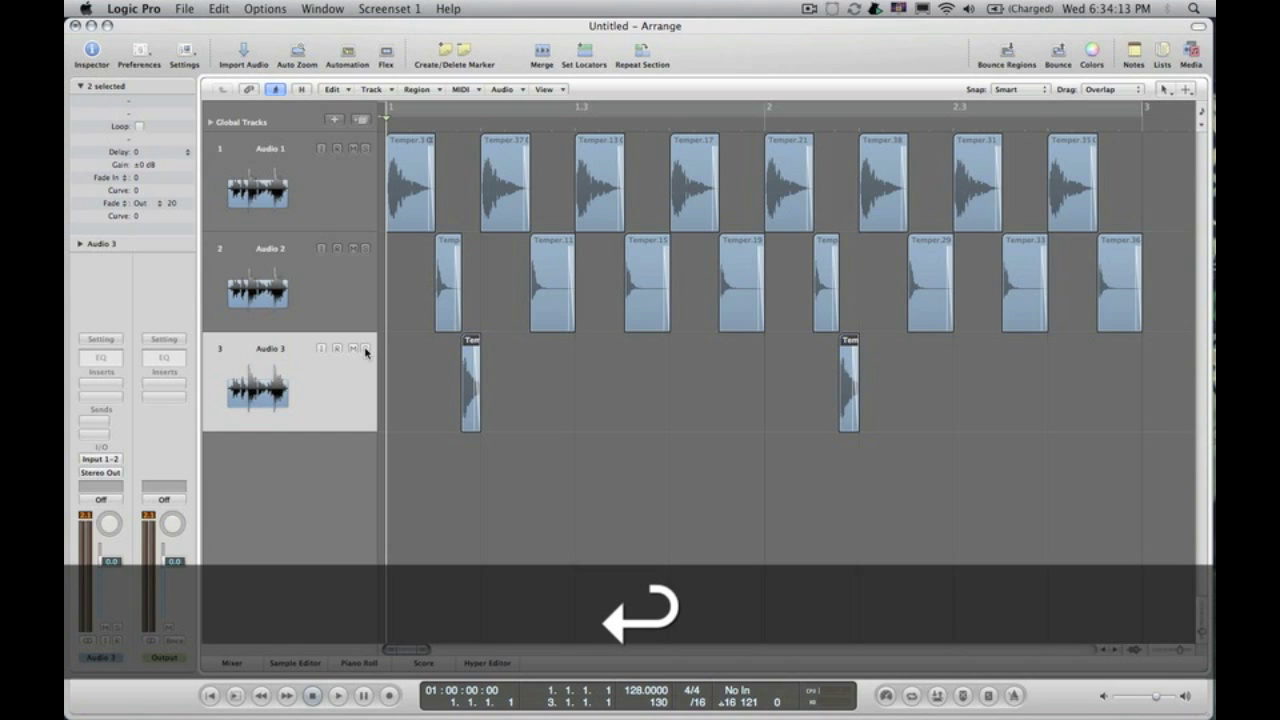
key("space")
key("space")
key("Return")
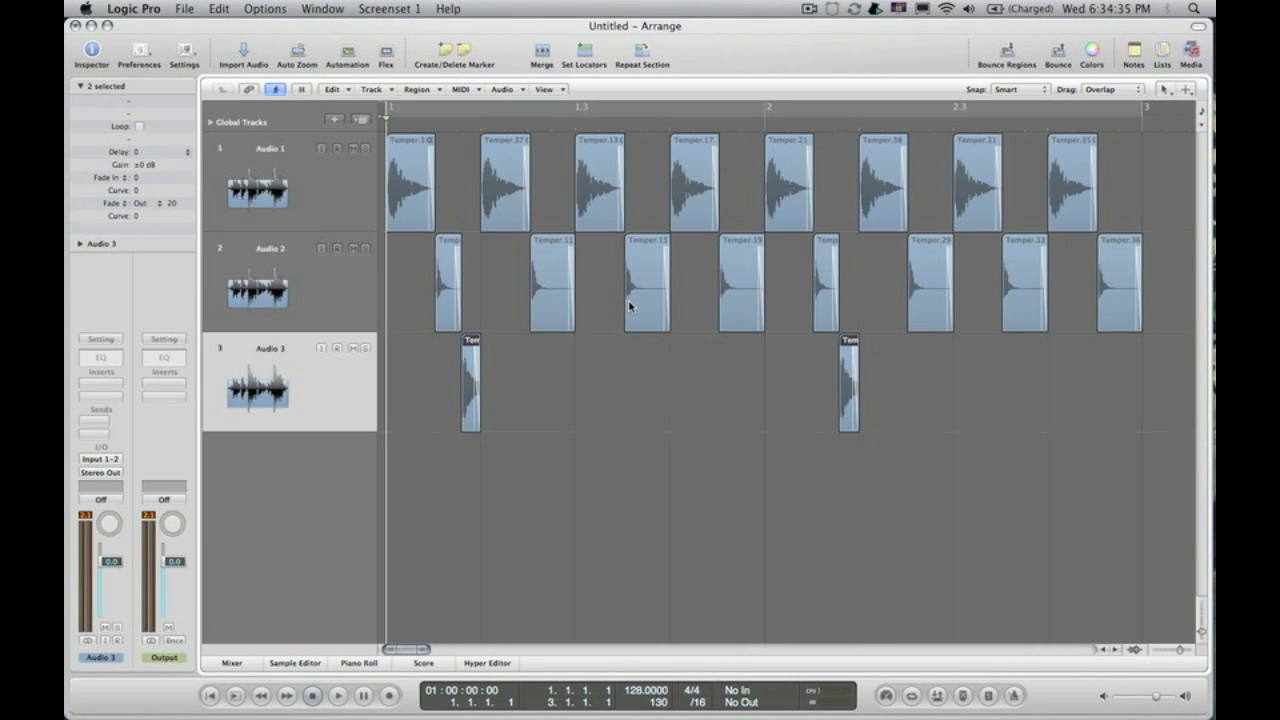
Step: Select all Audio 1 slices and examine the full, unfiltered Key Commands list around the Bounce Regions in Place command
left_click(341, 182)
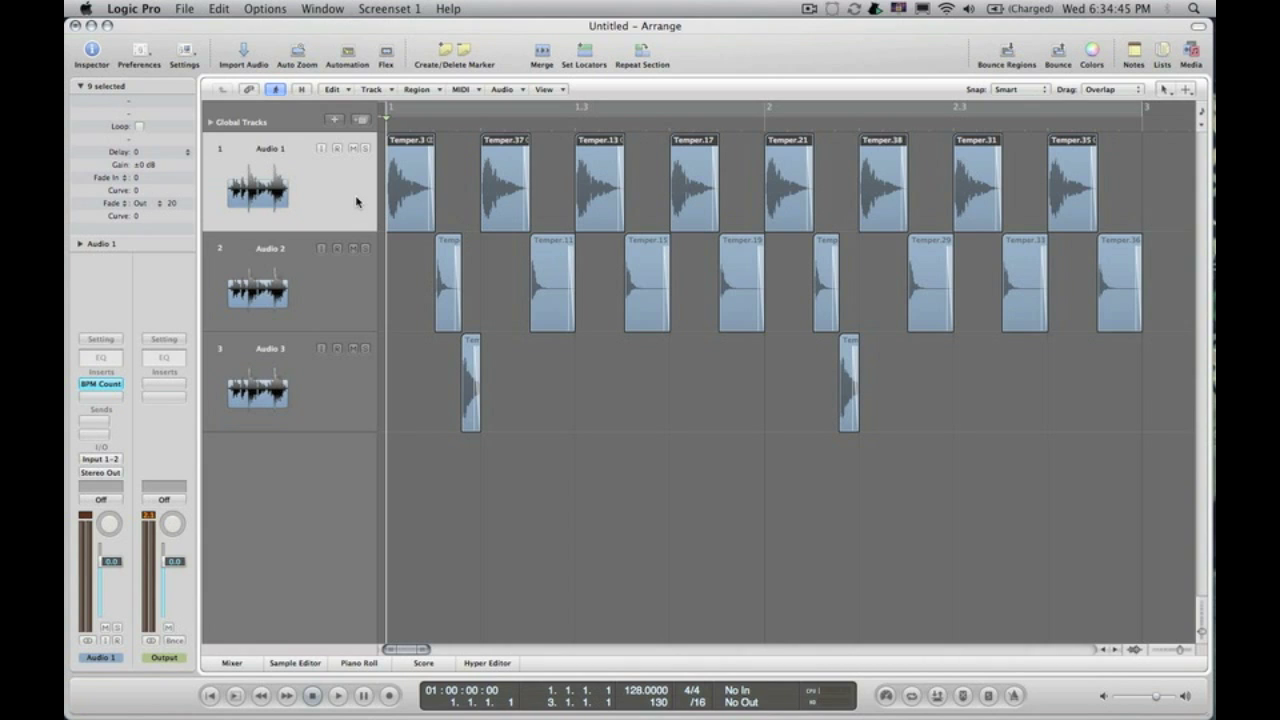
key("alt")
key("alt+k")
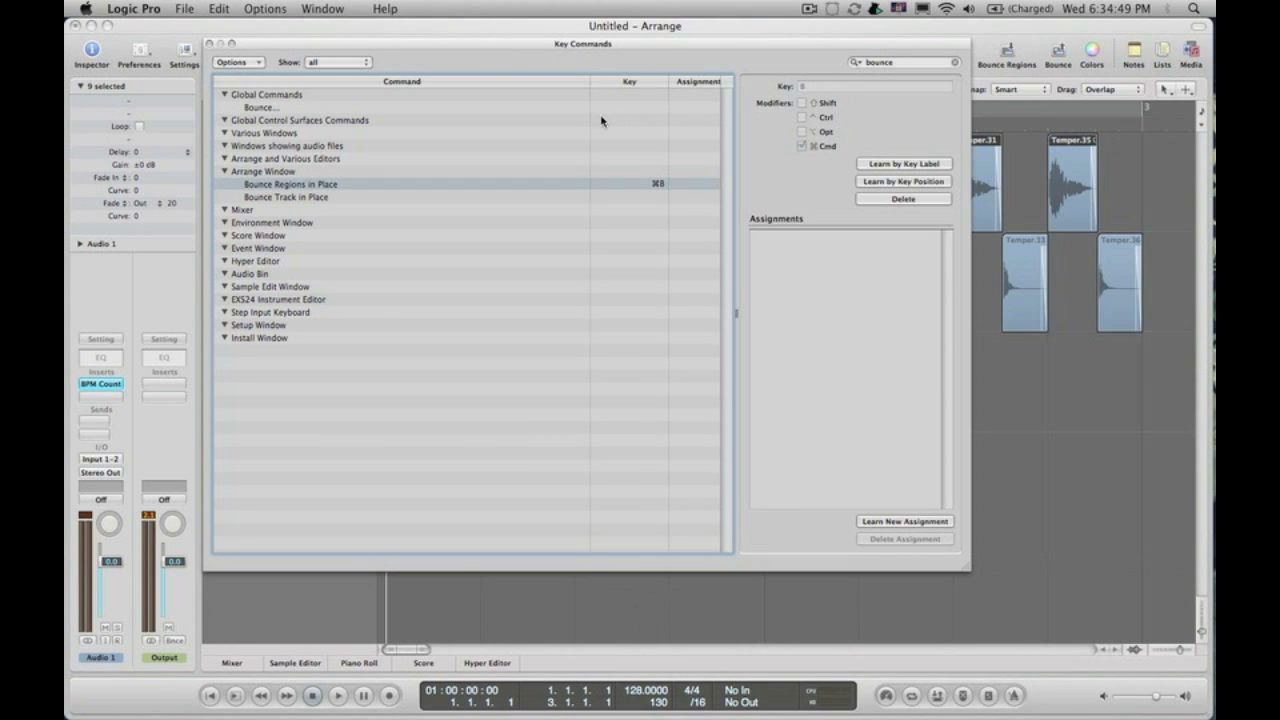
left_click(956, 62)
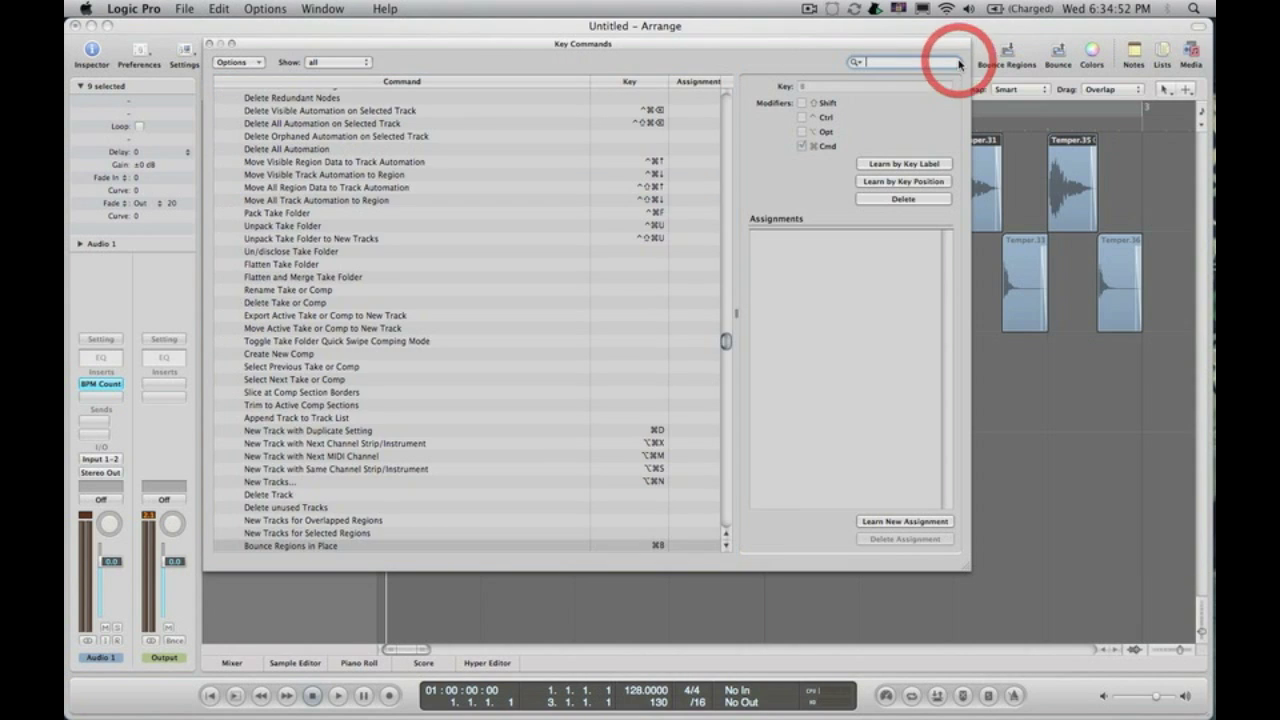
left_click(240, 62)
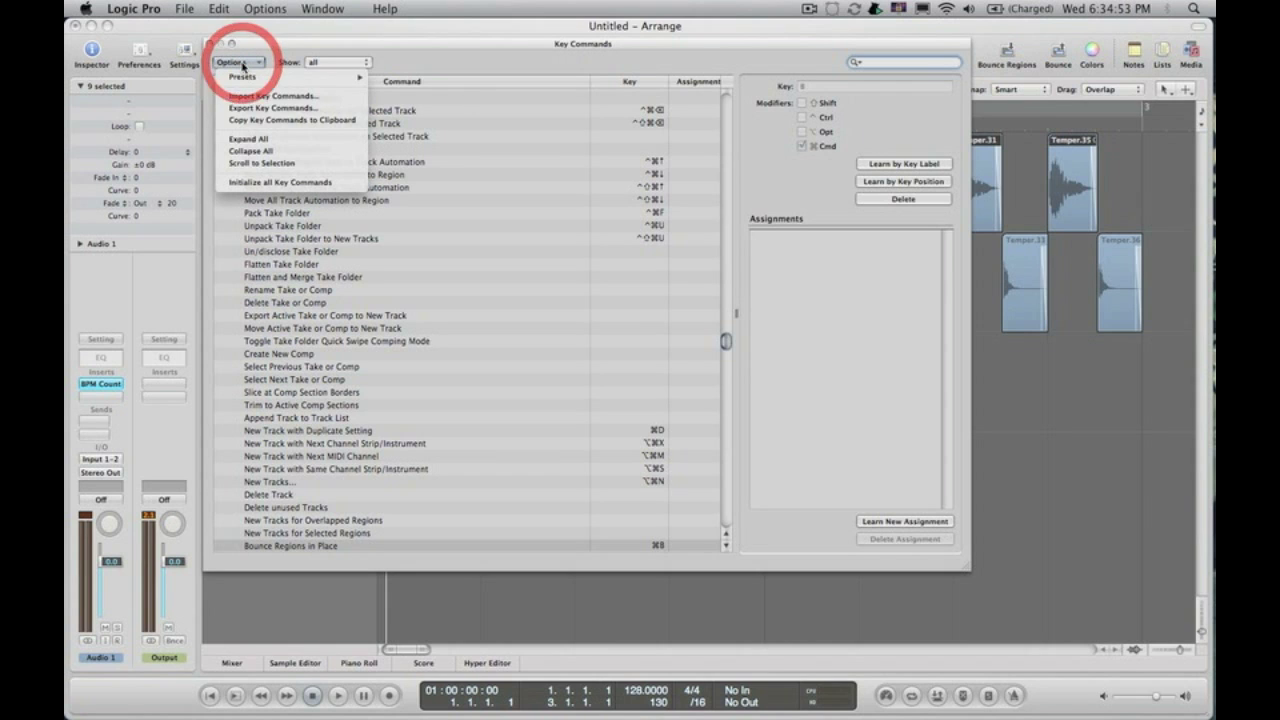
left_click(261, 141)
scroll(500, 340, "down", 10)
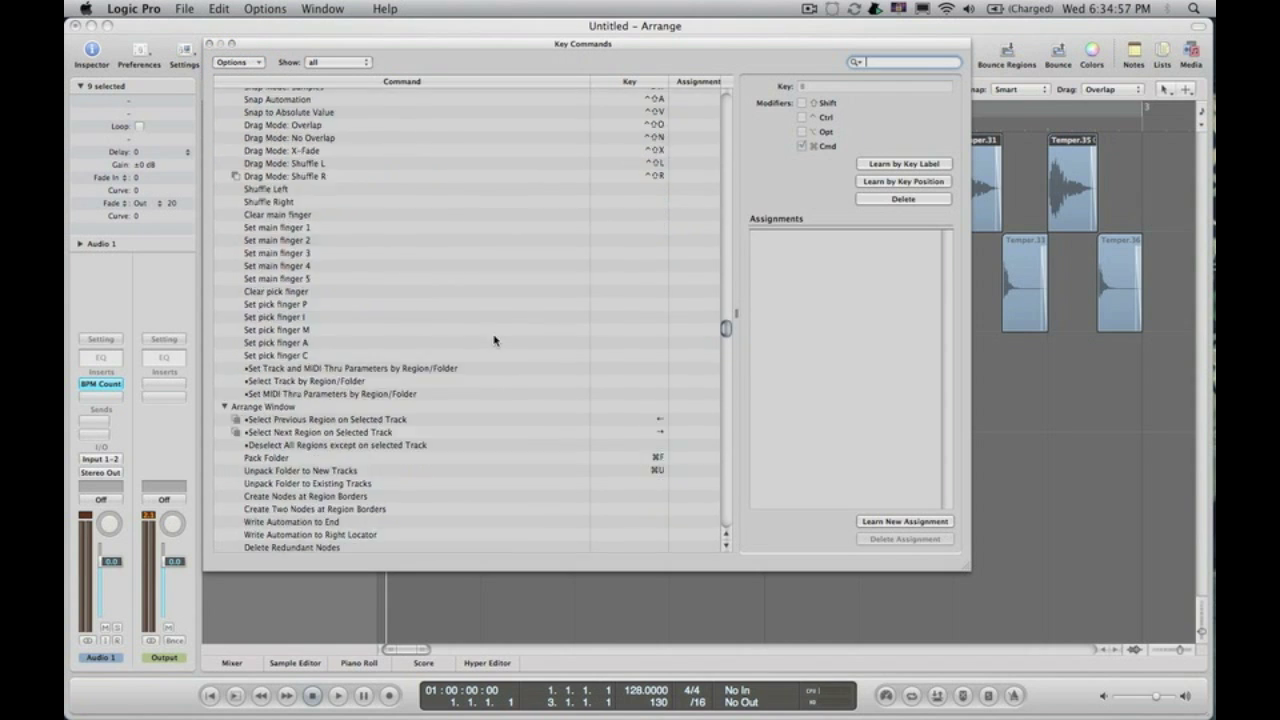
scroll(494, 340, "up", 15)
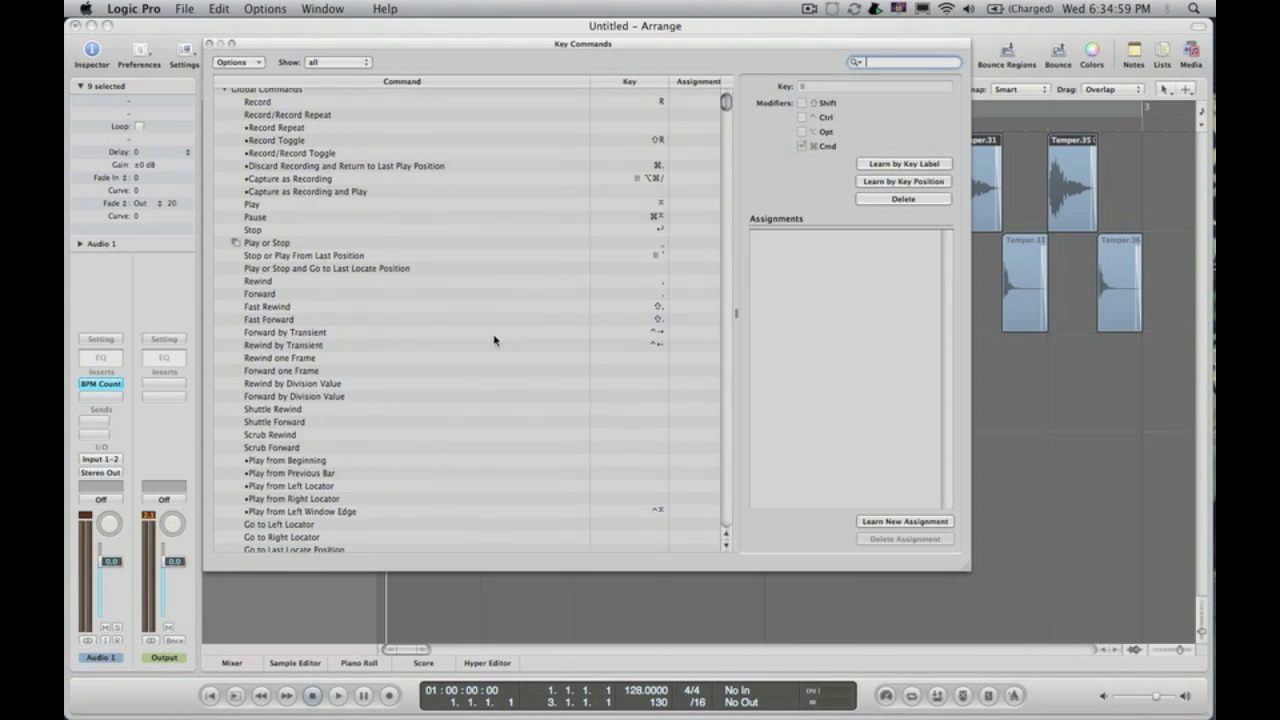
scroll(494, 340, "down", 15)
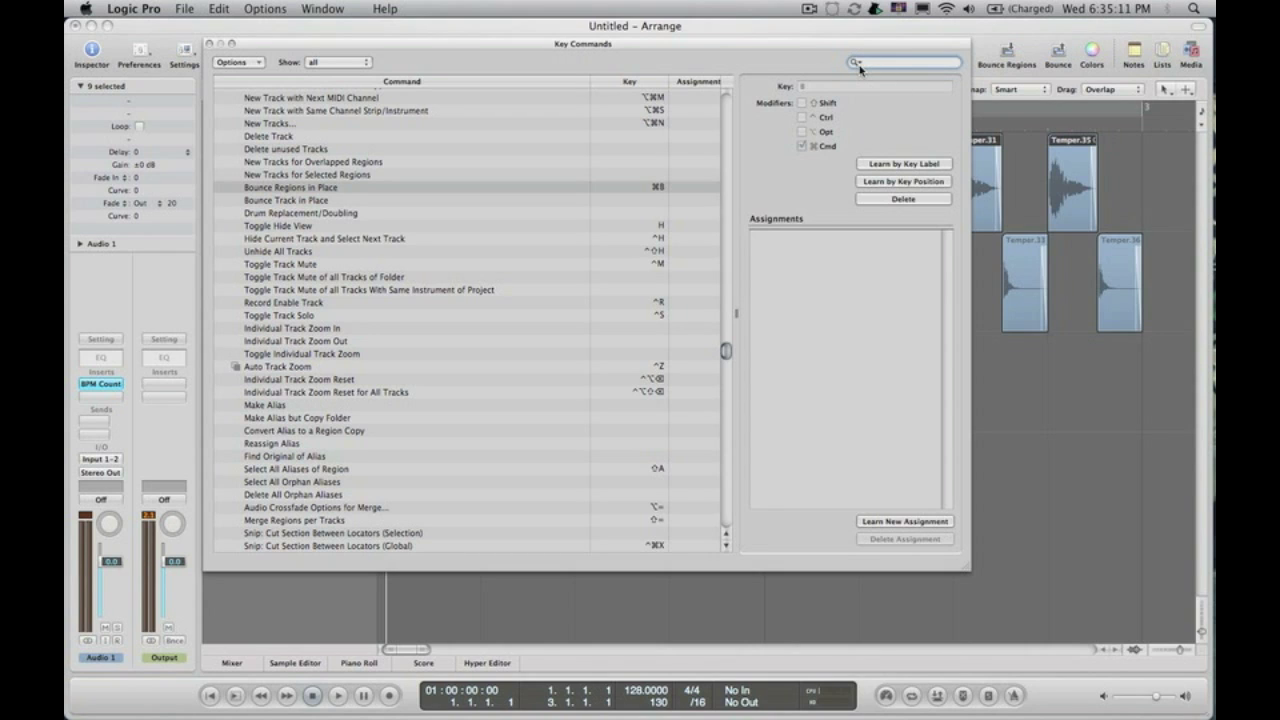
Step: Search the key commands for "bounce", look up the Bounce Regions in Place shortcut, and close the Key Commands window
type("bounce")
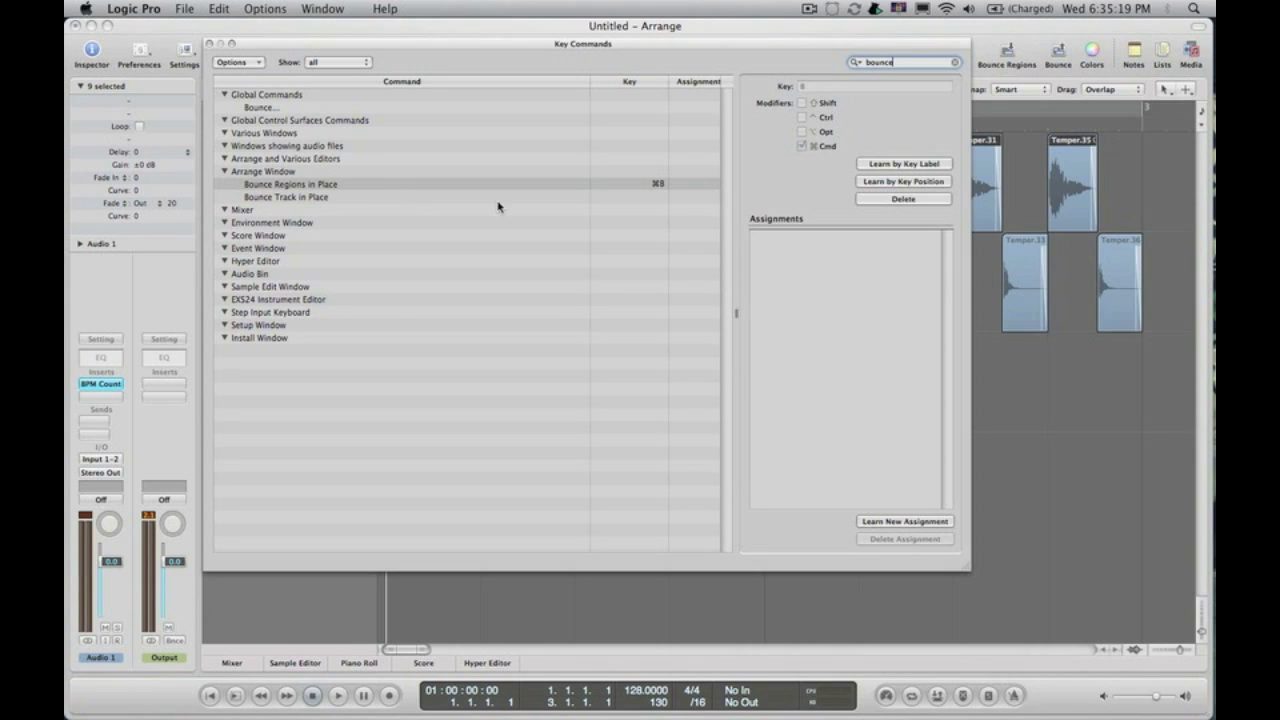
left_click(344, 187)
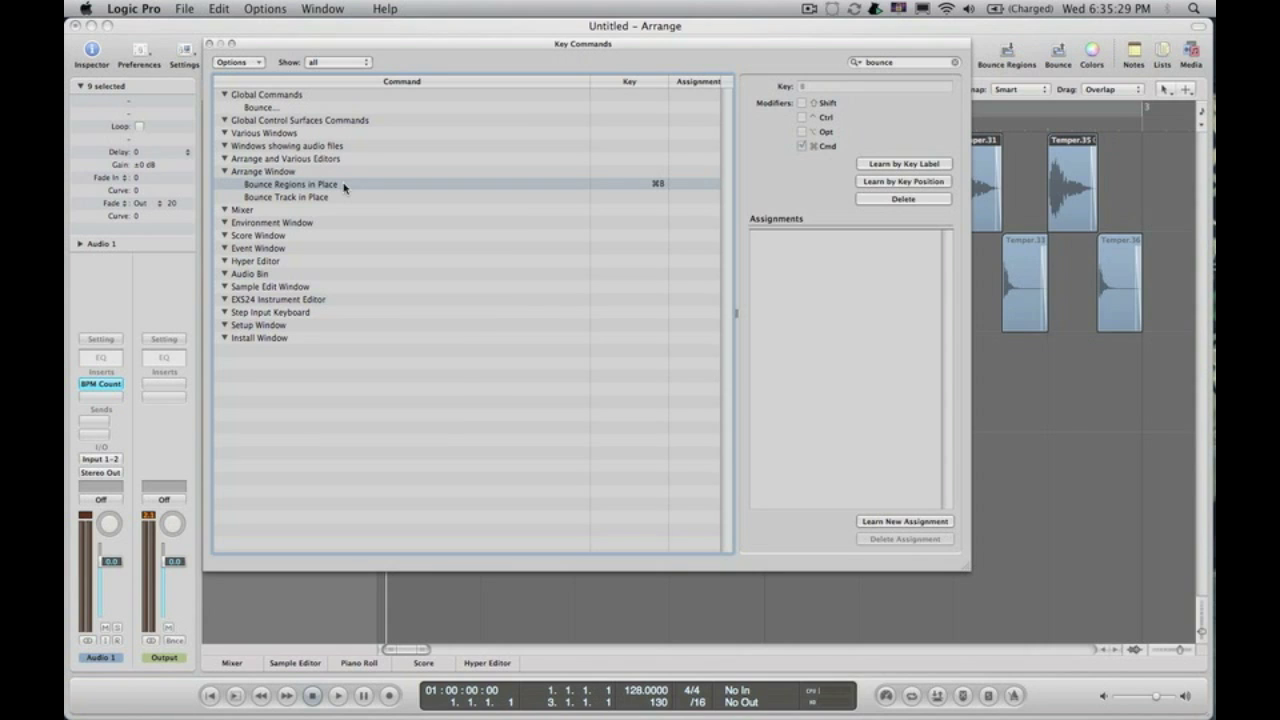
left_click(344, 187)
left_click(210, 43)
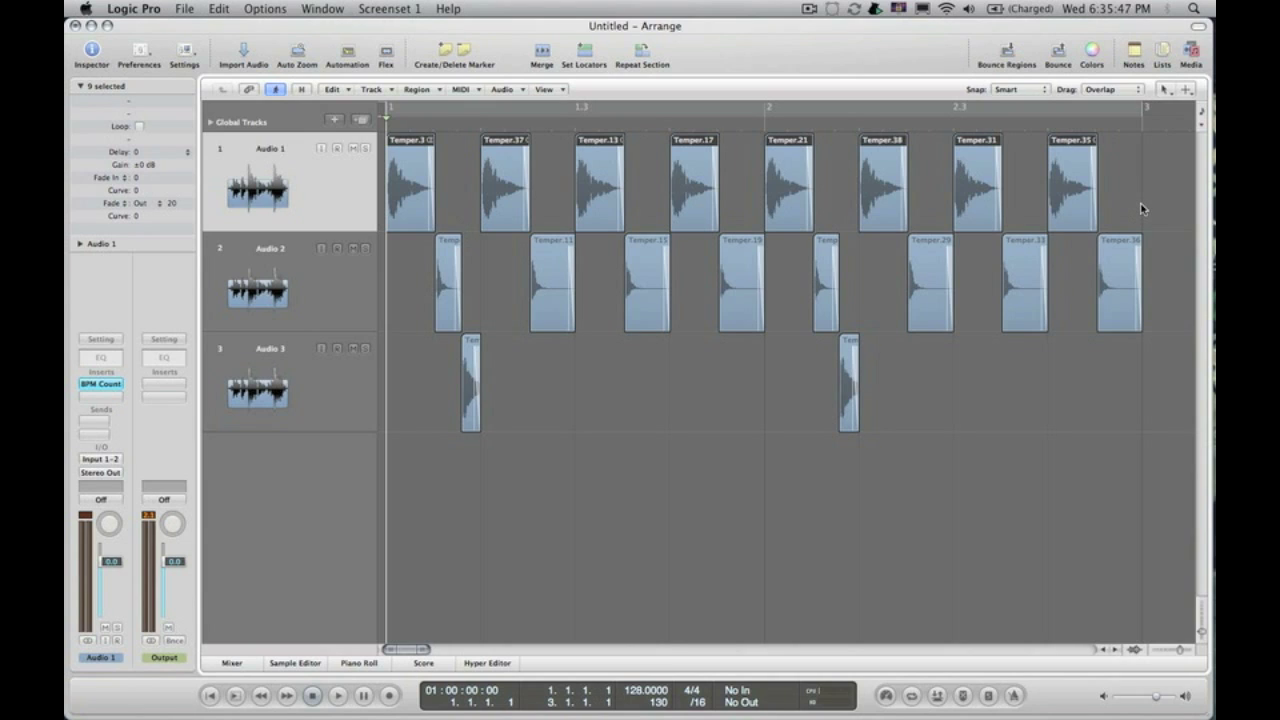
Step: Marquee-select Audio 1 from bar 3 back to bar 1 and bounce it in place to a new track, leaving the source
left_click_drag(1142, 208, 387, 200)
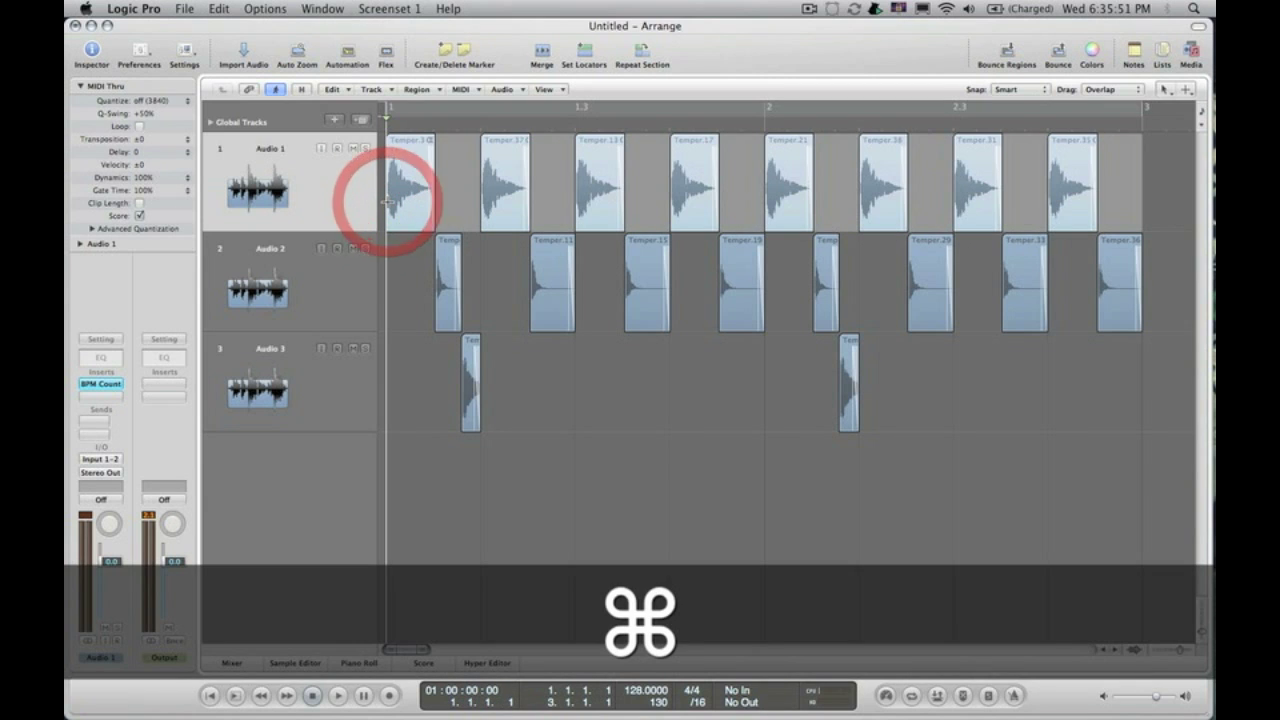
key("super+b")
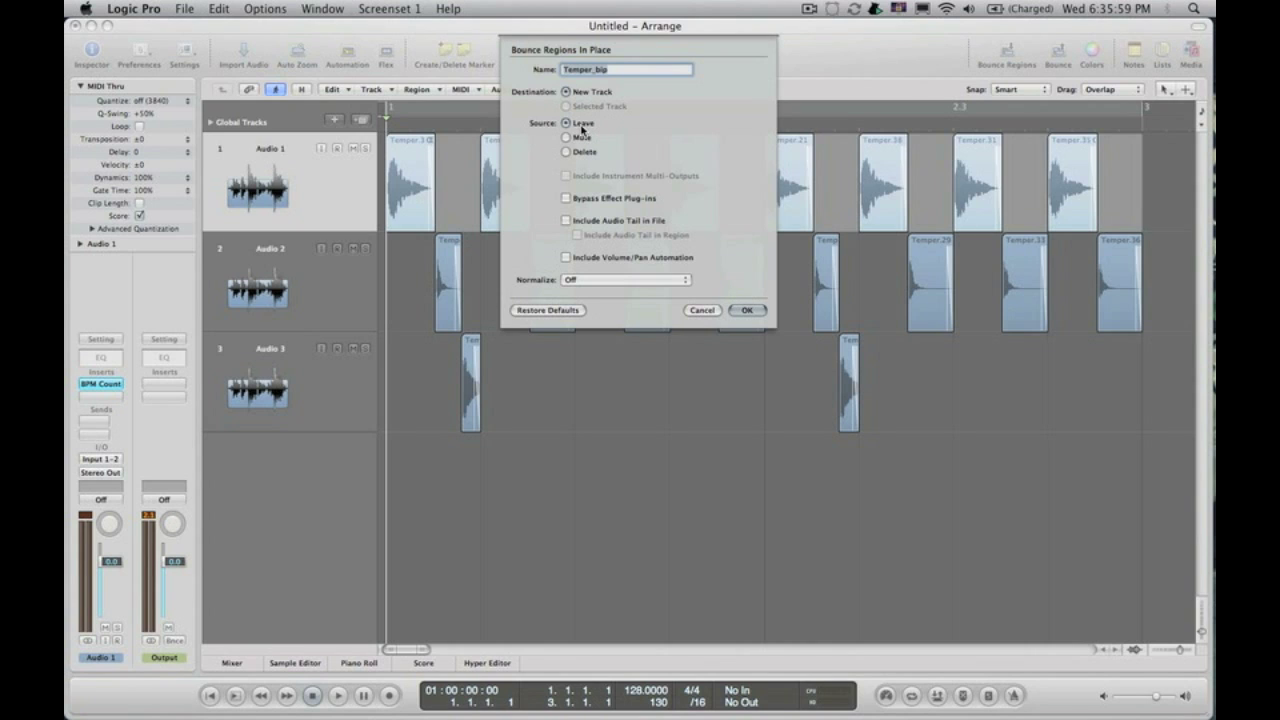
left_click(750, 310)
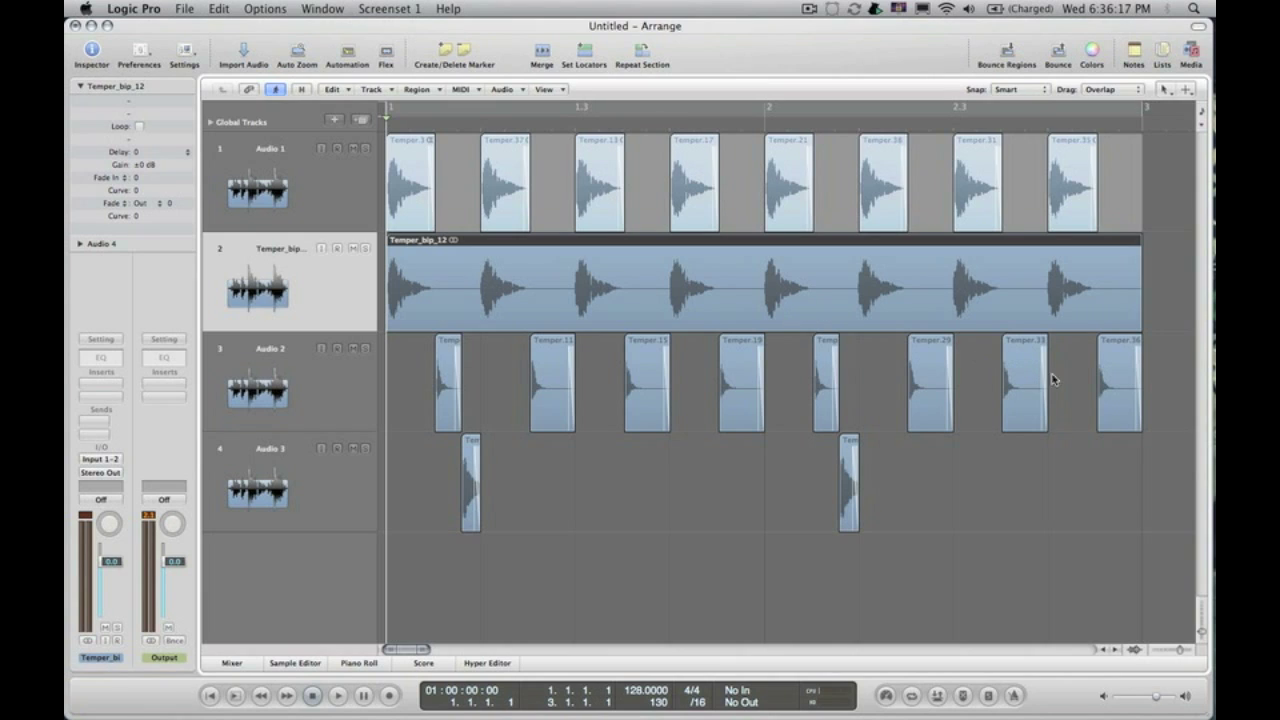
Step: Marquee-select both bars of Audio 2 and bounce them in place to a new track
left_click(321, 388)
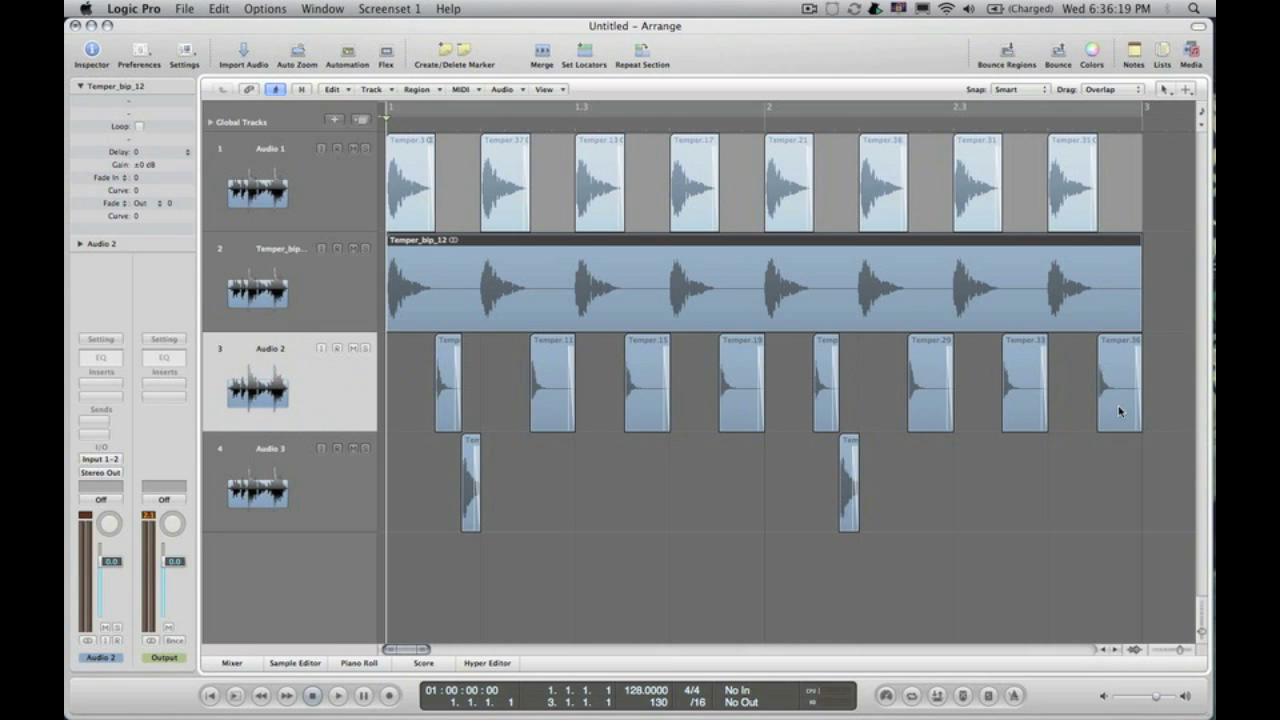
key("super")
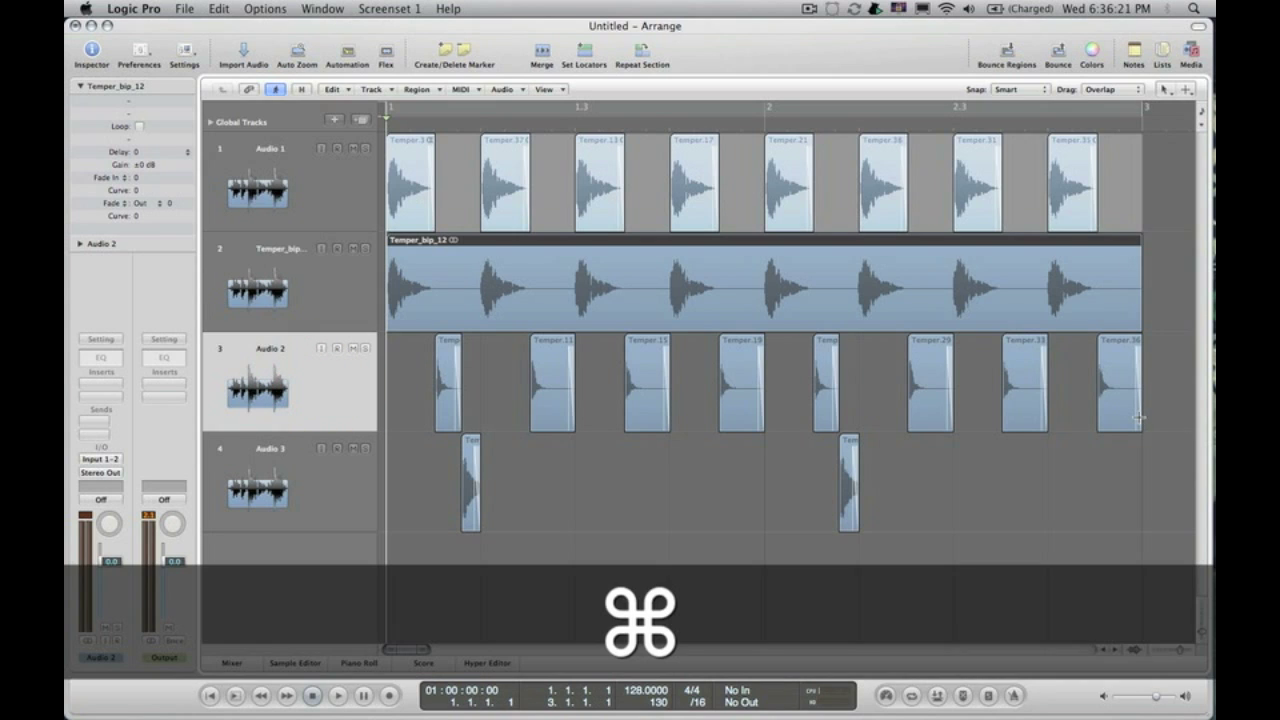
left_click_drag(1141, 420, 386, 404)
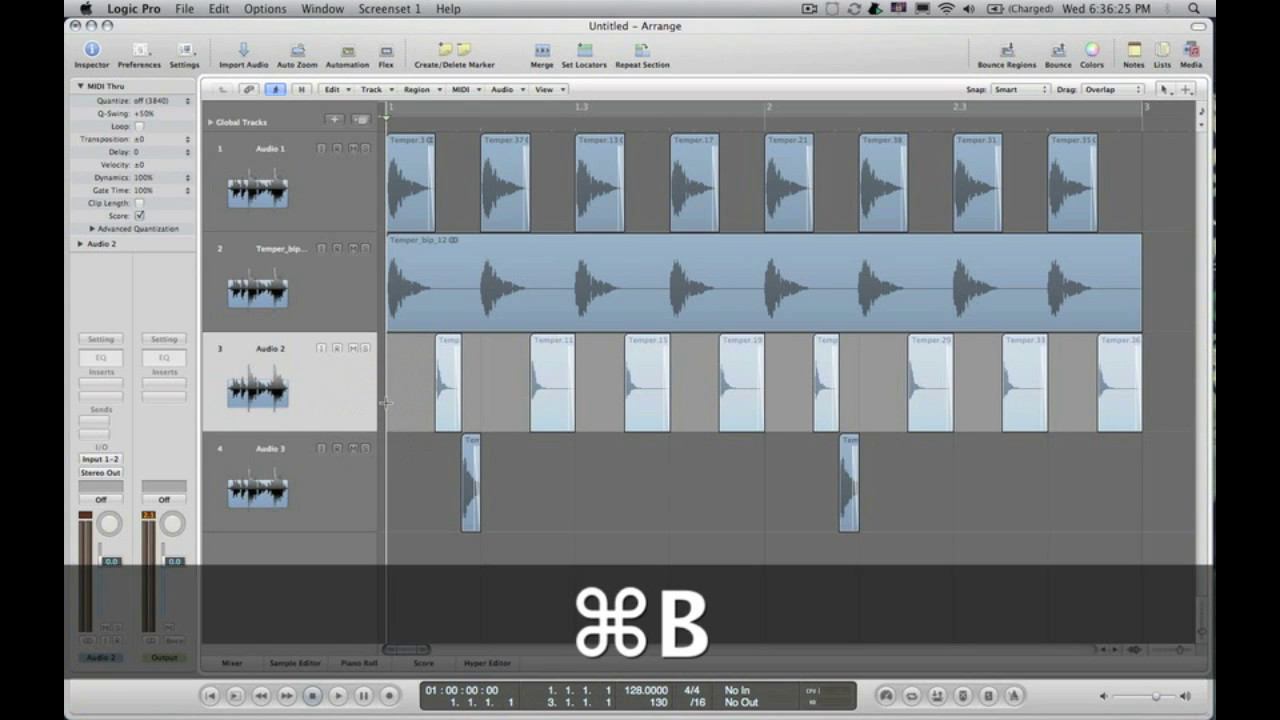
key("super+b")
key("Return")
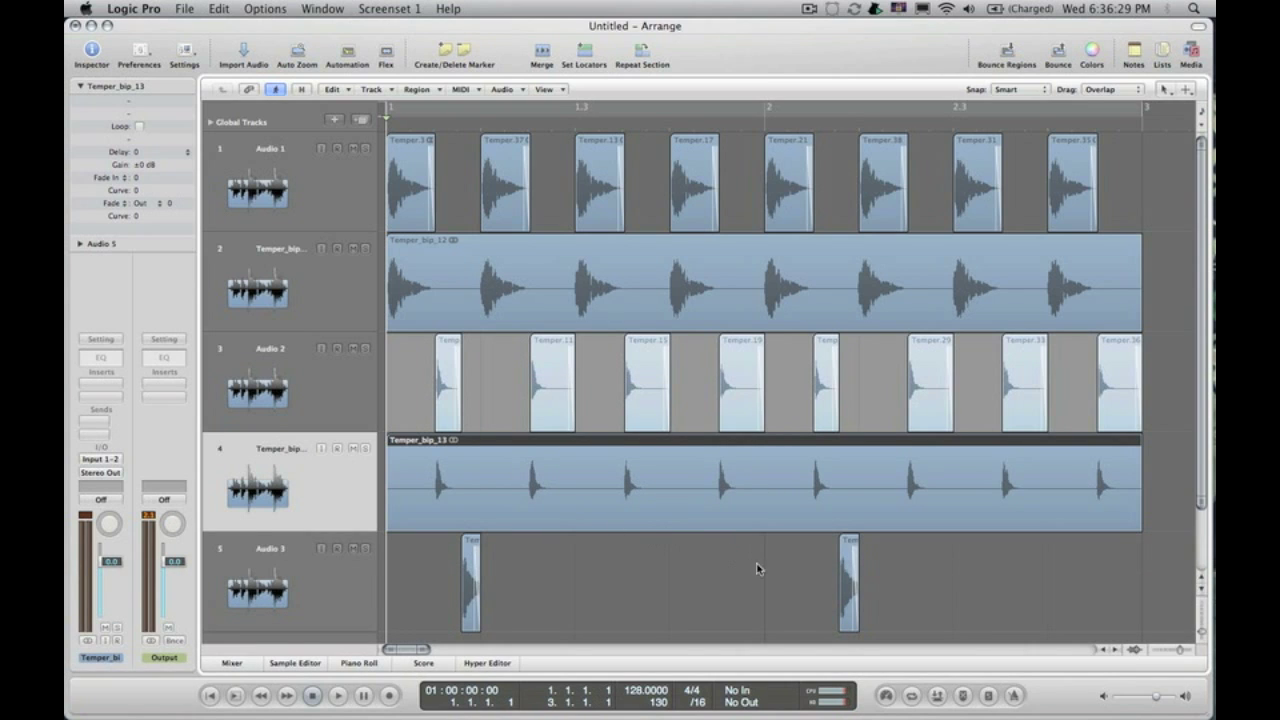
Step: Marquee-select both bars of Audio 3 and bounce them in place to a new track, leaving the source
scroll(810, 588, "down", 4)
left_click(341, 524)
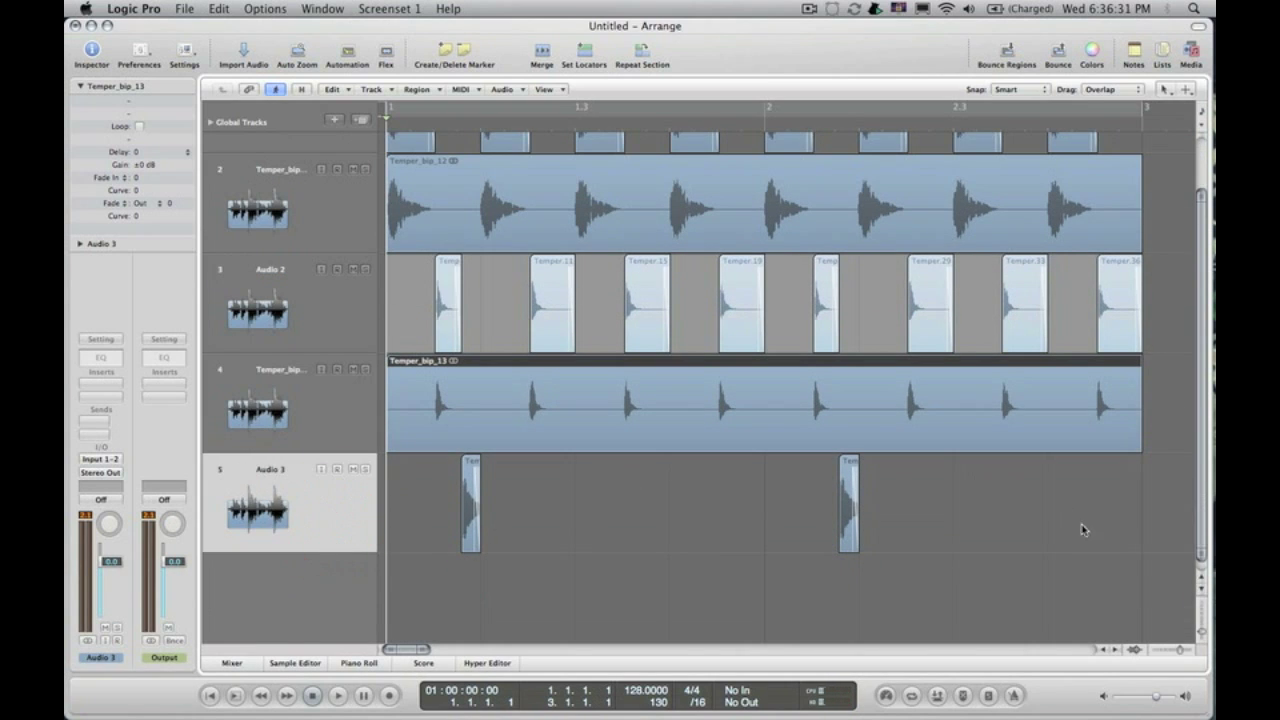
left_click_drag(1142, 544, 388, 480)
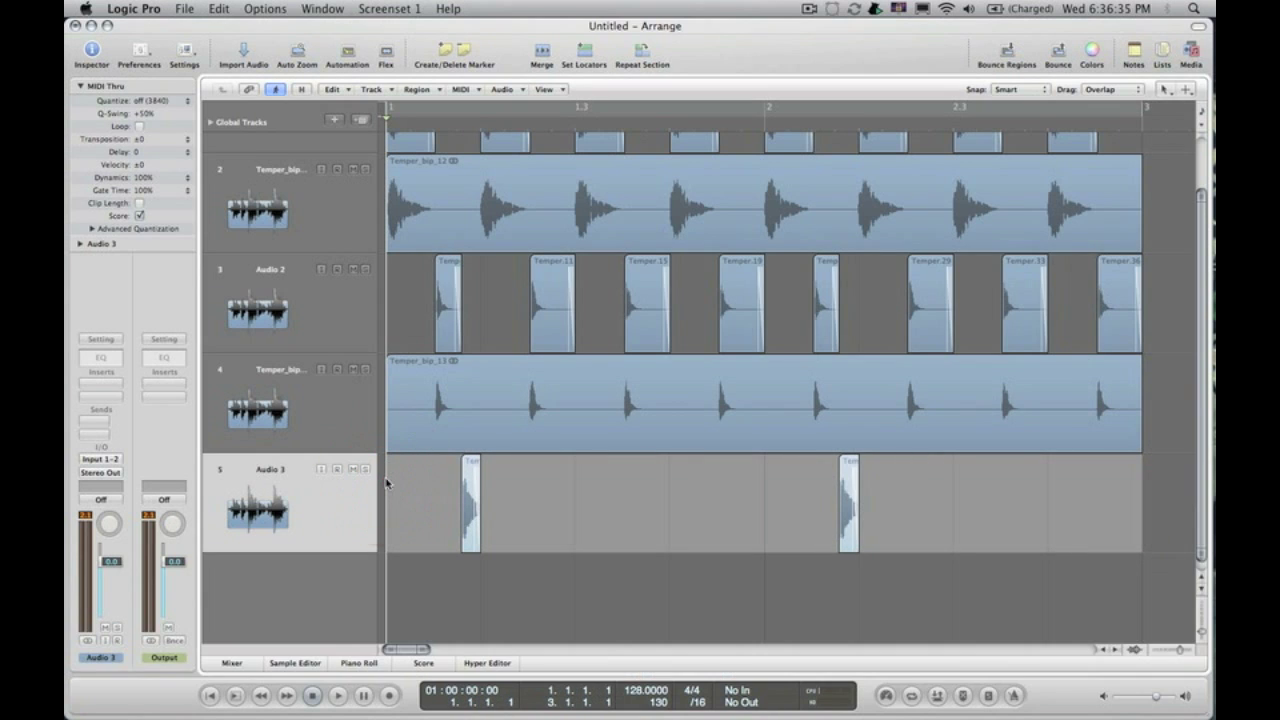
key("super+b")
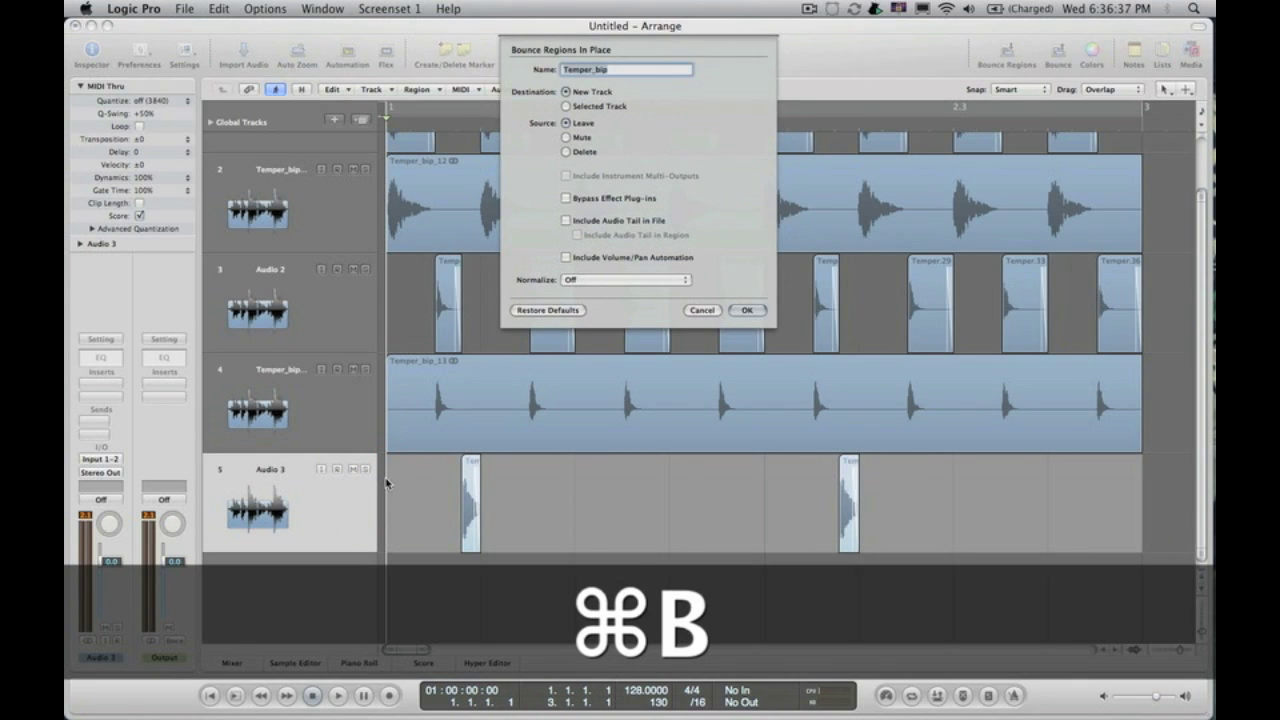
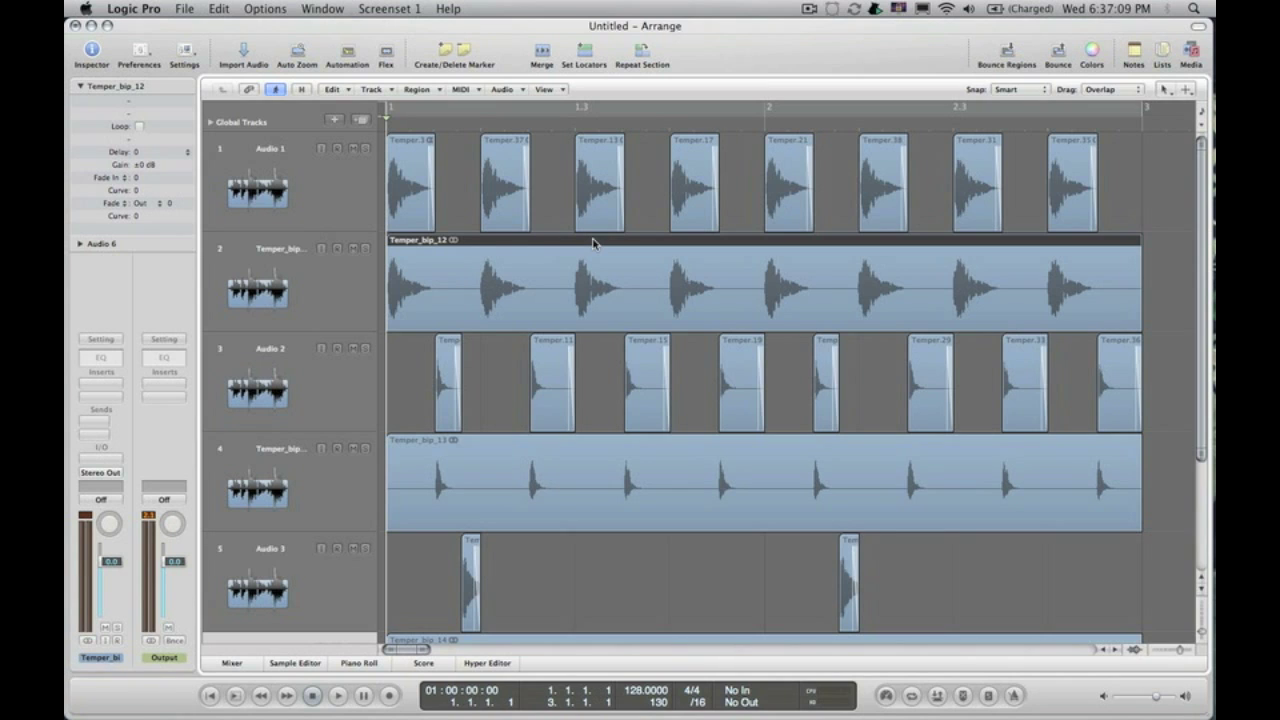
Step: Convert the bounced Audio 1 region to a new AIFF audio file named Kik on the Desktop
right_click(592, 241)
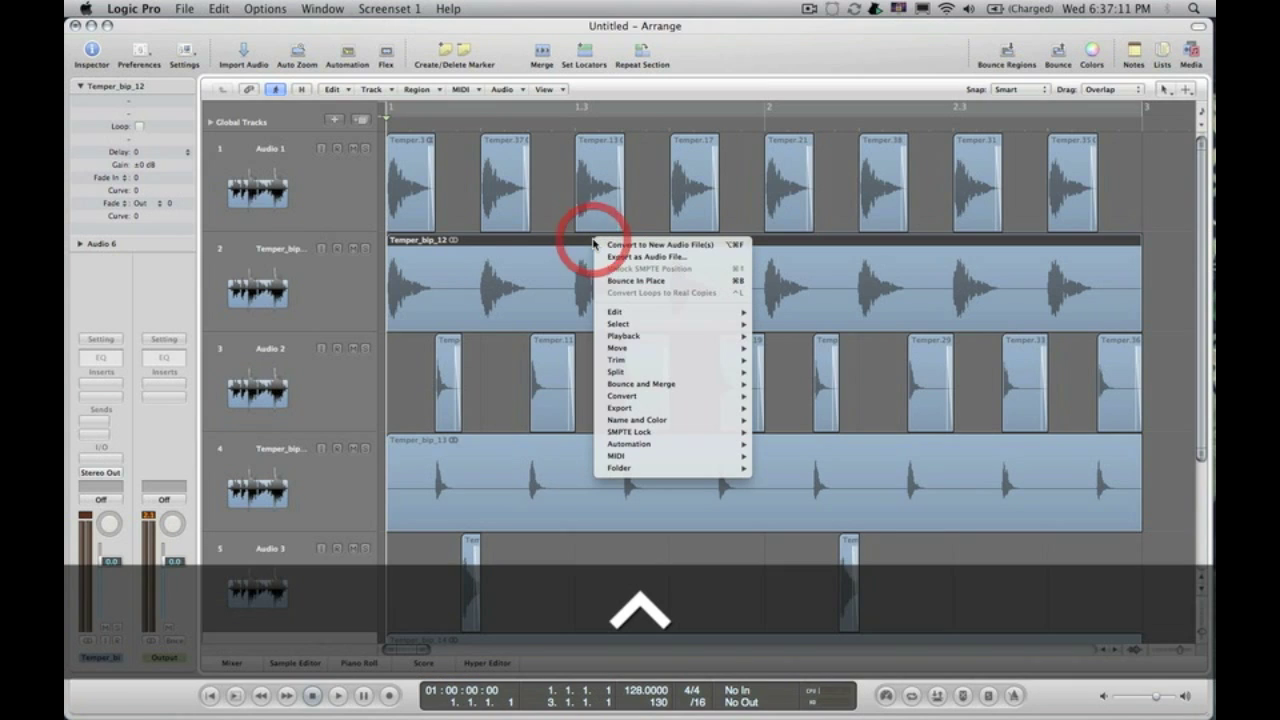
mouse_move(625, 328)
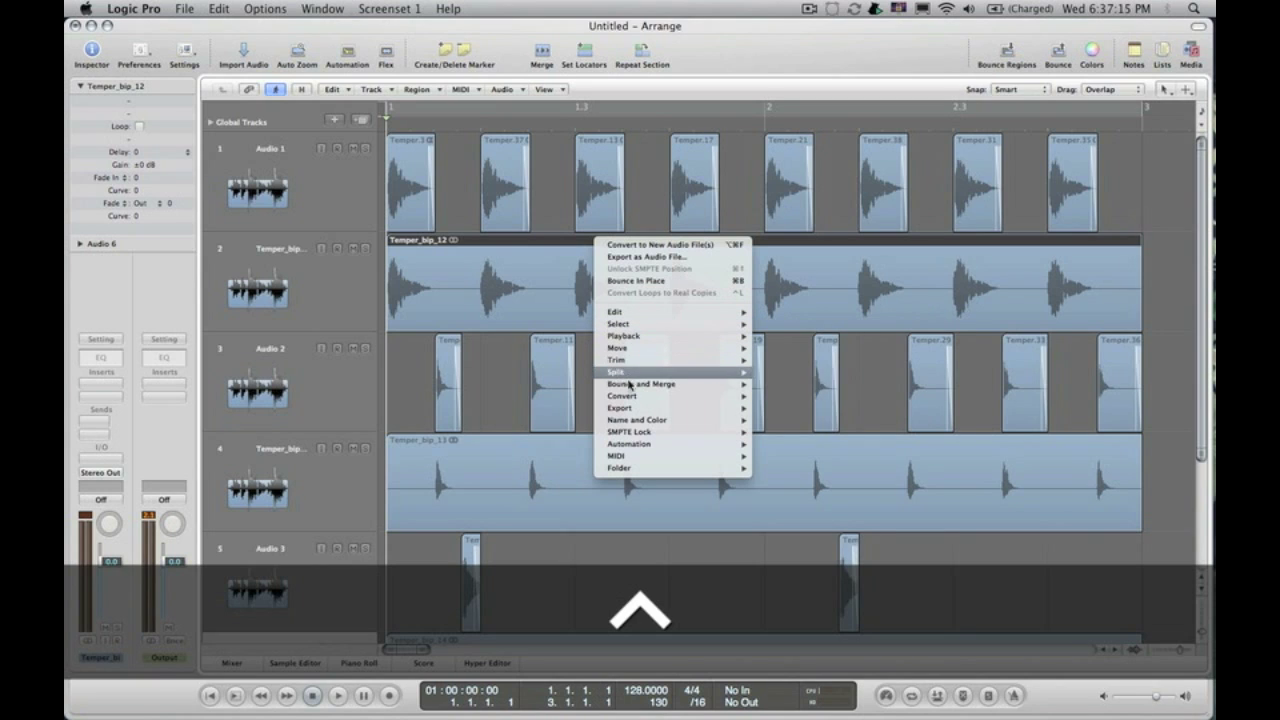
mouse_move(629, 397)
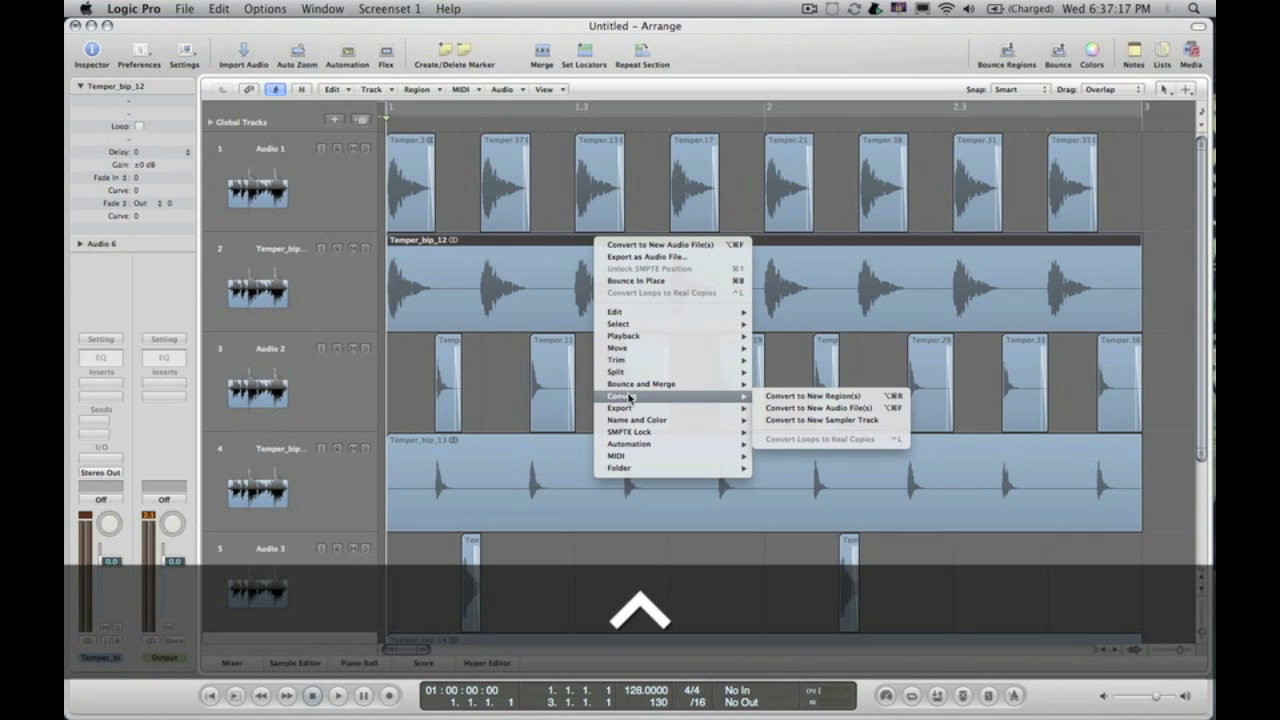
left_click(794, 409)
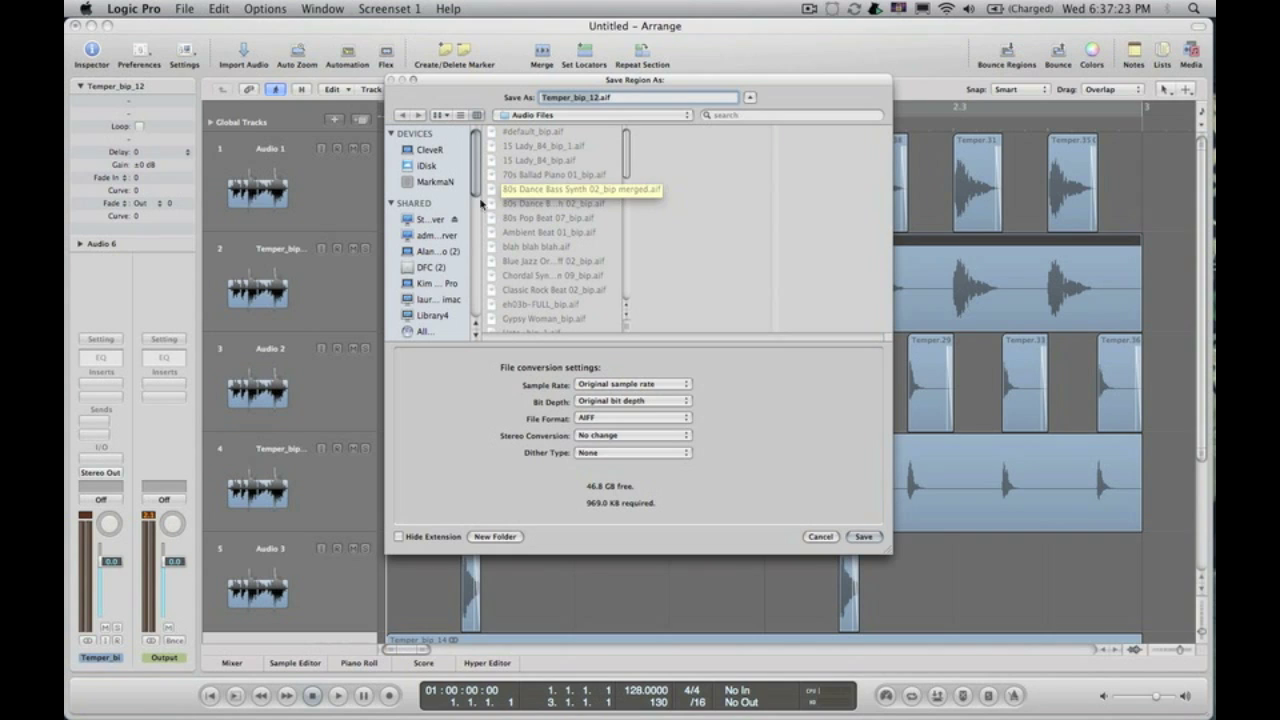
scroll(457, 252, "down", 1)
scroll(457, 252, "down", 3)
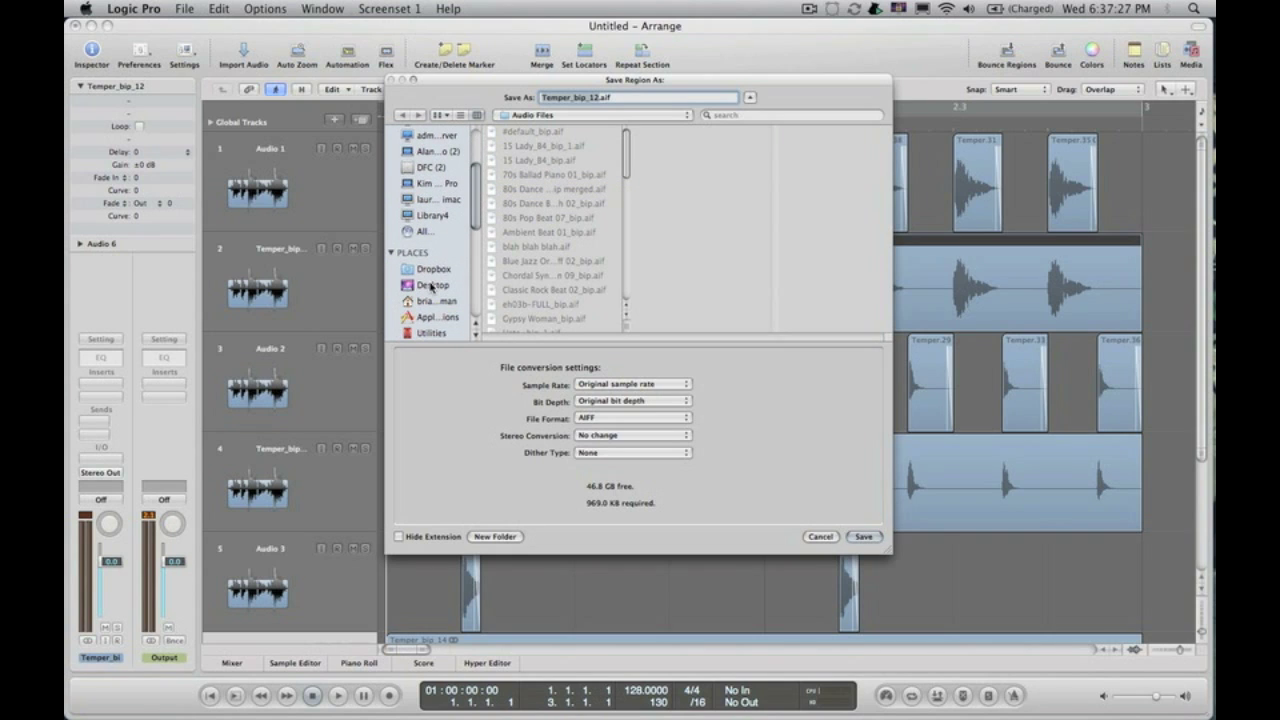
left_click(431, 286)
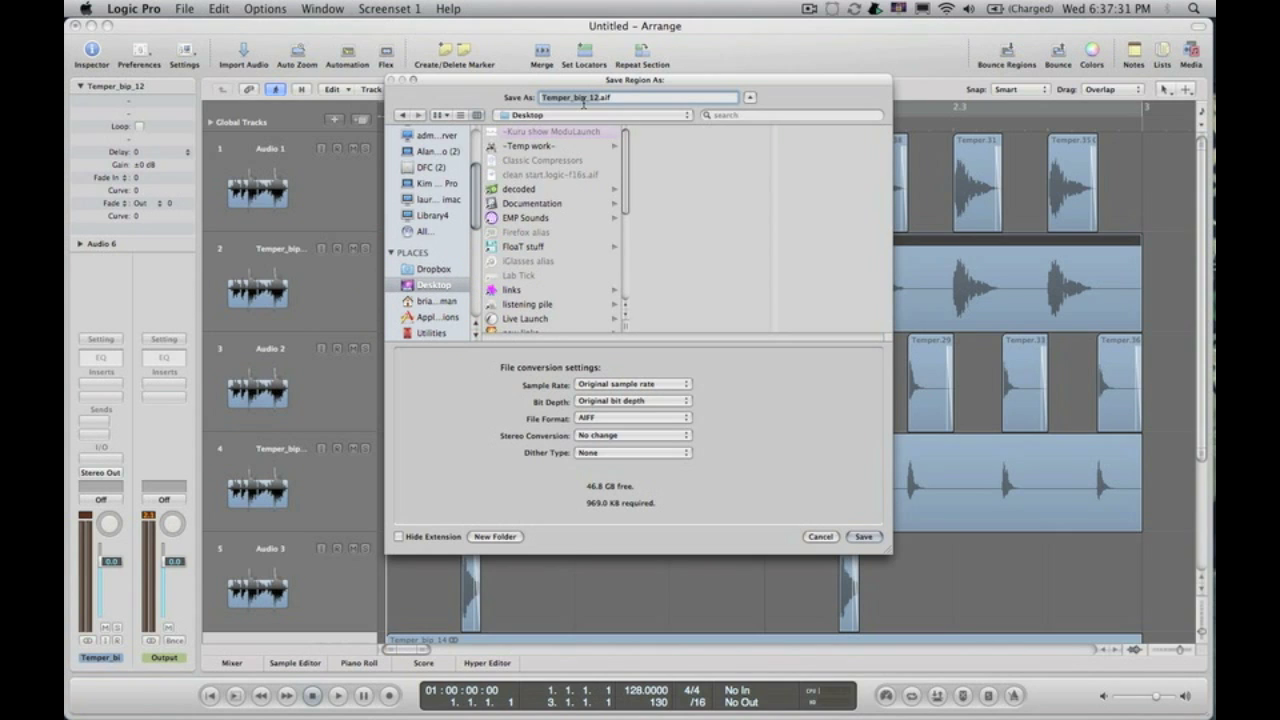
type("Kik")
key("Return")
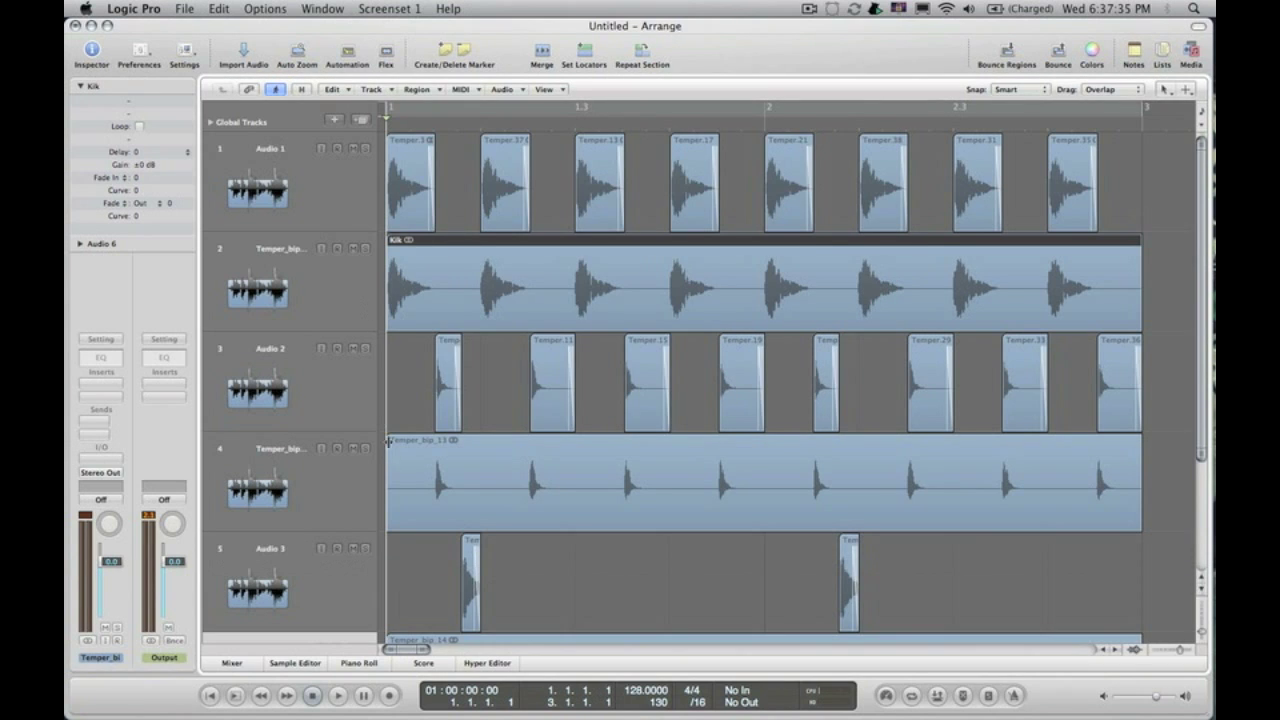
Step: Convert the bounced Audio 2 region to a new audio file named Hats on the Desktop
left_click(386, 478)
left_click(458, 450, "ctrl")
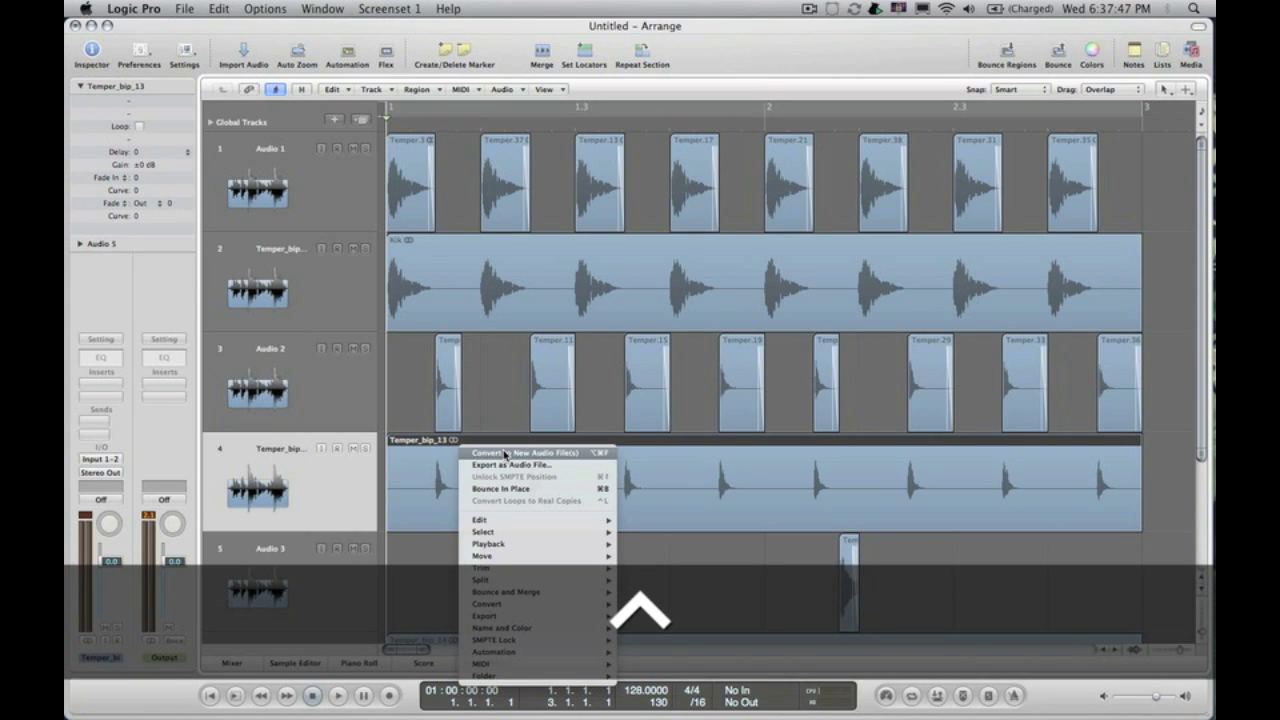
left_click(506, 464)
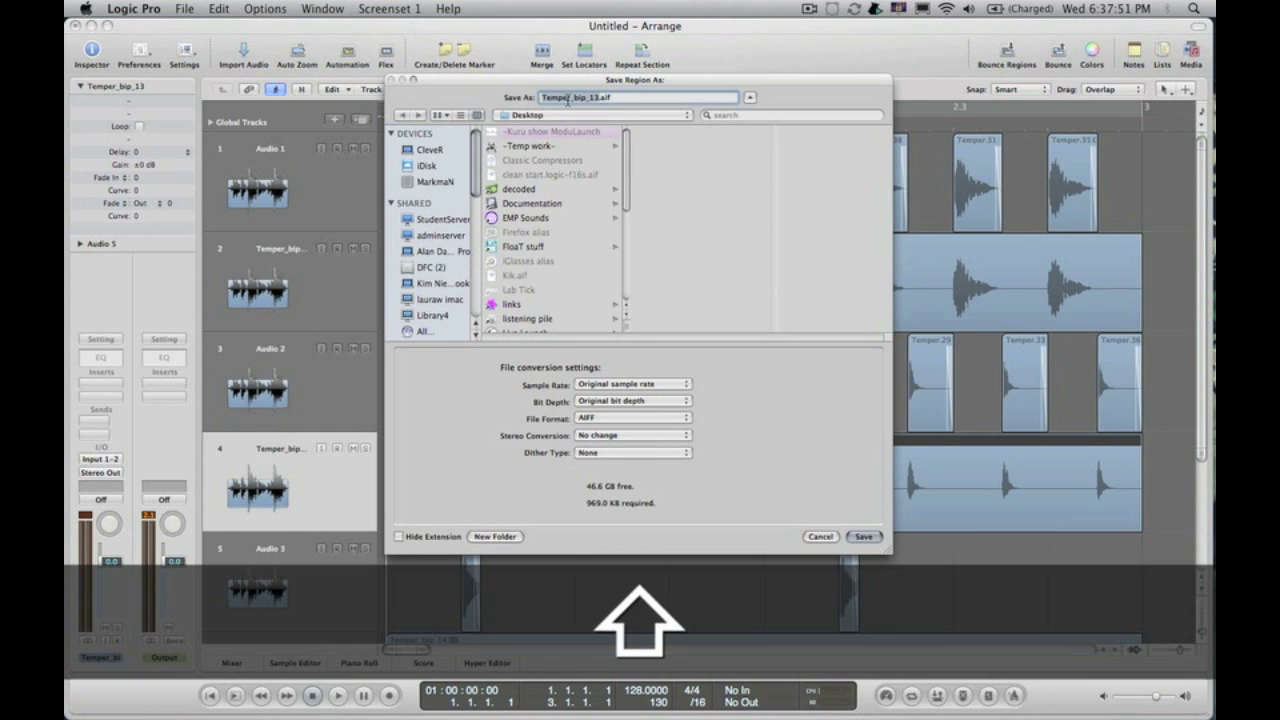
type("Hats")
key("Return")
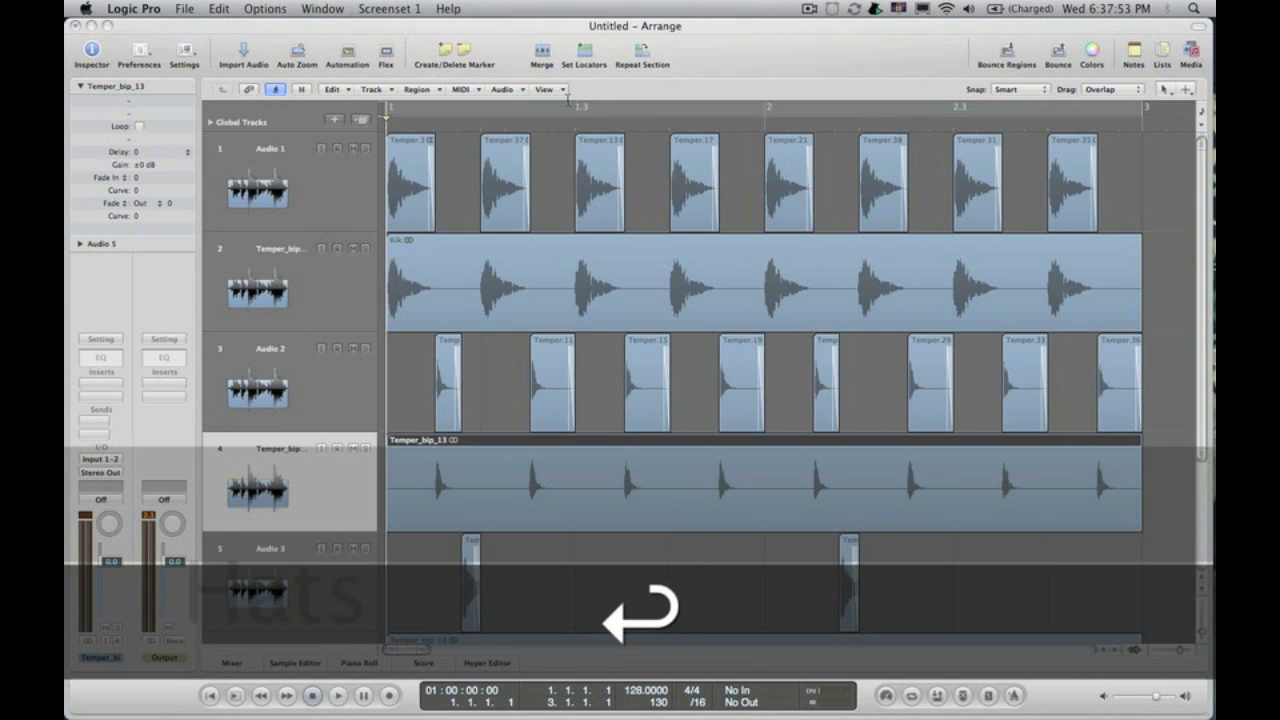
Step: Convert the bounced Audio 3 region to a new audio file named Snares on the Desktop
scroll(395, 358, "down", 5)
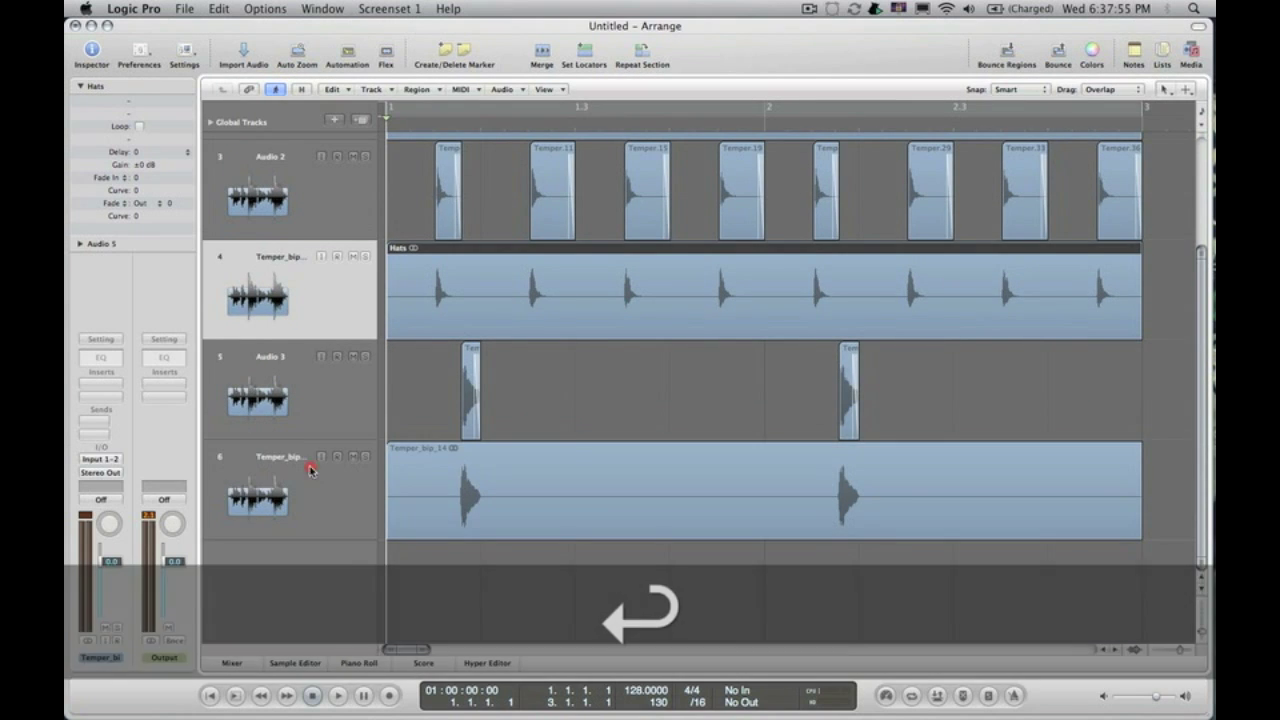
left_click(312, 466)
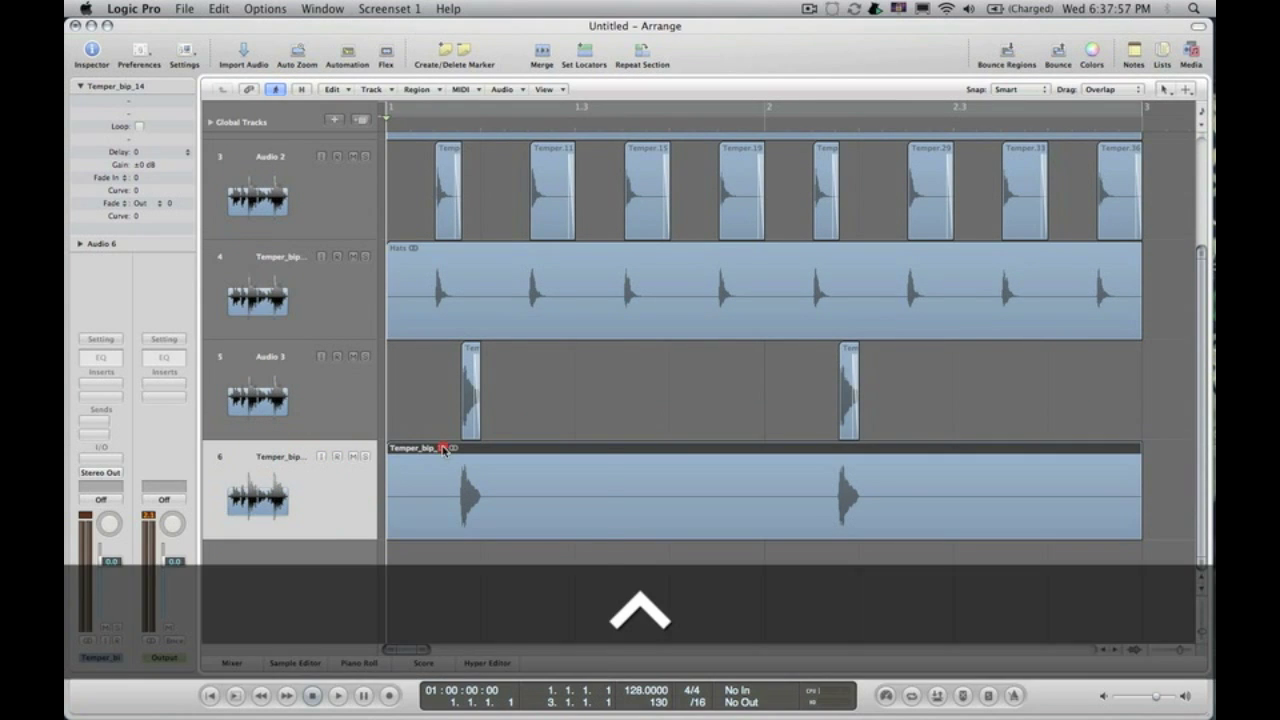
left_click(443, 450, "ctrl")
left_click(464, 452)
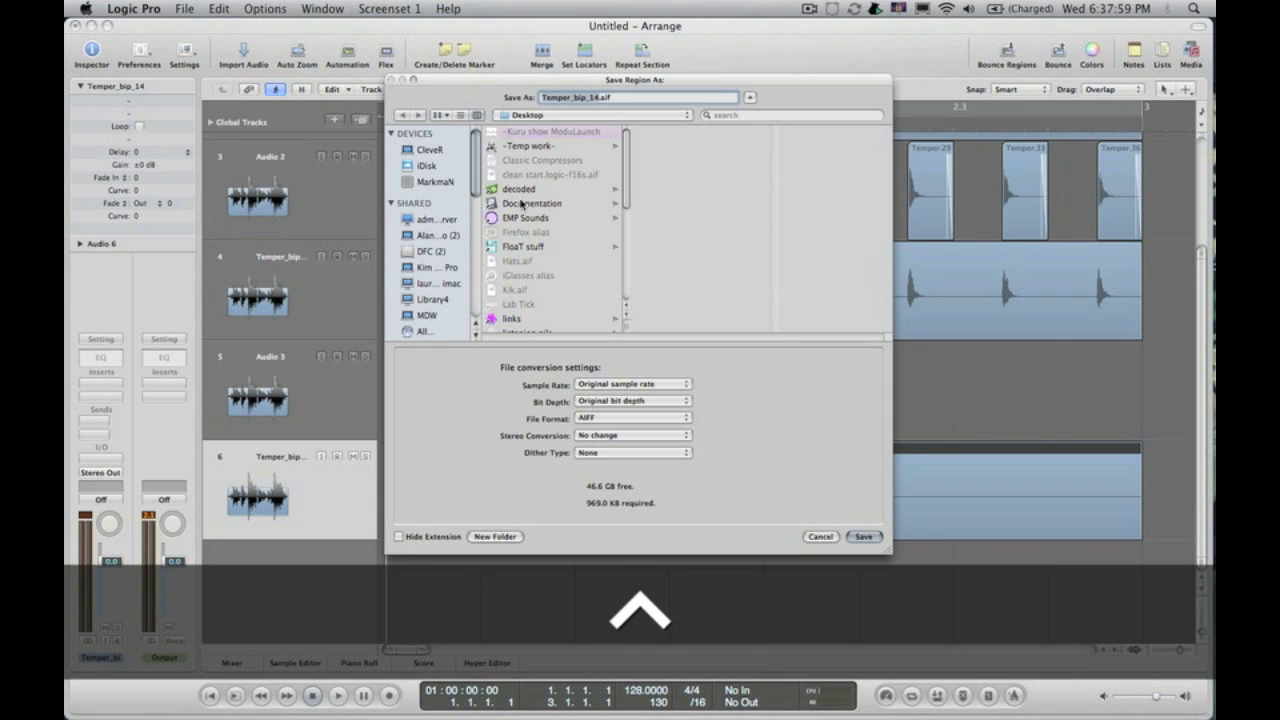
type("Snares")
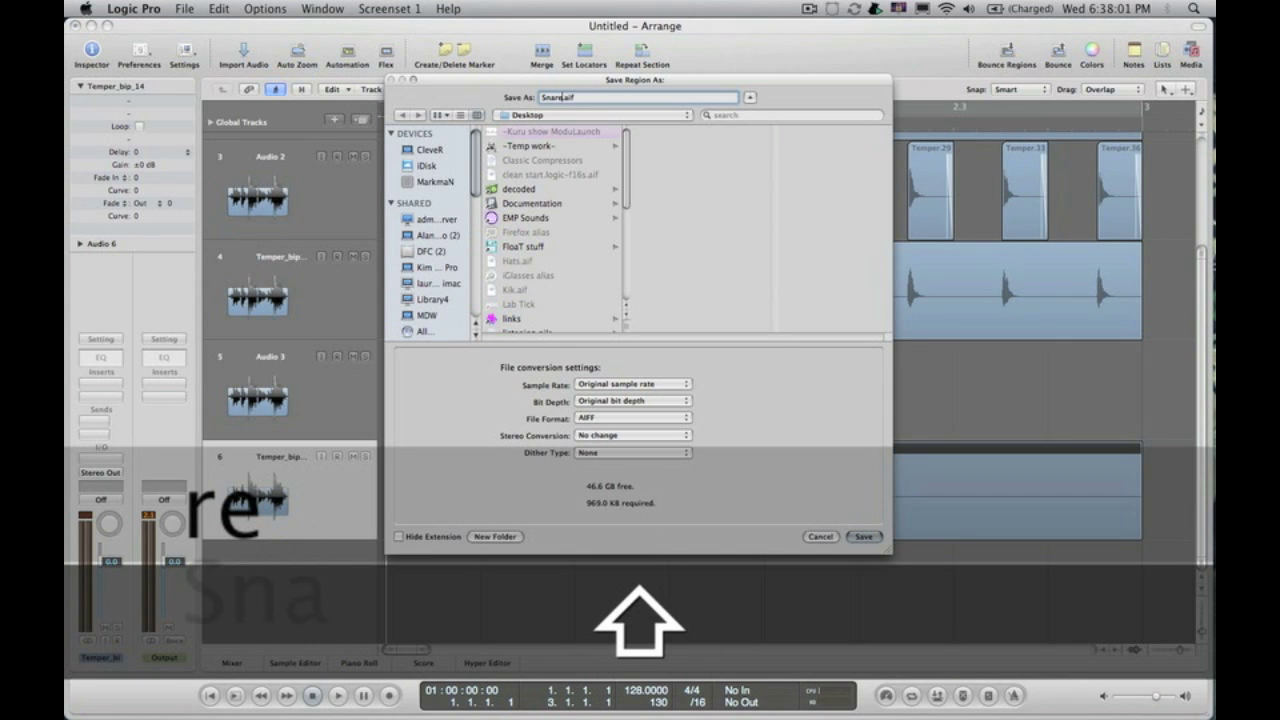
key("Return")
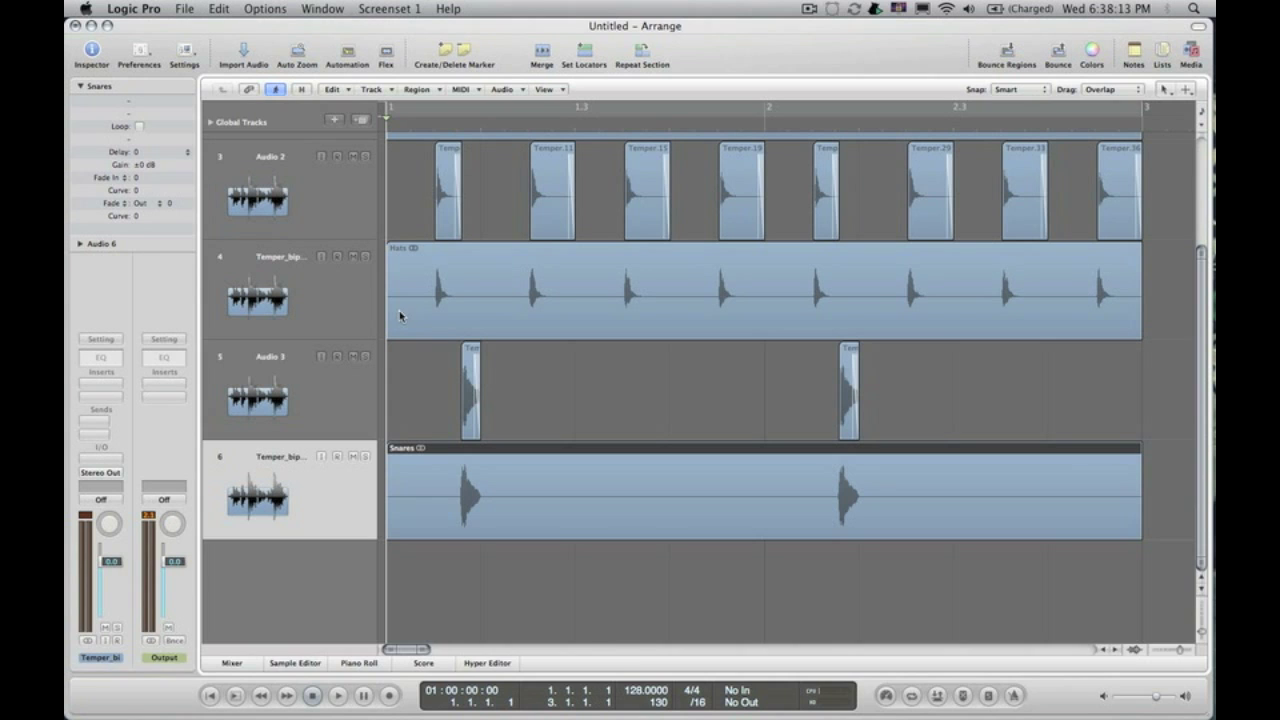
Step: Hide Logic Pro and move Kik.aif, Hats.aif and Snares.aif out of the icon column into open desktop space
key("super")
left_click(147, 8)
left_click(147, 8)
key("super+h")
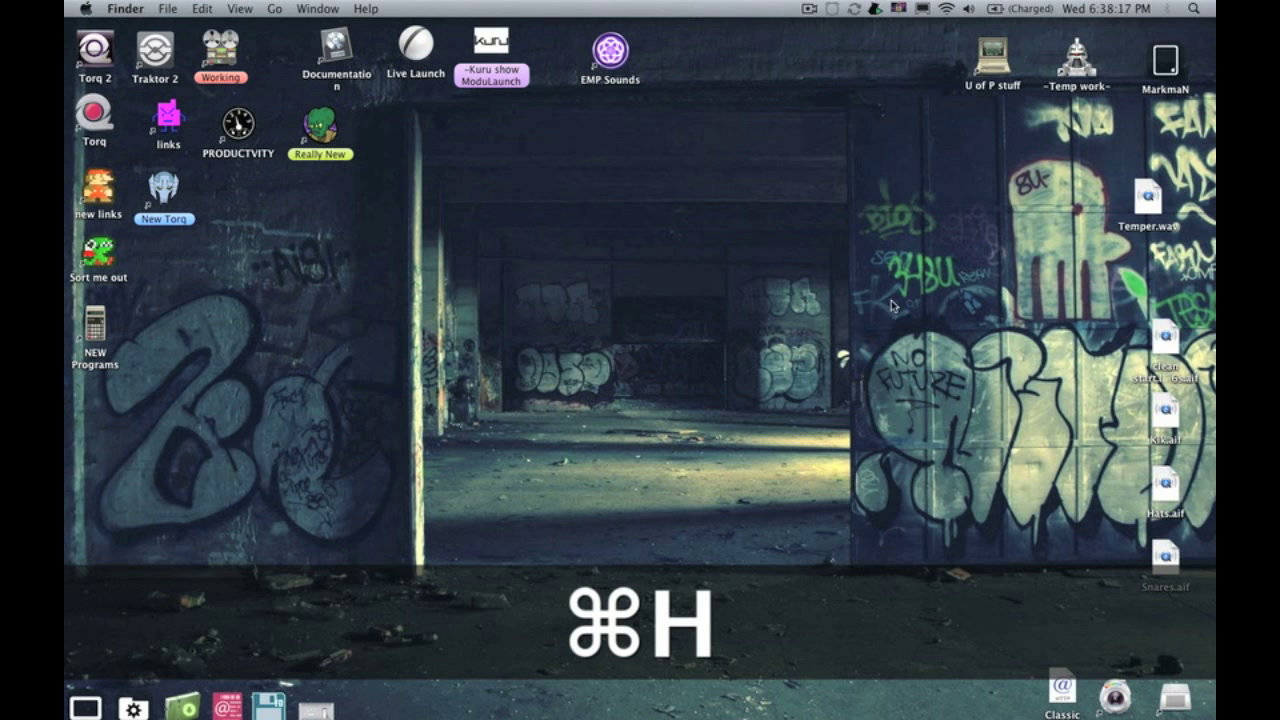
left_click_drag(1157, 410, 926, 292)
left_click_drag(1160, 486, 891, 366)
left_click_drag(1163, 557, 1003, 250)
Step: Preview Kik.aif, Snares.aif and Hats.aif on the desktop with Quick Look, and switch back to Logic Pro
left_click(932, 288)
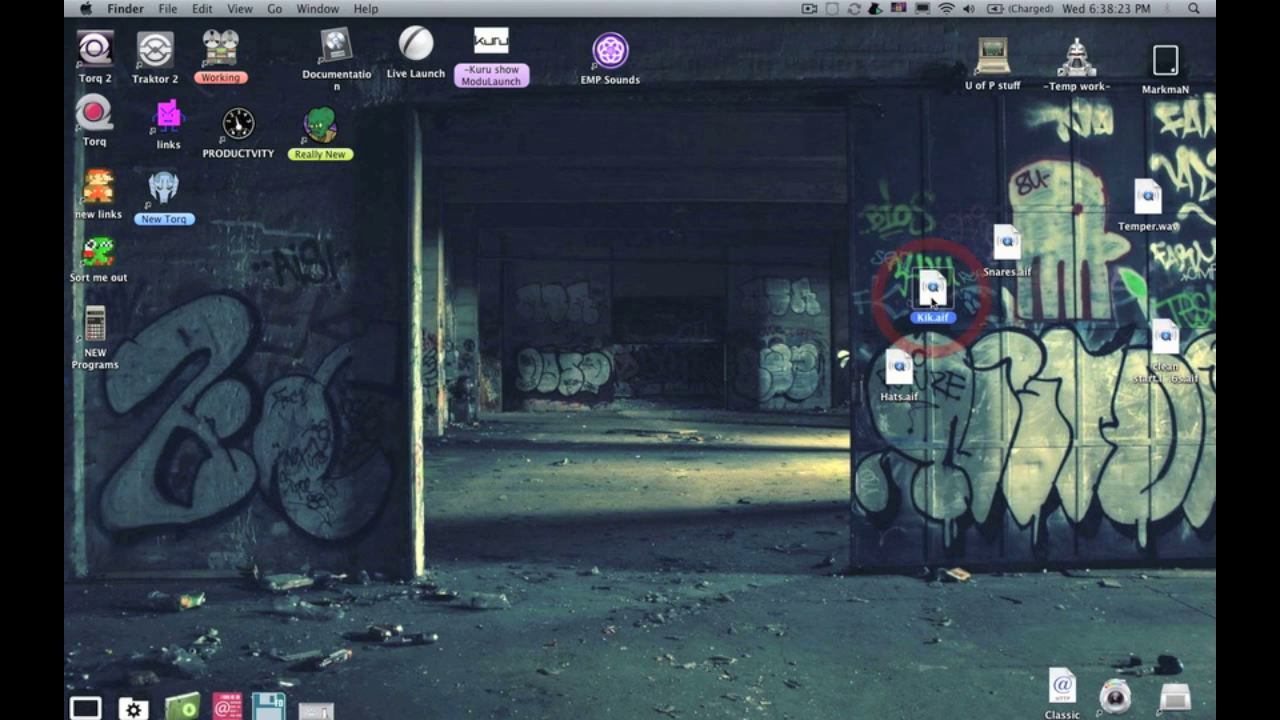
key("space")
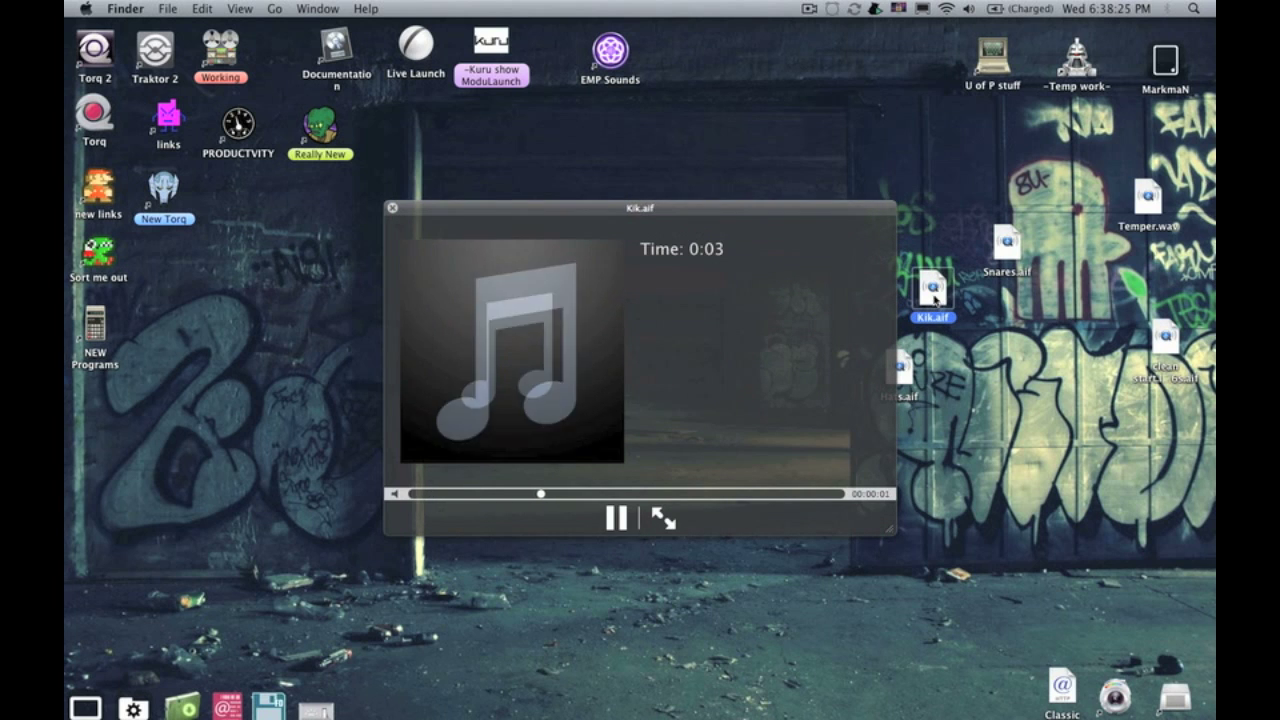
key("space")
left_click(998, 248)
key("space")
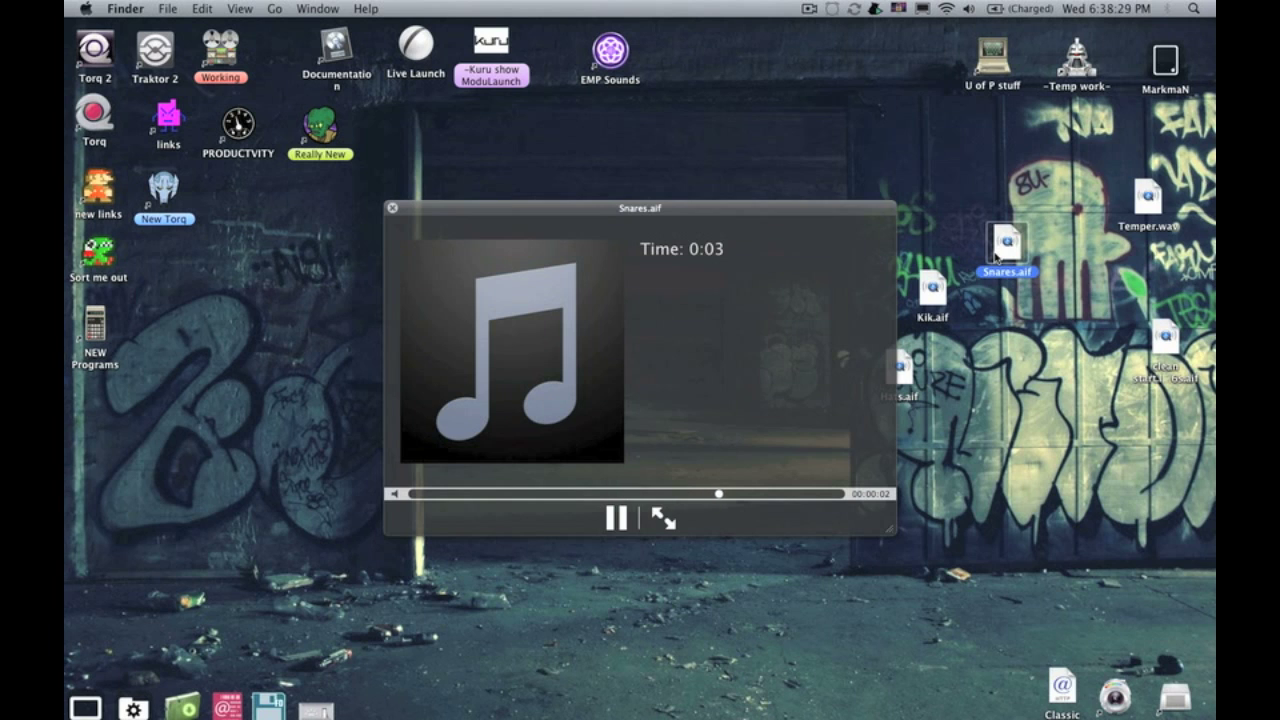
key("space")
left_click(902, 360)
key("space")
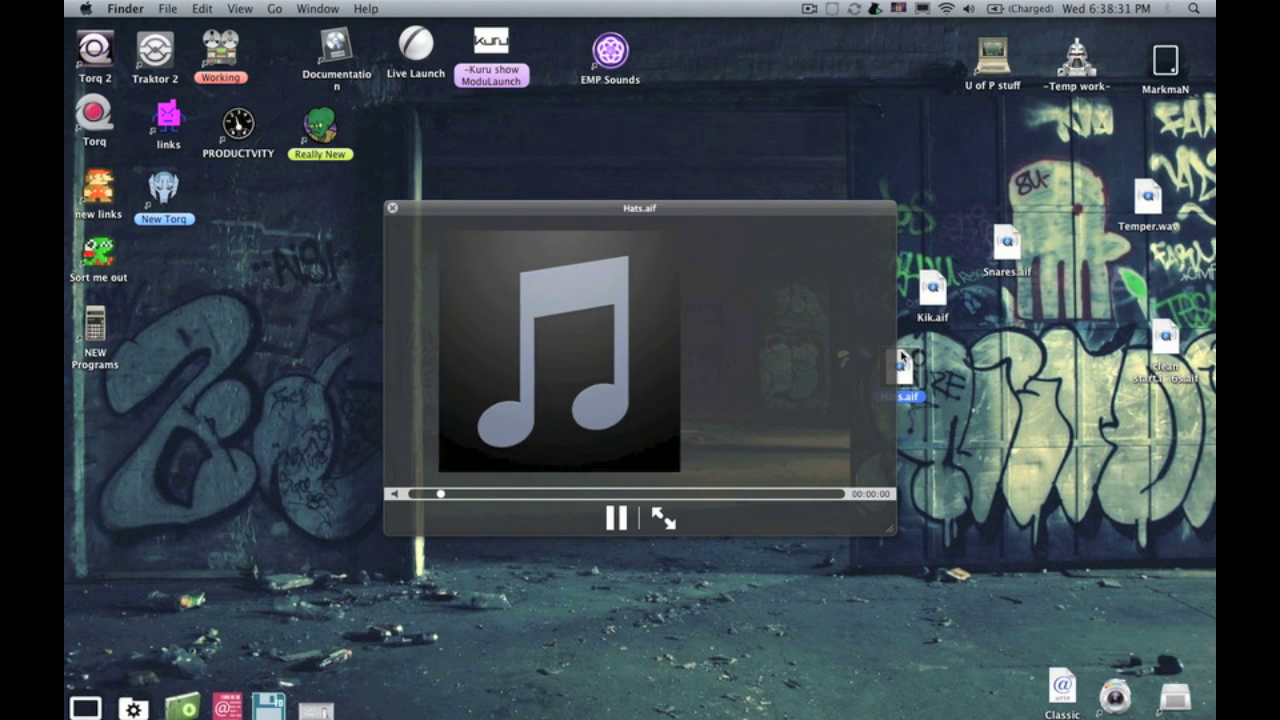
key("space")
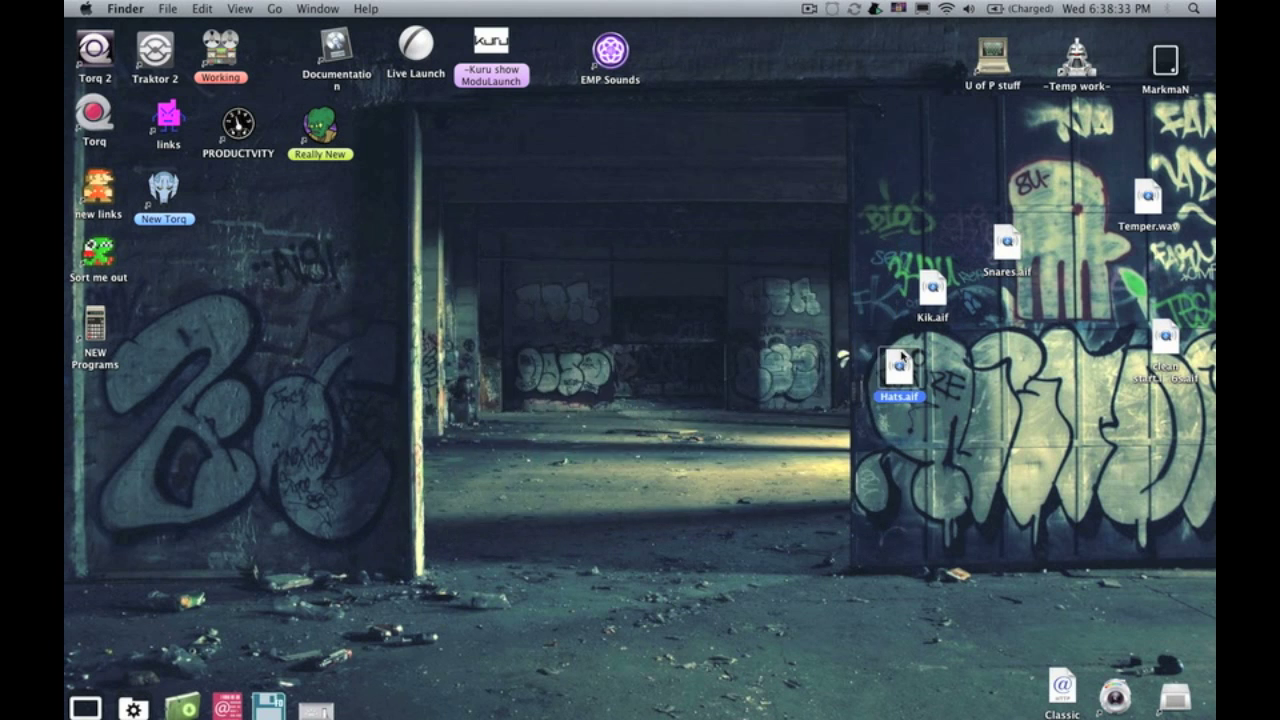
key("super+Tab")
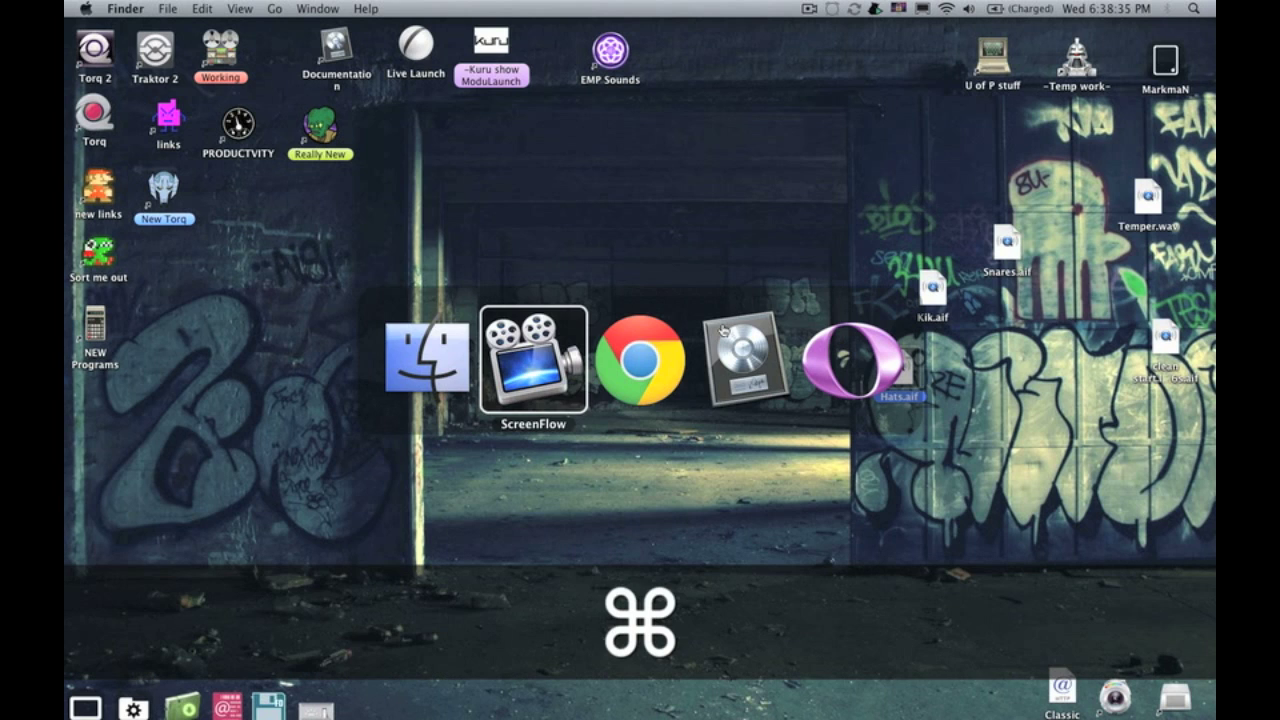
key("super+Tab")
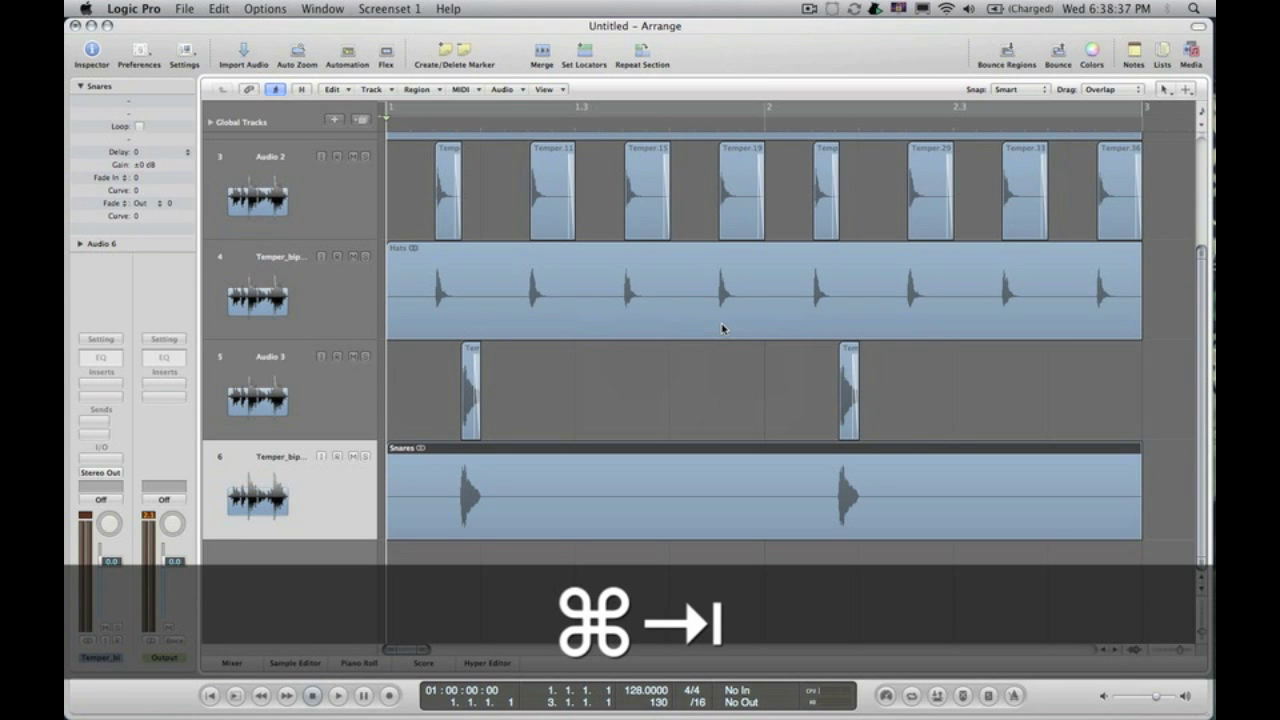